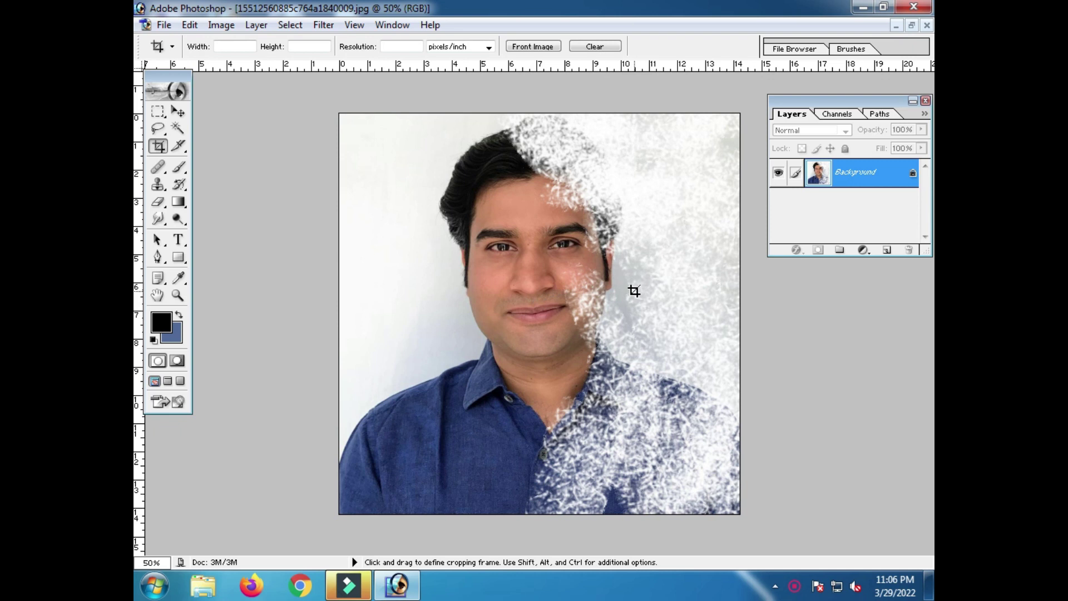
Step: Inspect the cheek up close, zoom back out, and duplicate the Background as Layer 1
ctrl+click(596, 305)
drag(589, 226, 579, 349)
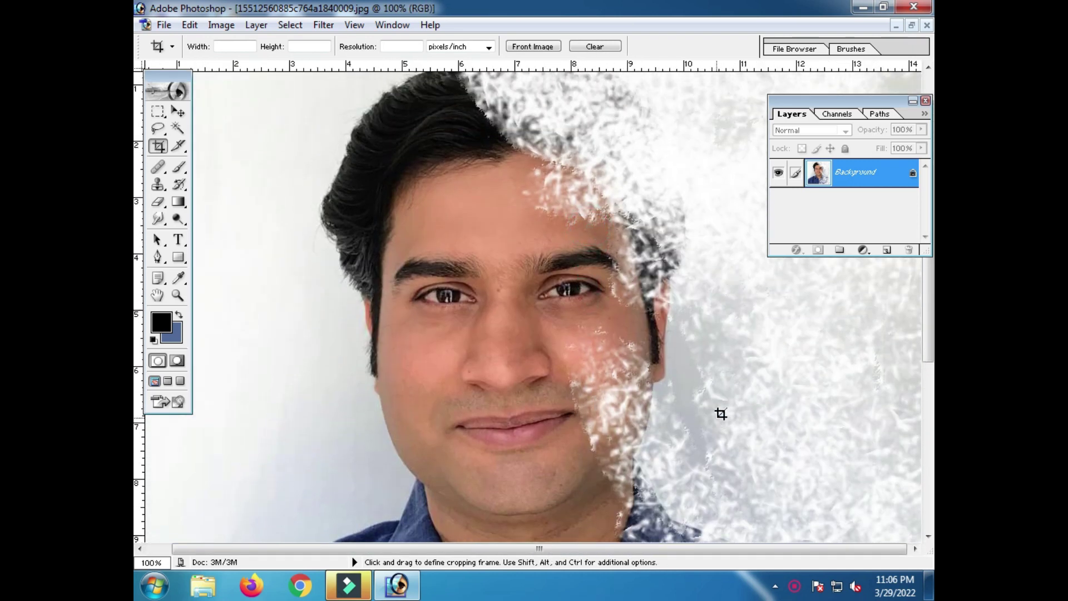
key(ctrl+minus)
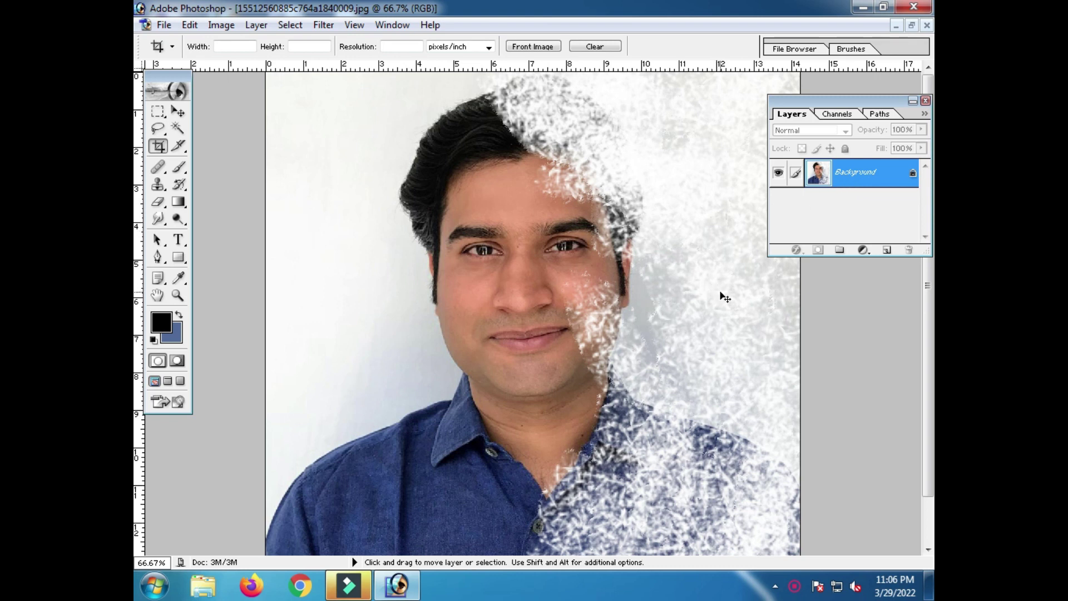
key(ctrl+j)
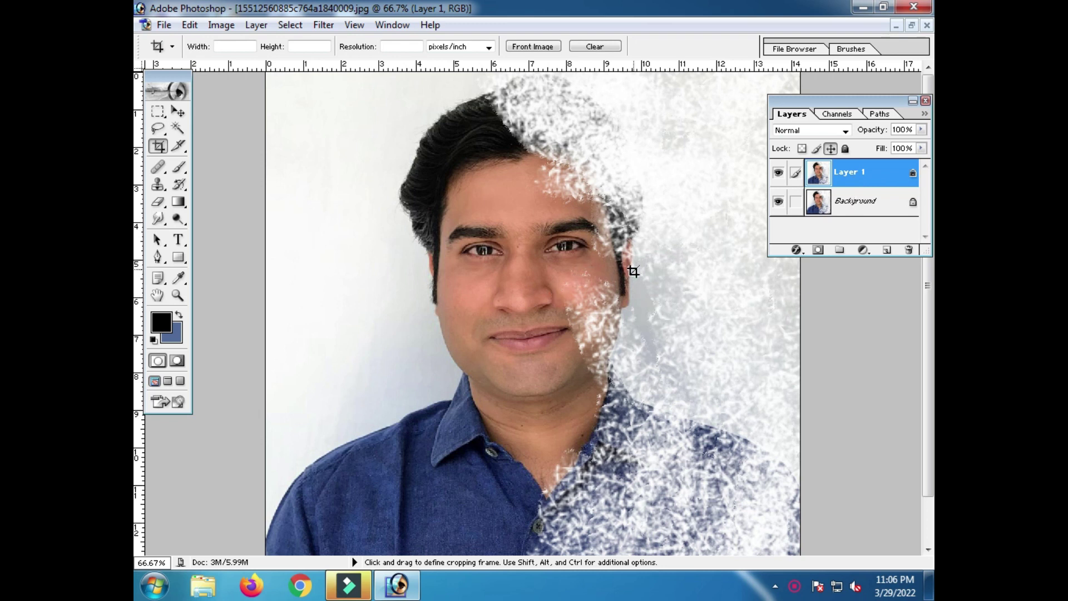
Step: Zoom in on the speckled cheek and set up the Healing Brush at 20 px
ctrl+click(565, 316)
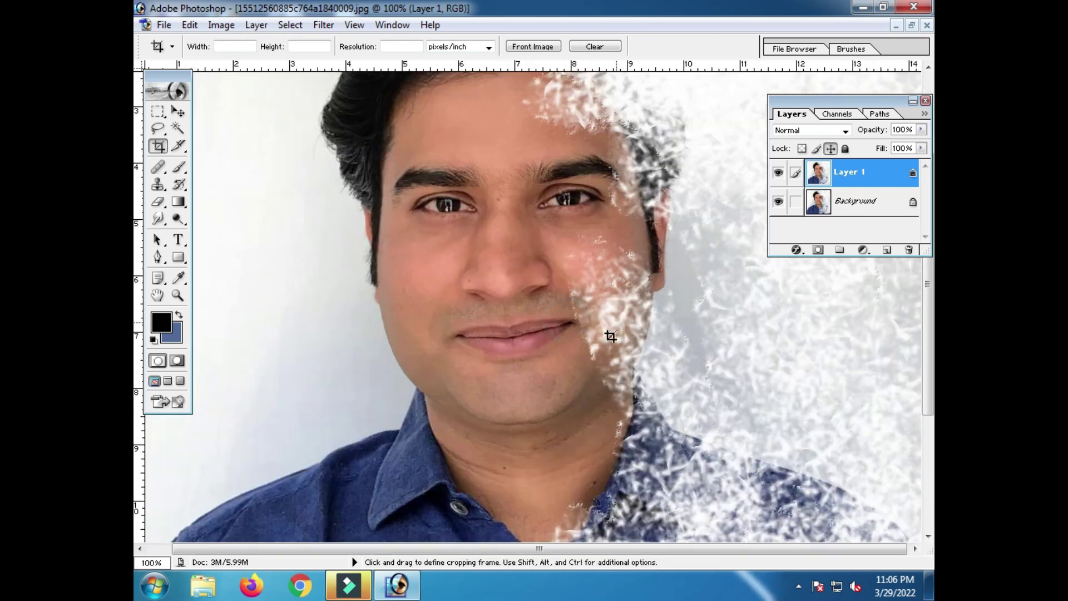
ctrl+click(623, 300)
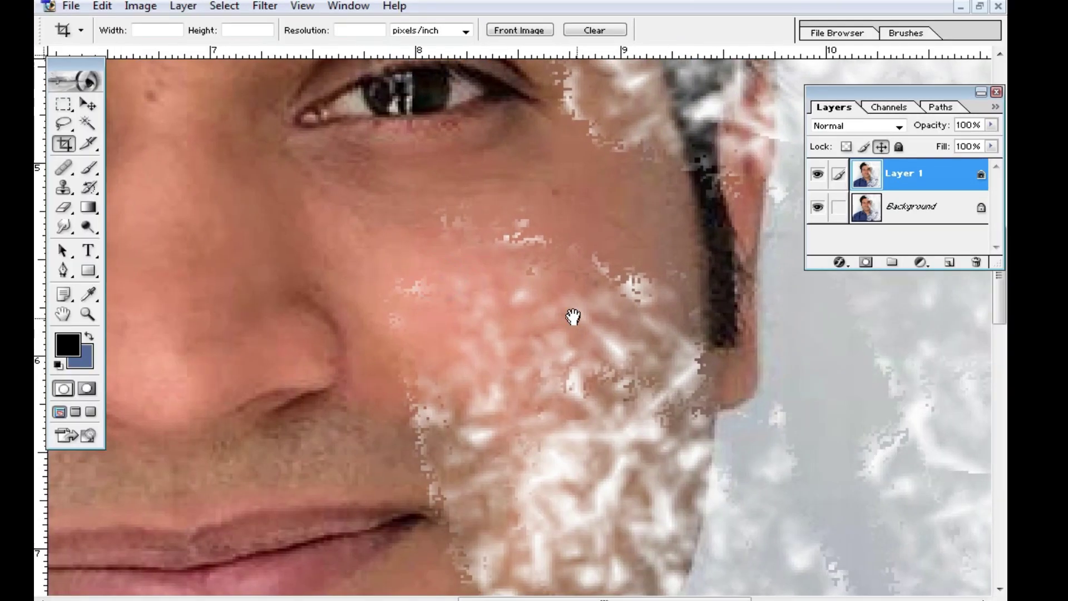
drag(572, 317, 577, 282)
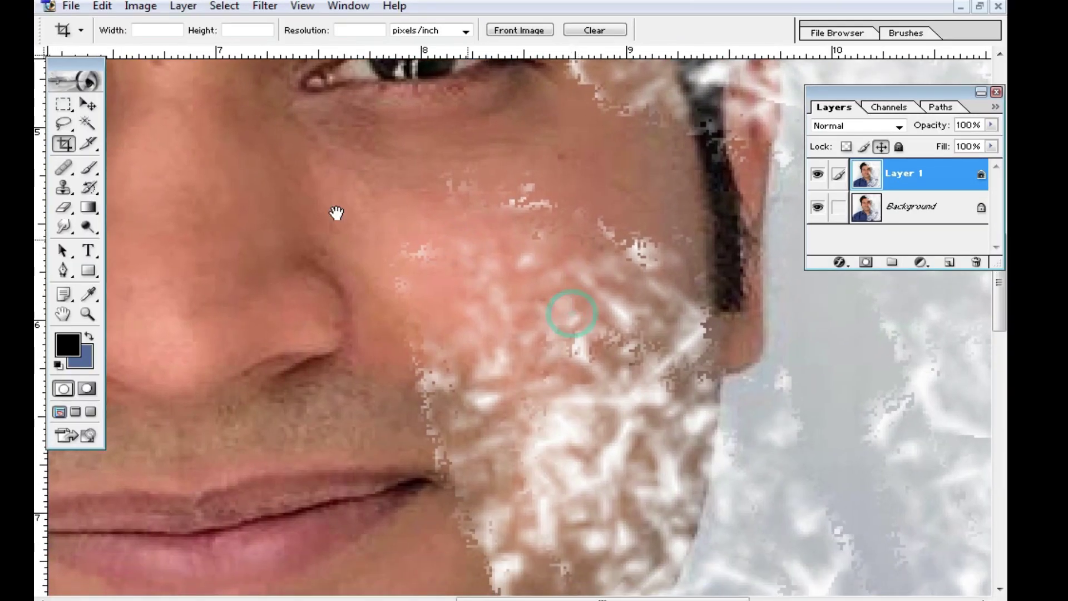
click(64, 169)
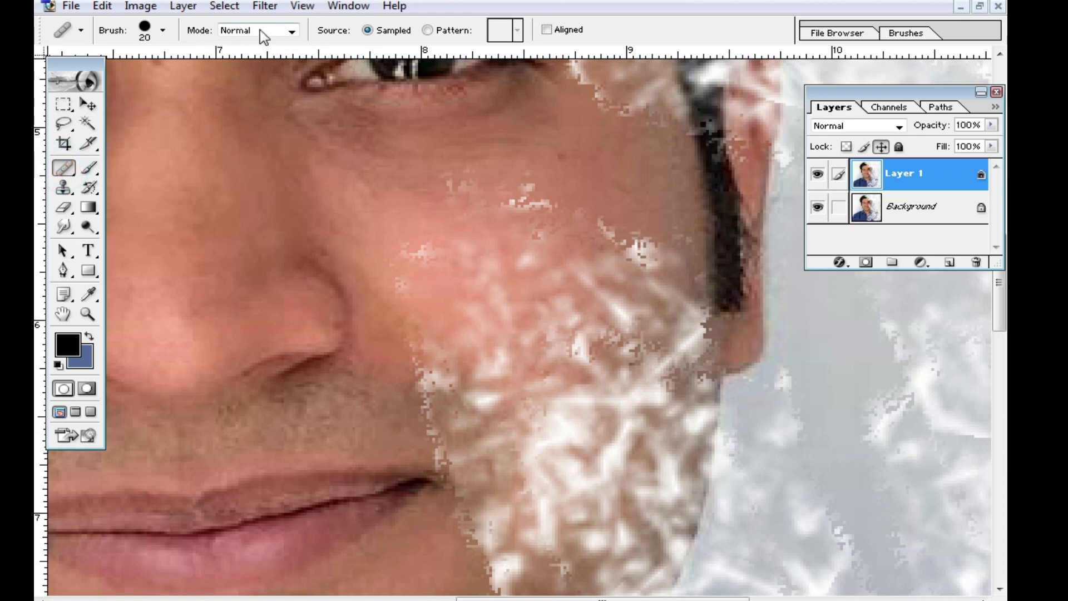
right_click(624, 220)
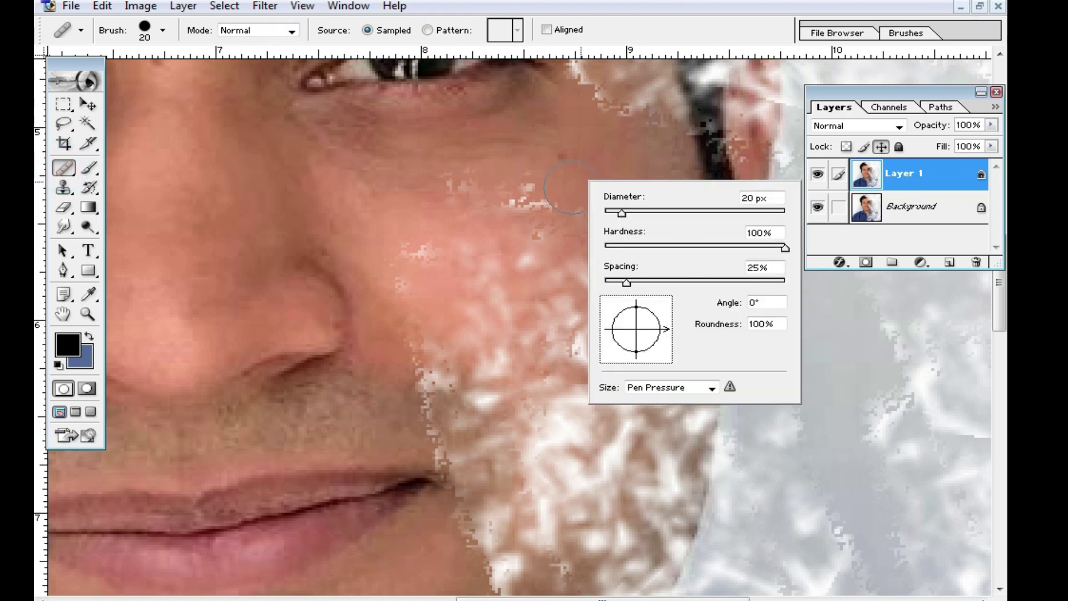
key(Return)
Step: Heal the white speckles across the cheek, above the lip, beside the nose and toward the eyebrow
drag(524, 200, 617, 236)
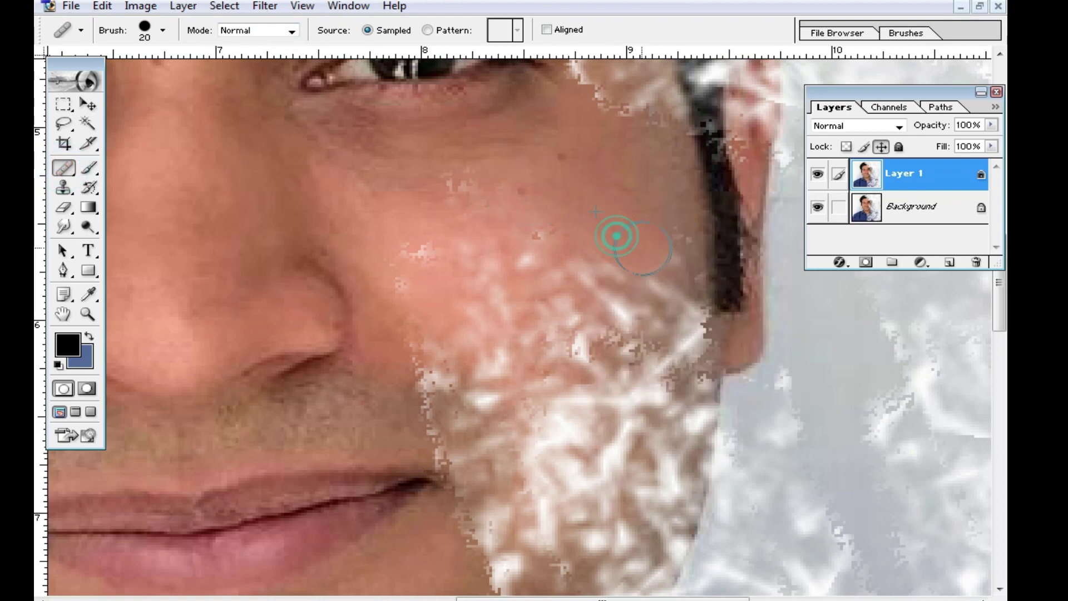
drag(549, 226, 413, 328)
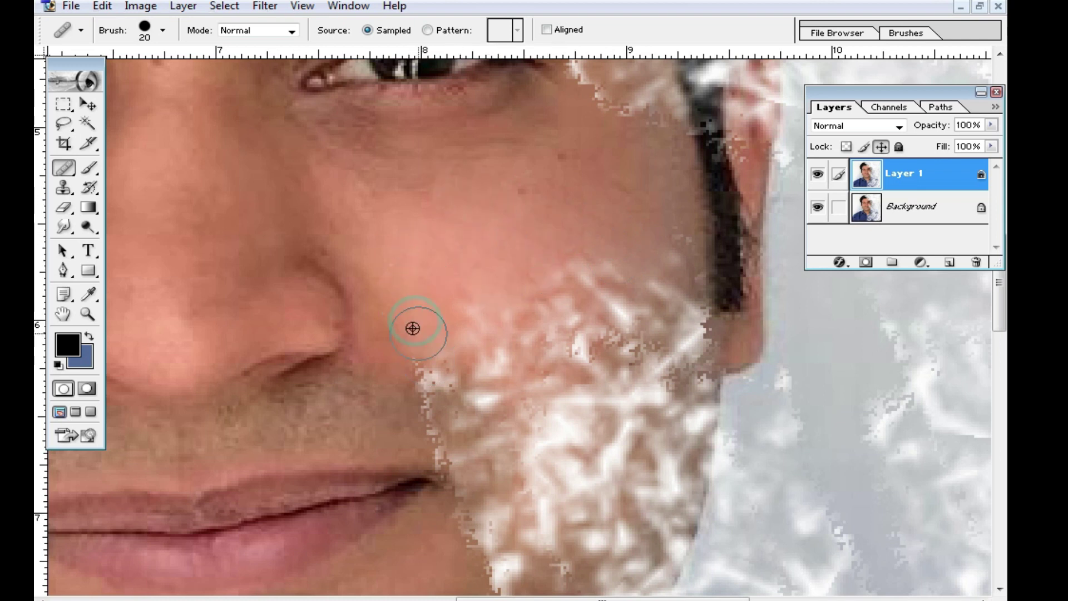
mouse_move(405, 399)
mouse_down()
mouse_move(396, 423)
mouse_move(431, 325)
mouse_up()
mouse_move(518, 334)
mouse_down()
mouse_move(599, 292)
mouse_move(619, 246)
mouse_move(644, 322)
mouse_move(572, 262)
mouse_move(558, 216)
mouse_move(556, 302)
mouse_move(484, 352)
mouse_move(517, 334)
mouse_move(546, 267)
mouse_move(579, 365)
mouse_move(631, 358)
mouse_move(639, 291)
mouse_up()
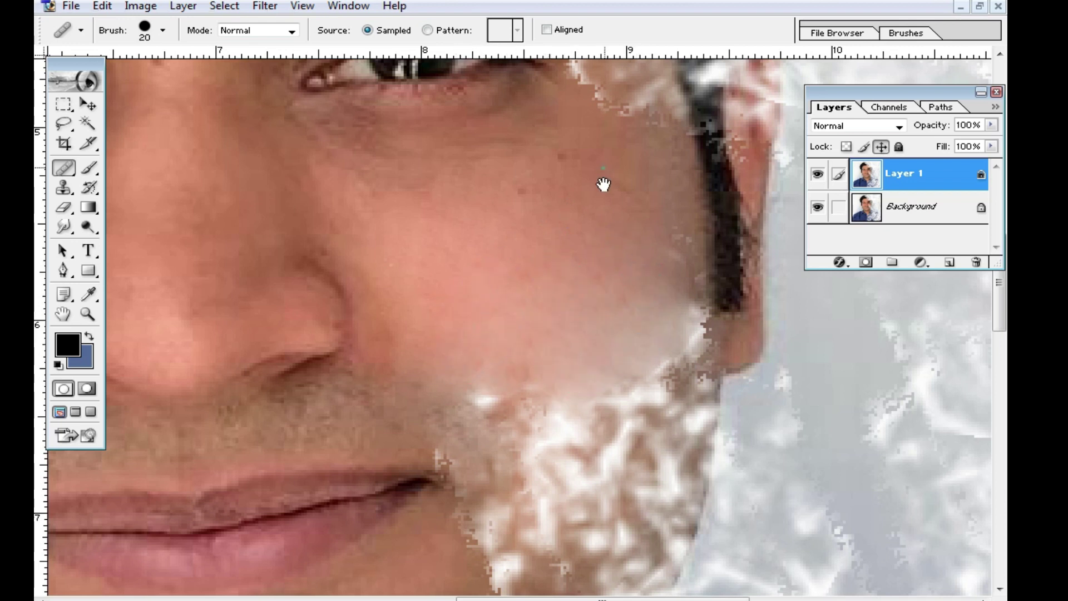
drag(603, 184, 594, 306)
mouse_move(596, 215)
mouse_down()
mouse_move(566, 151)
mouse_move(623, 229)
mouse_up()
Step: Zoom out and pan around to review the healed face
key(ctrl+minus)
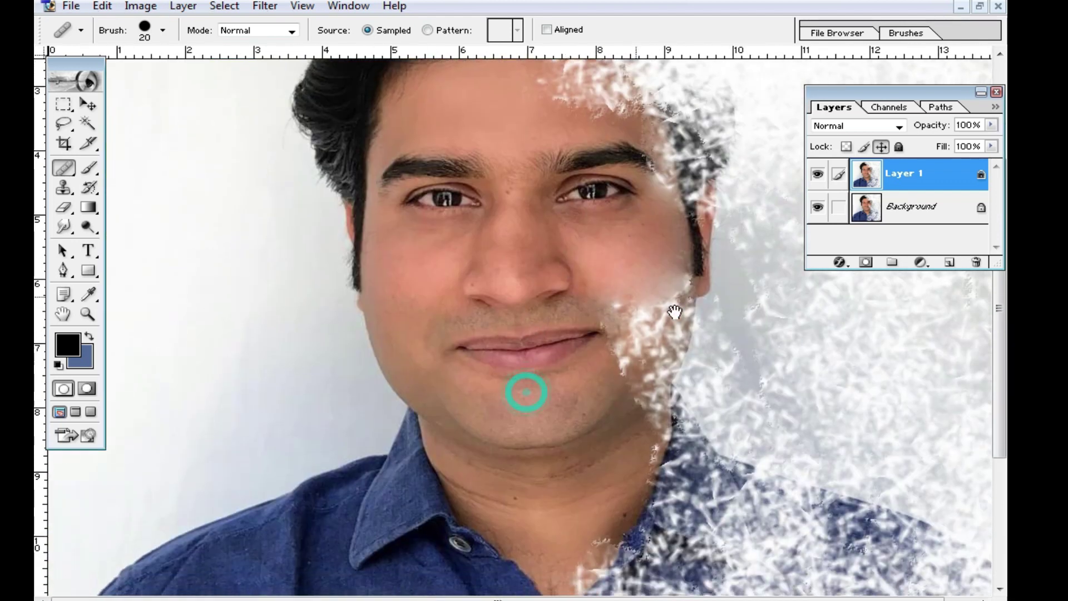
drag(571, 386, 607, 341)
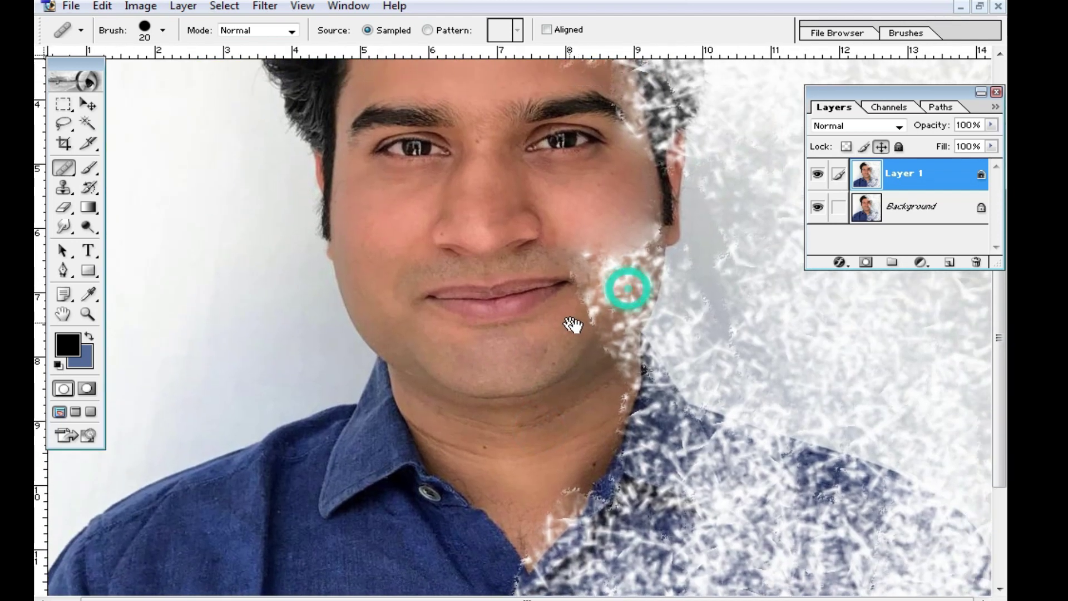
scroll(607, 341, down, 2)
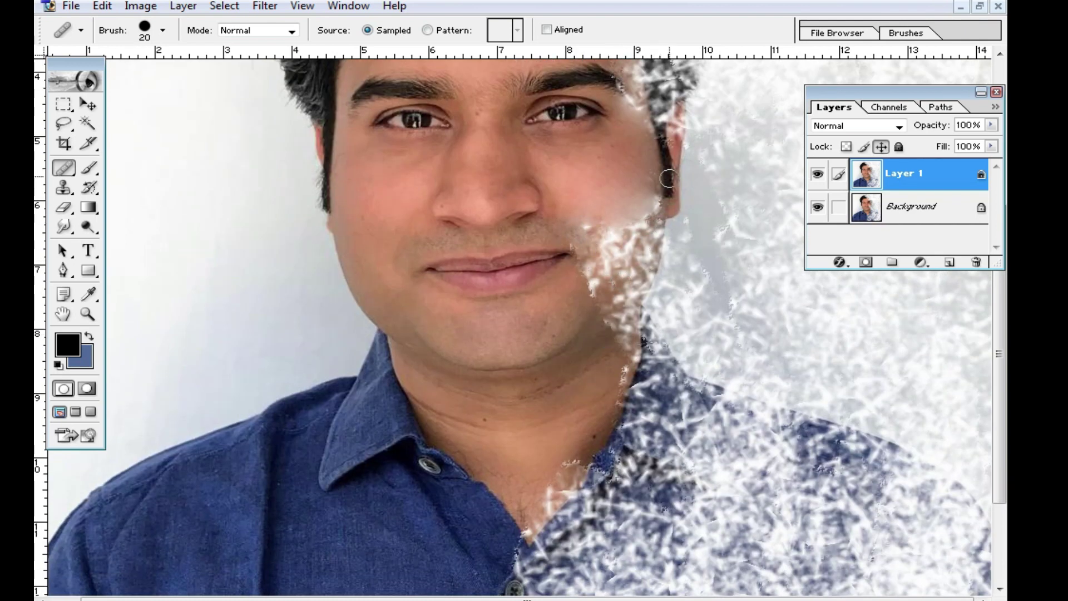
scroll(668, 163, up, 2)
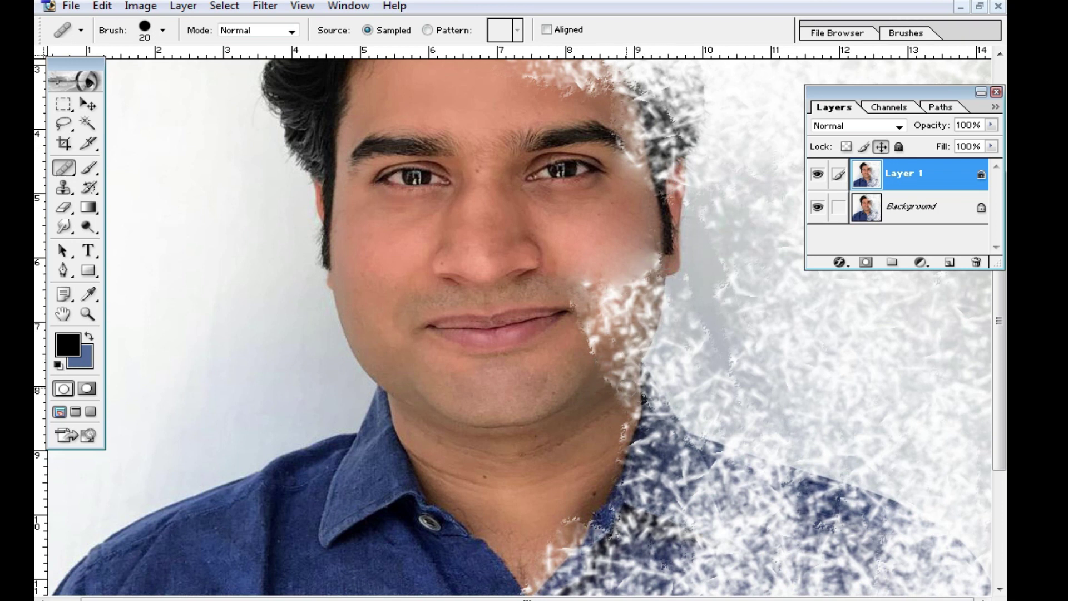
scroll(640, 374, up, 2)
scroll(385, 339, down, 2)
ctrl+click(411, 348)
drag(382, 239, 389, 363)
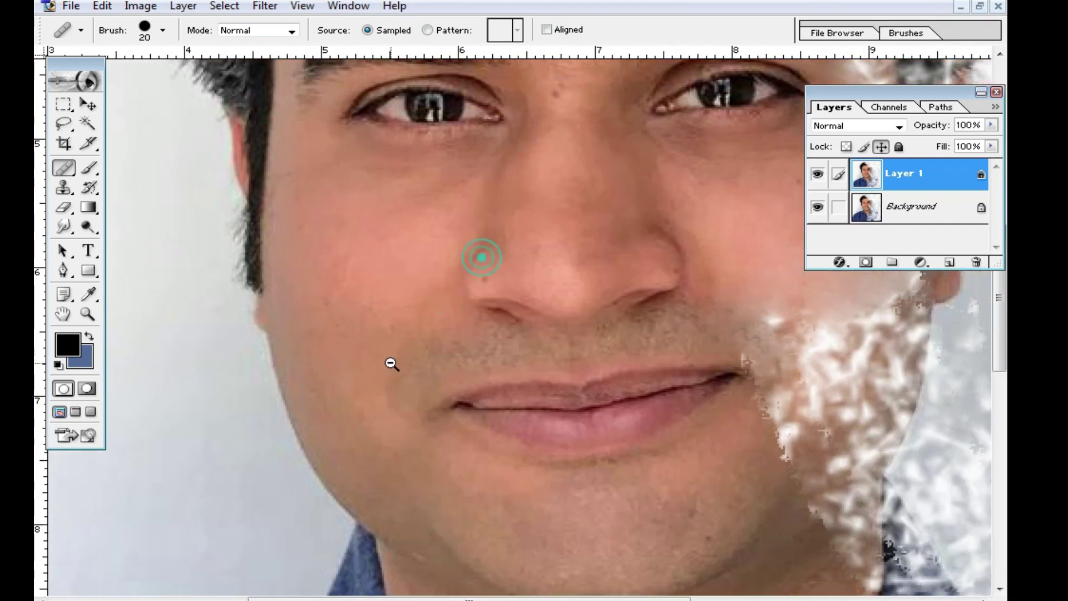
alt+click(419, 347)
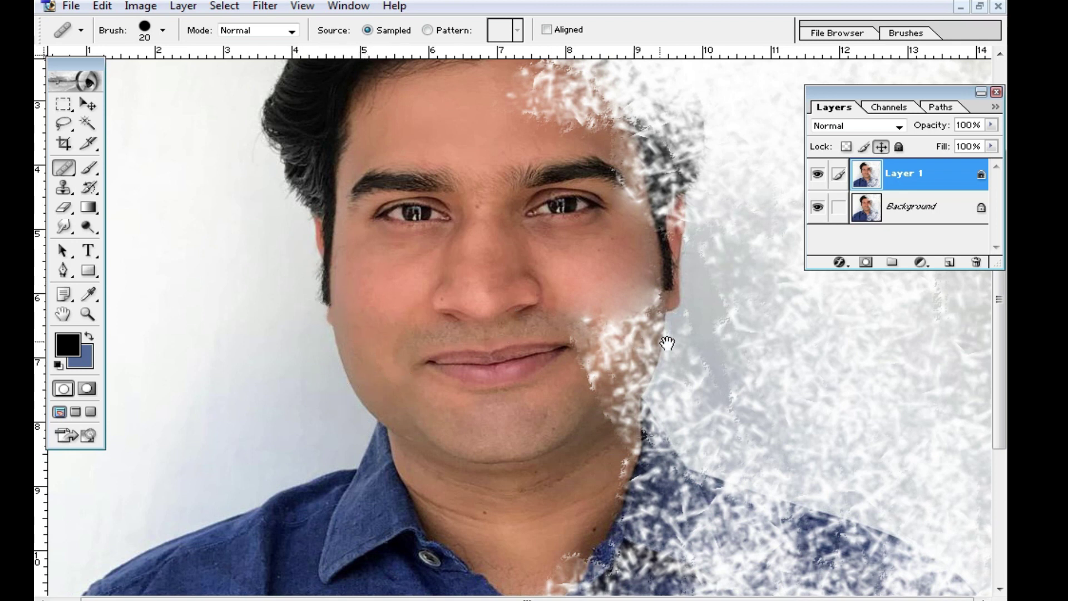
Step: Lasso around the left half of the face, chin, collar and neck
click(63, 125)
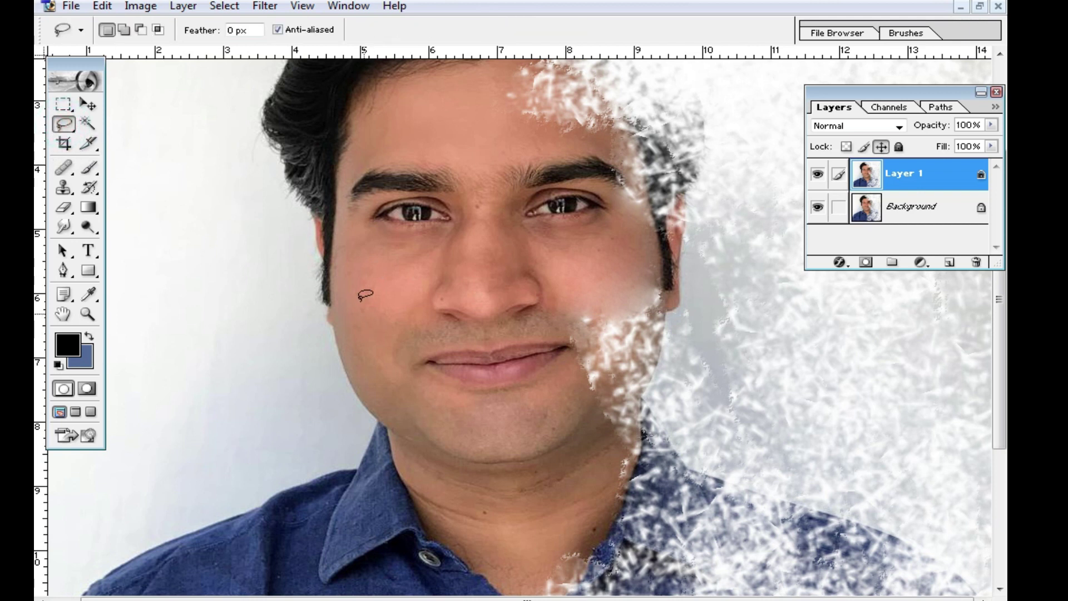
drag(268, 188, 334, 184)
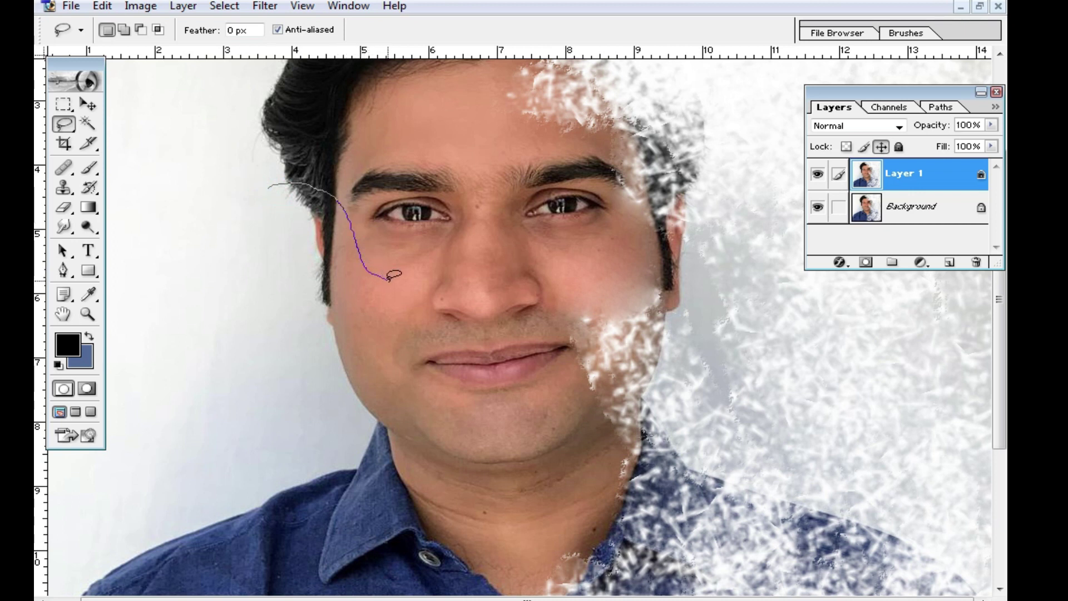
drag(408, 294, 317, 193)
drag(265, 235, 321, 165)
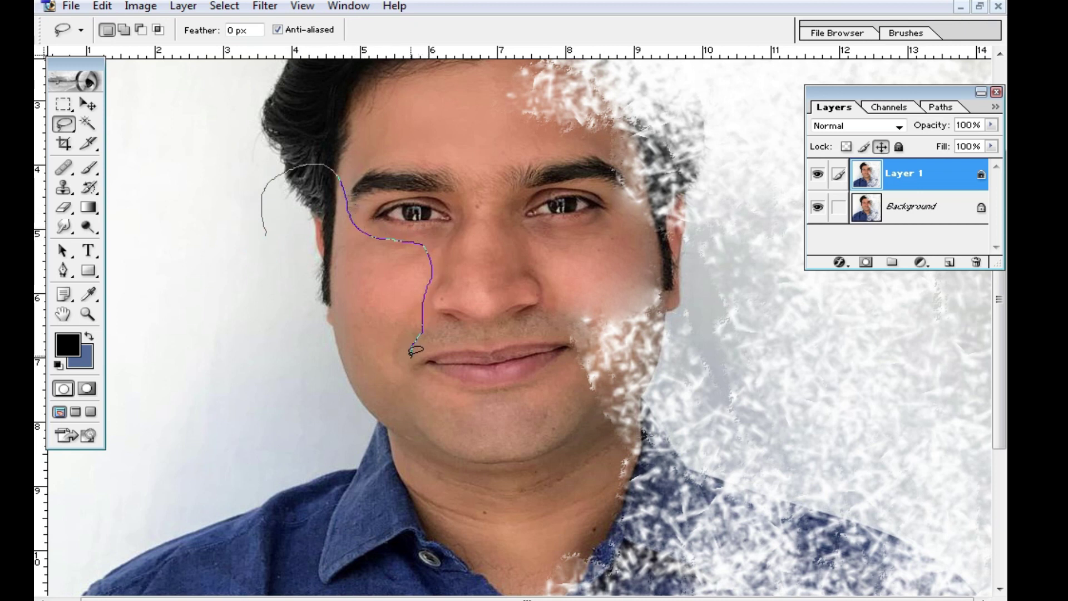
drag(424, 380, 505, 485)
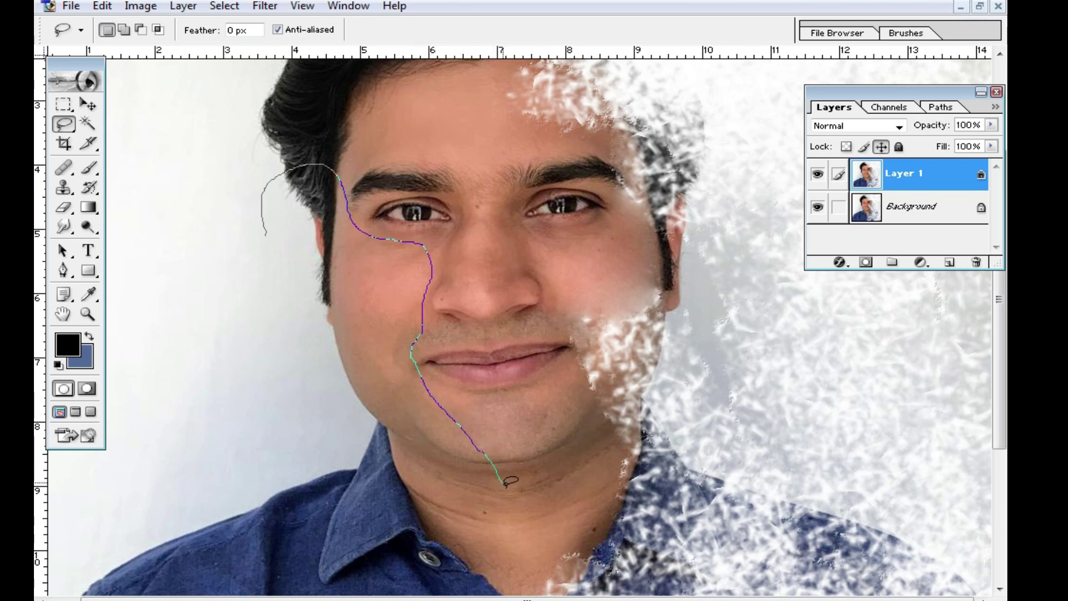
mouse_move(437, 555)
mouse_down()
mouse_move(286, 490)
mouse_move(207, 300)
mouse_up()
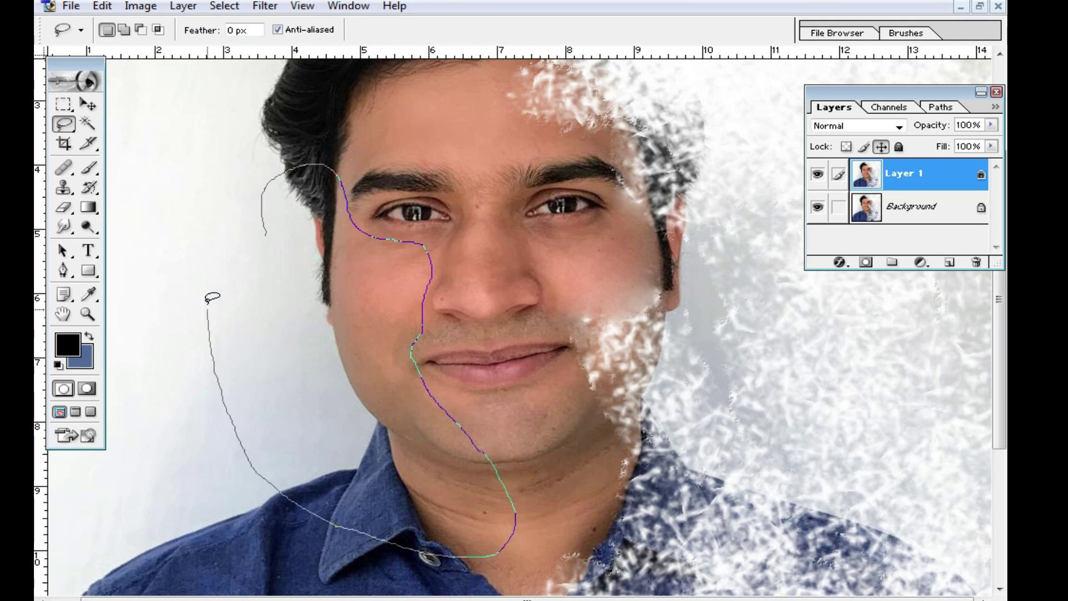
drag(251, 225, 243, 233)
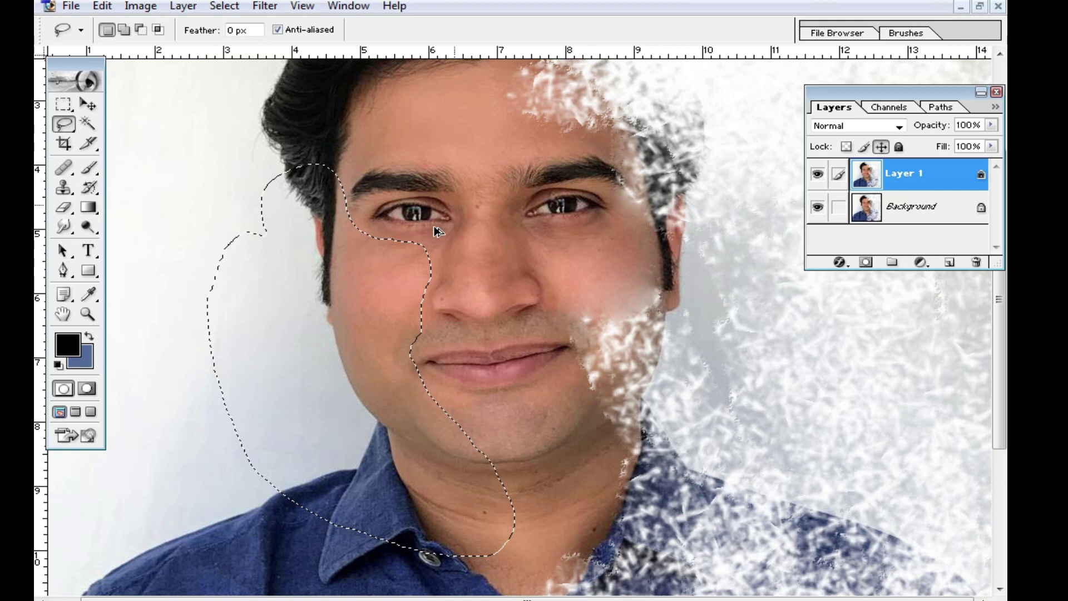
Step: Feather the face selection by 10 pixels
right_click(354, 265)
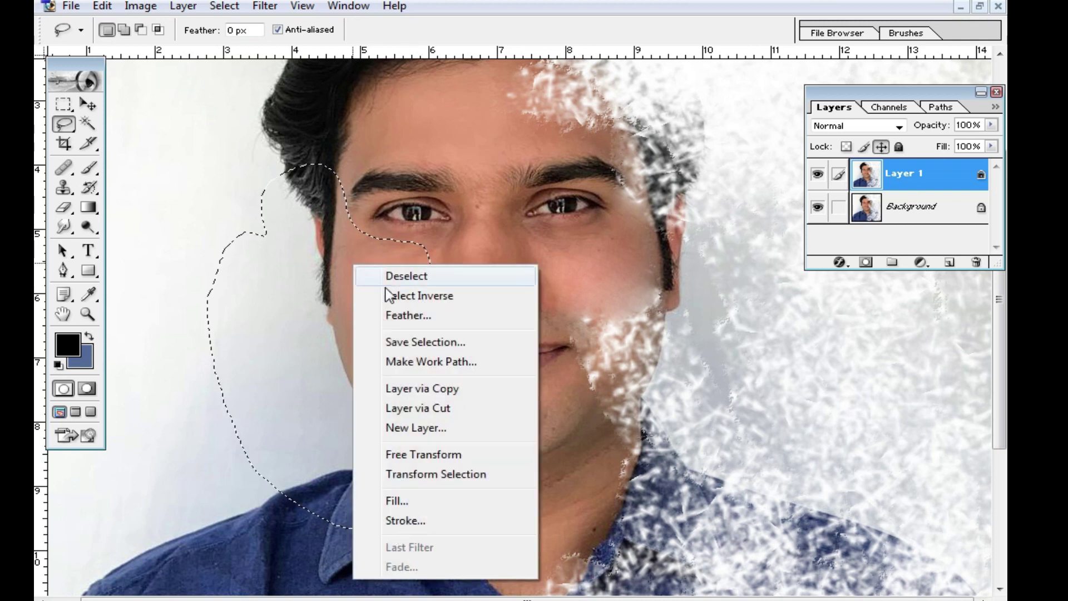
click(432, 324)
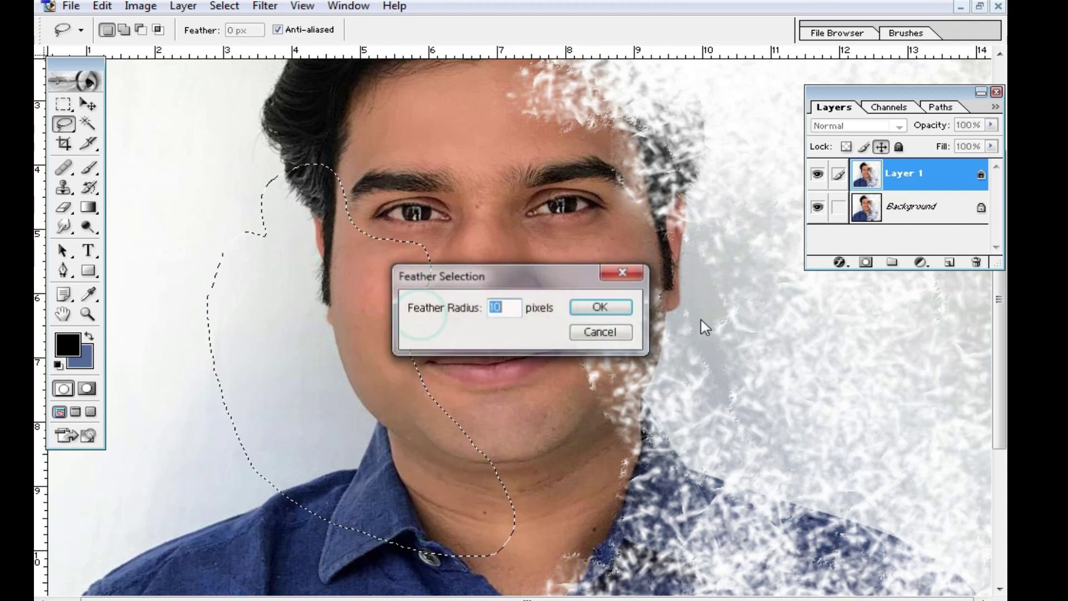
click(609, 308)
click(88, 104)
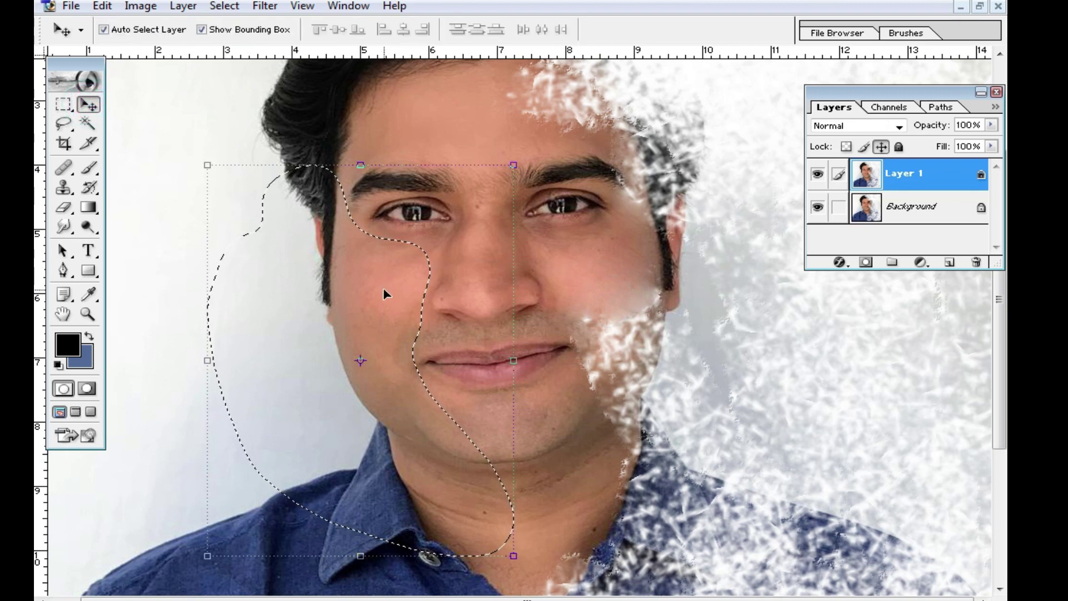
Step: Copy the feathered half face to Layer 2, flip it horizontally, and move it right
key(ctrl+j)
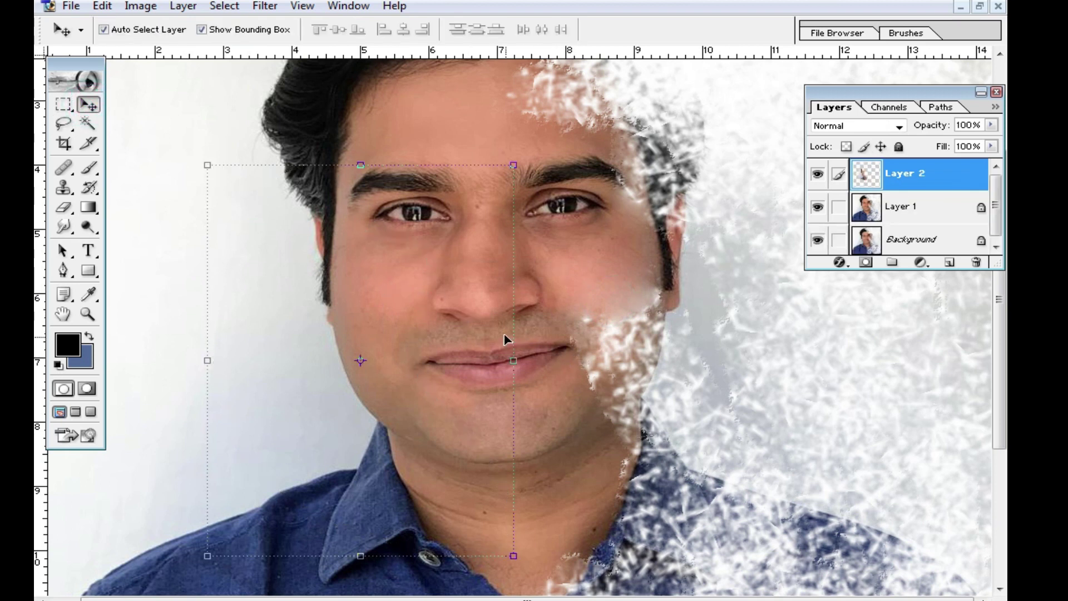
click(515, 182)
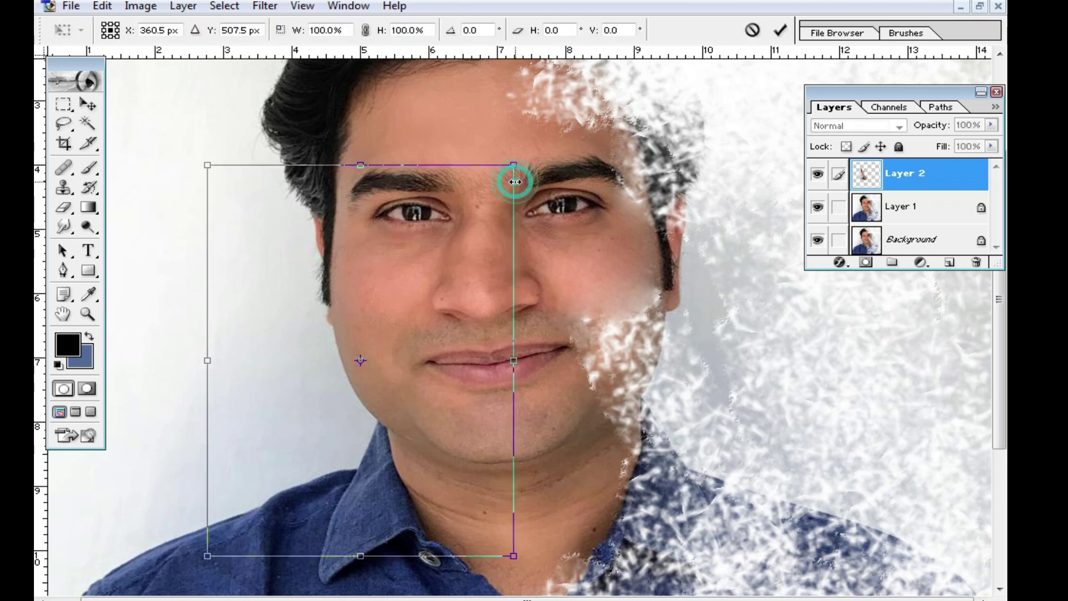
right_click(489, 293)
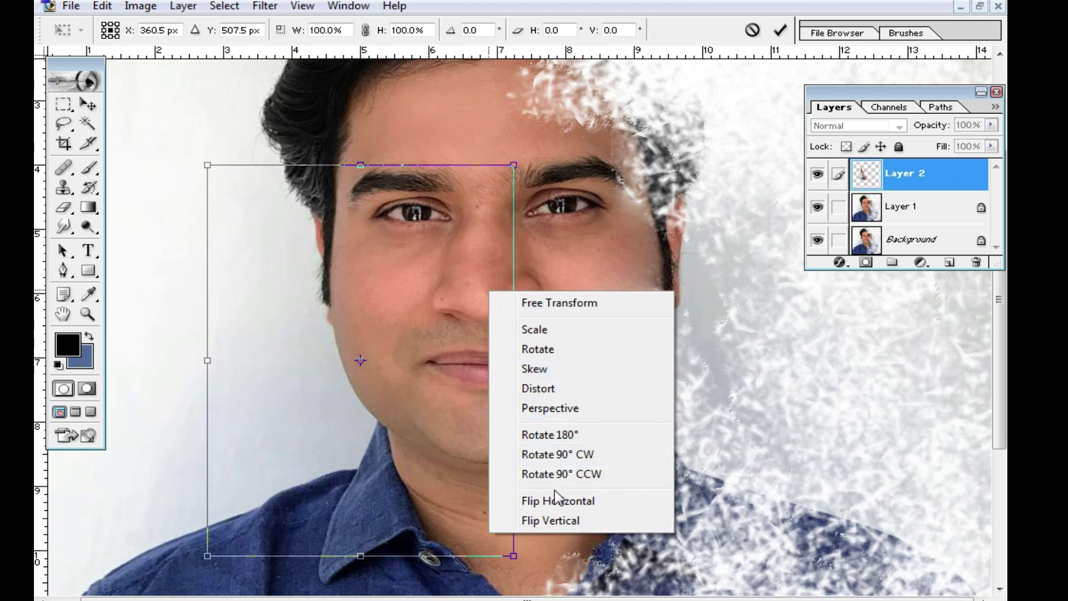
click(596, 500)
double_click(336, 334)
mouse_move(306, 334)
mouse_down()
mouse_move(647, 333)
mouse_move(597, 332)
mouse_up()
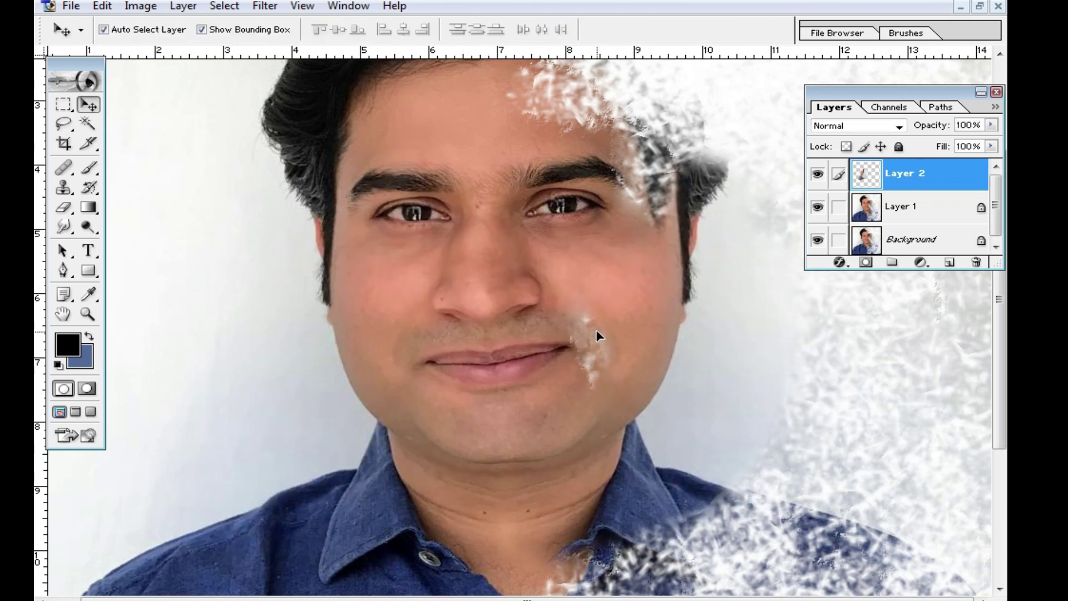
key(ctrl+t)
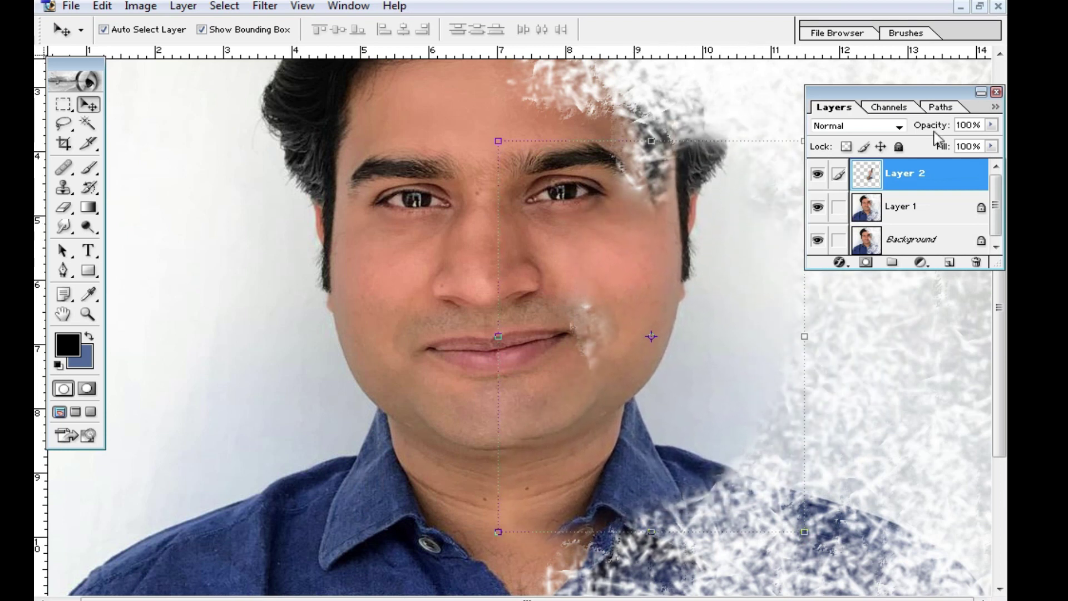
Step: Drop Layer 2 to 64% opacity, then move and rotate it about -6.6° to match the face
click(991, 126)
drag(990, 142, 955, 142)
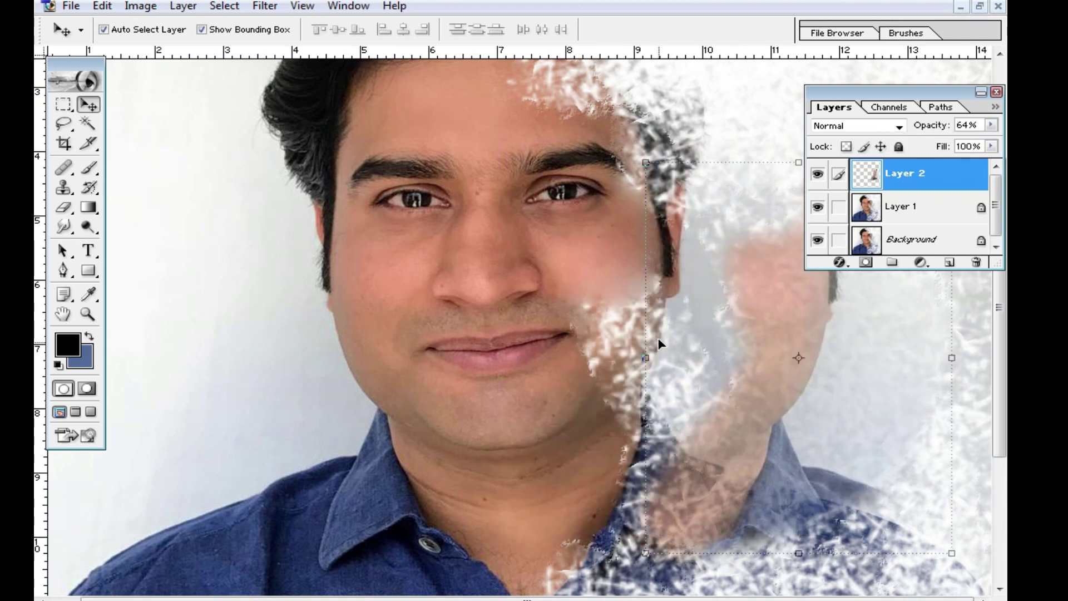
drag(738, 309, 618, 279)
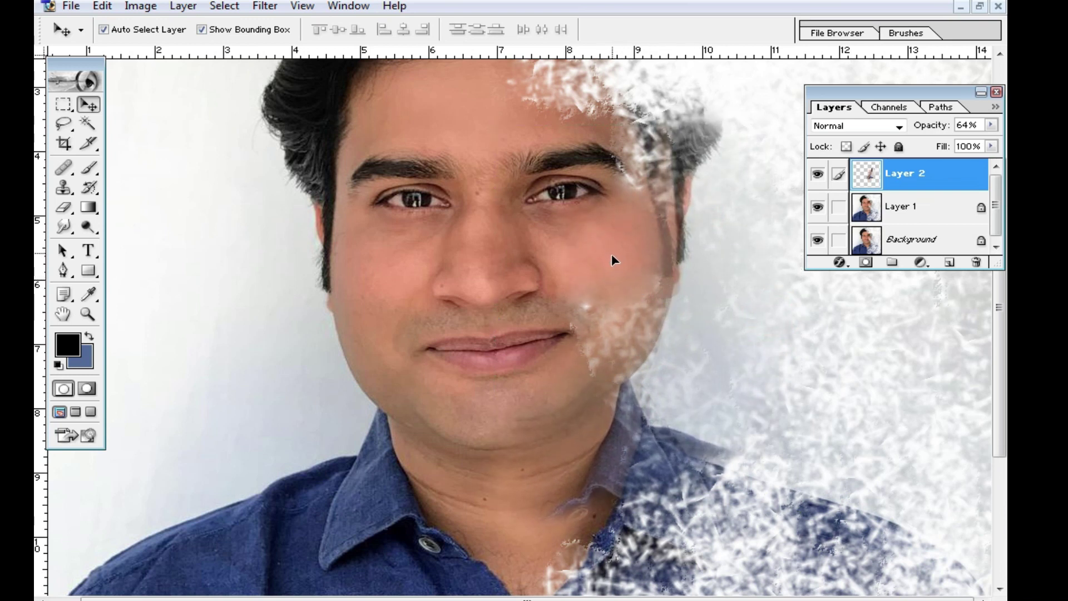
drag(813, 529, 859, 530)
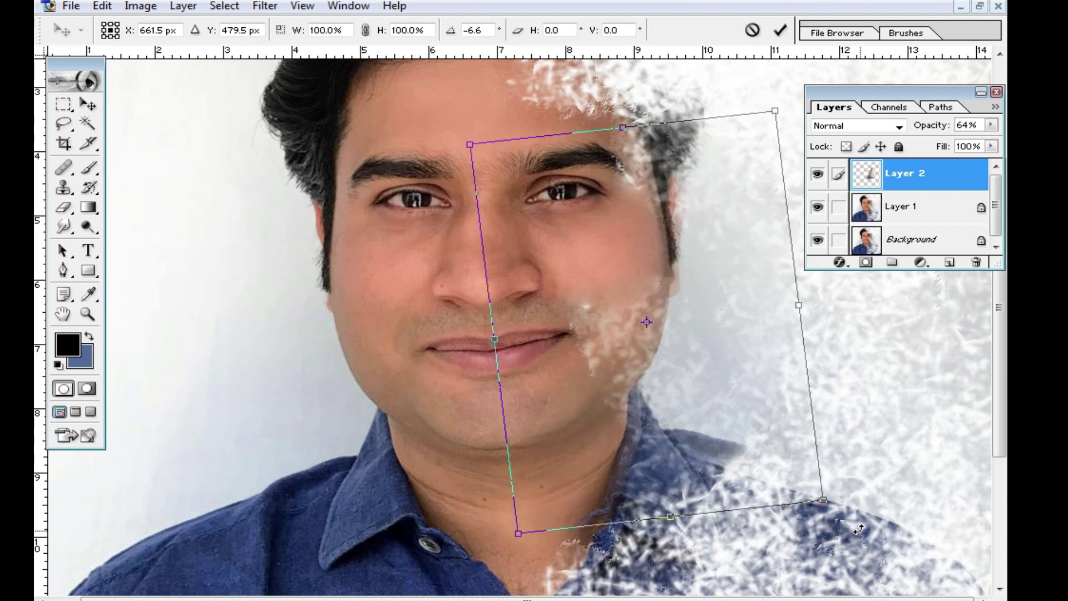
double_click(641, 388)
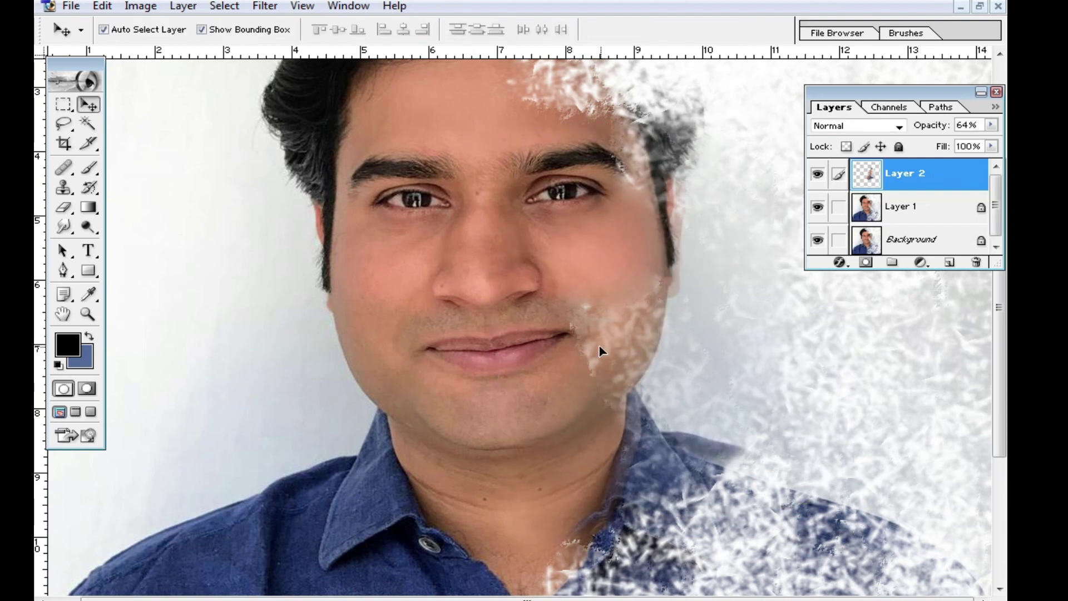
mouse_move(600, 348)
mouse_down()
mouse_move(589, 347)
mouse_move(599, 349)
mouse_up()
Step: Return Layer 2 to 100% opacity and commit the transform
key(ctrl+t)
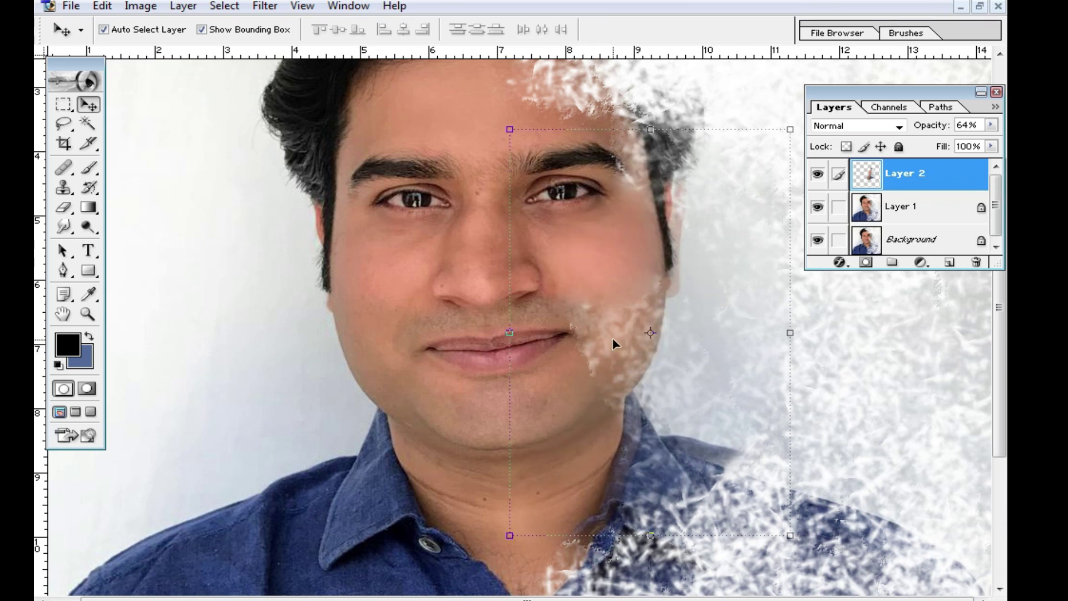
click(993, 126)
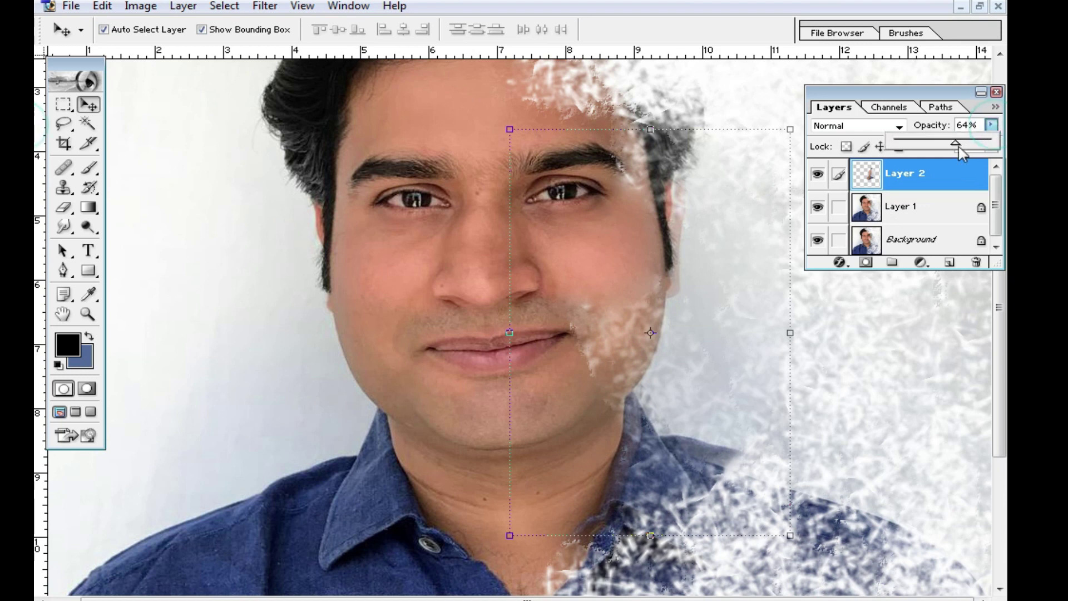
drag(961, 153, 995, 153)
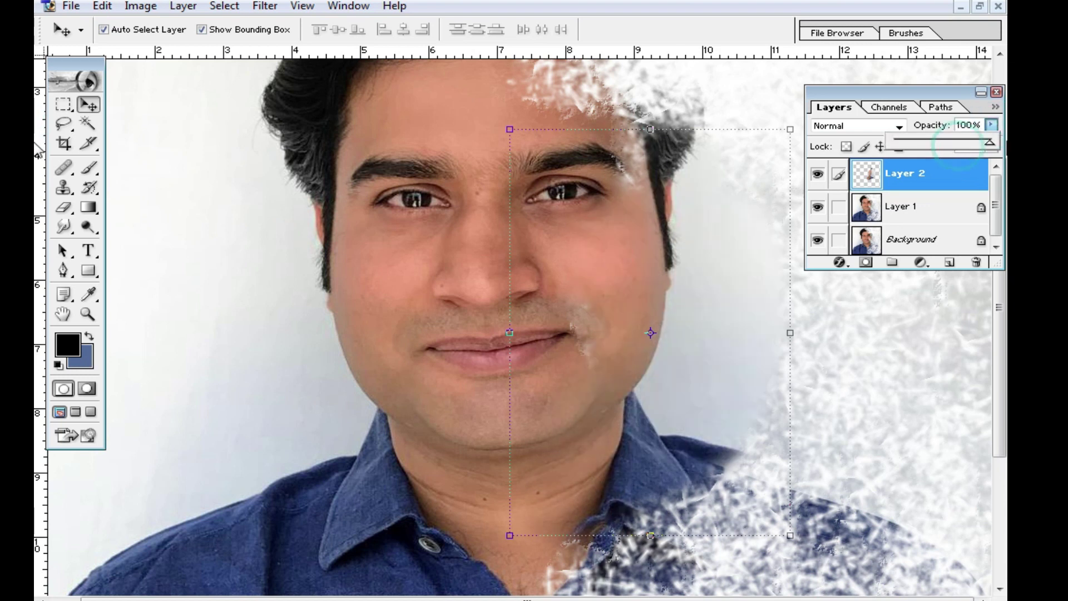
click(947, 383)
alt+click(567, 370)
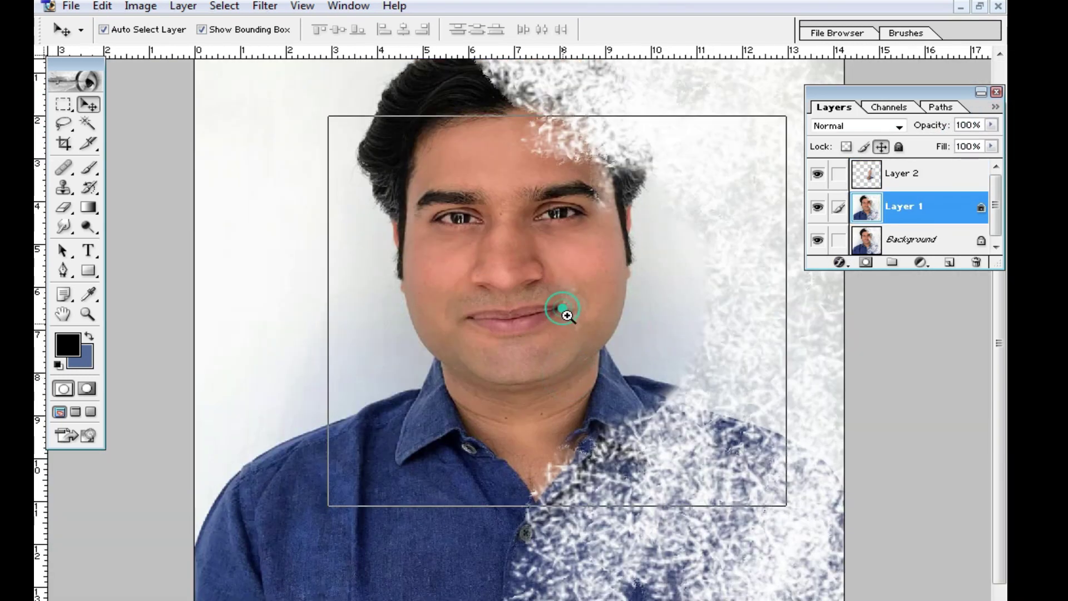
click(566, 315)
click(601, 336)
drag(603, 329, 640, 296)
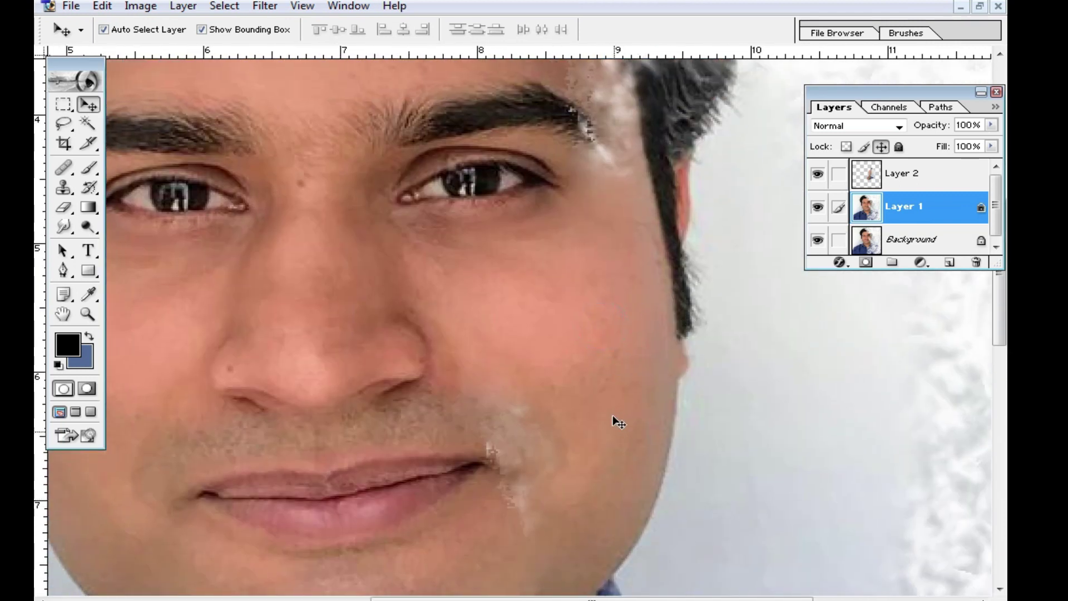
key(ctrl+minus)
key(ctrl+minus)
click(596, 228)
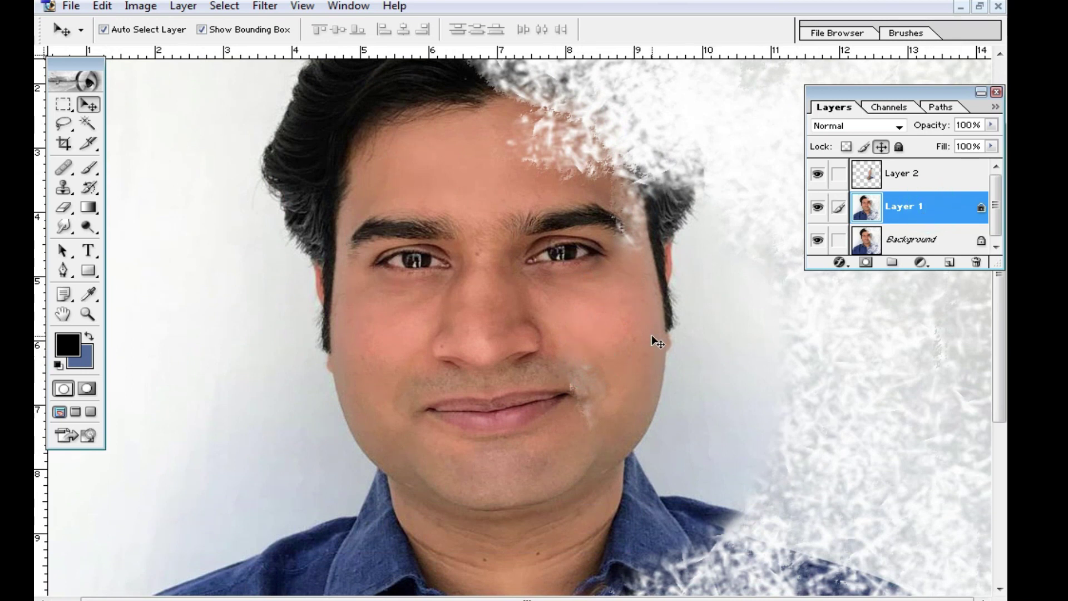
scroll(645, 239, up, 2)
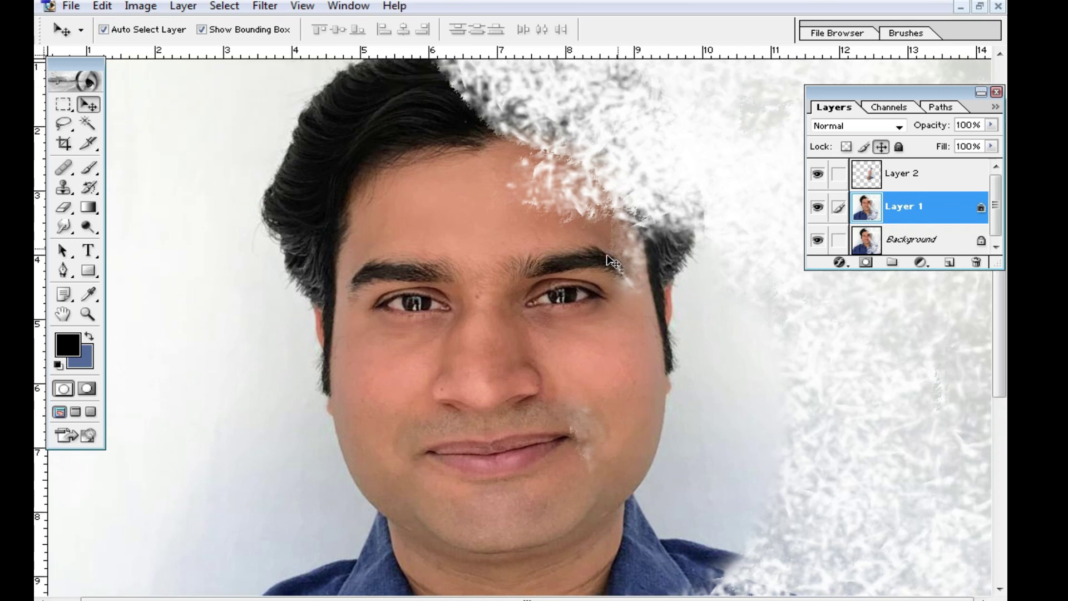
scroll(608, 176, up, 2)
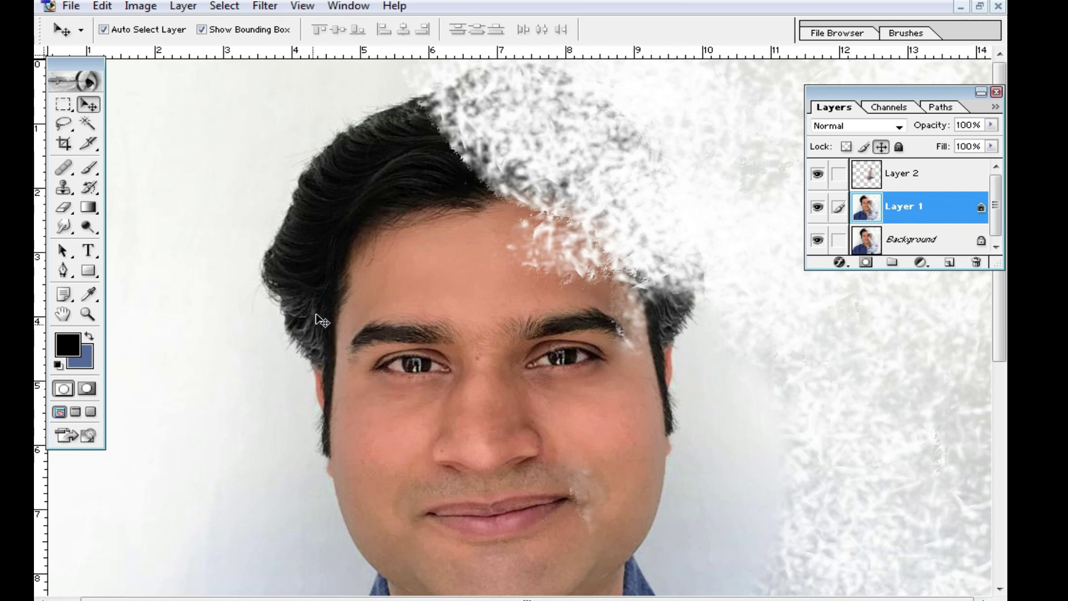
Step: Lasso the left side of the hair and feather the selection by 10 px
click(64, 124)
mouse_move(360, 82)
mouse_down()
mouse_move(405, 98)
mouse_move(445, 210)
mouse_up()
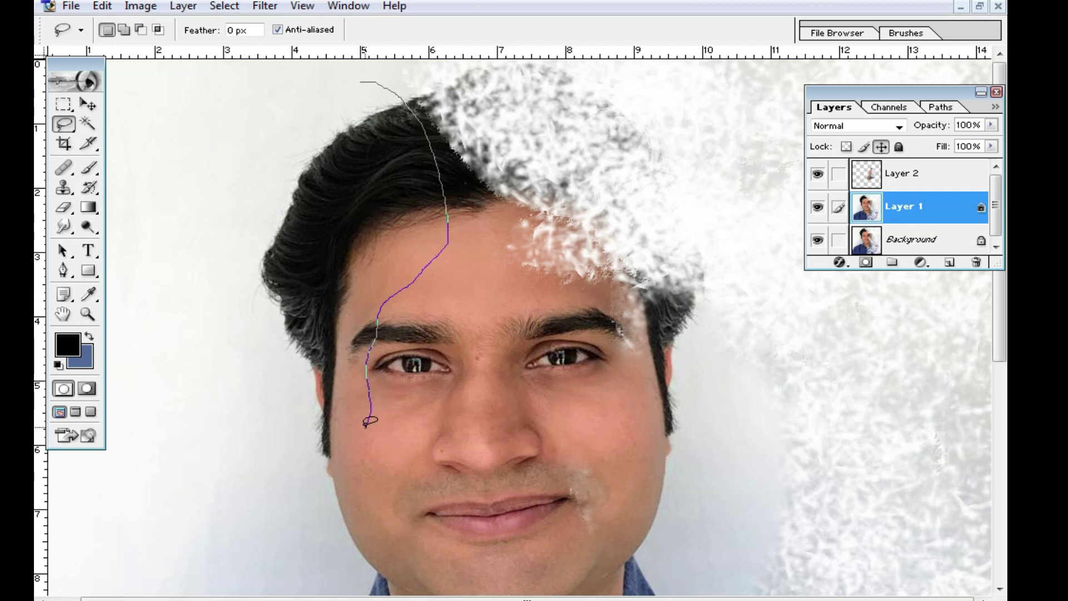
drag(332, 445, 336, 86)
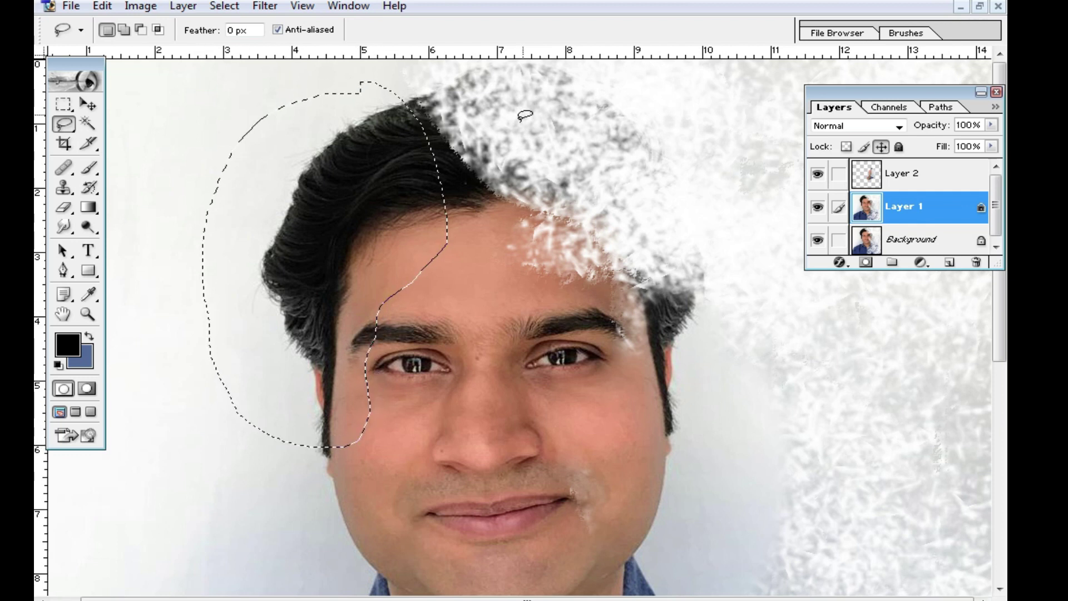
key(alt)
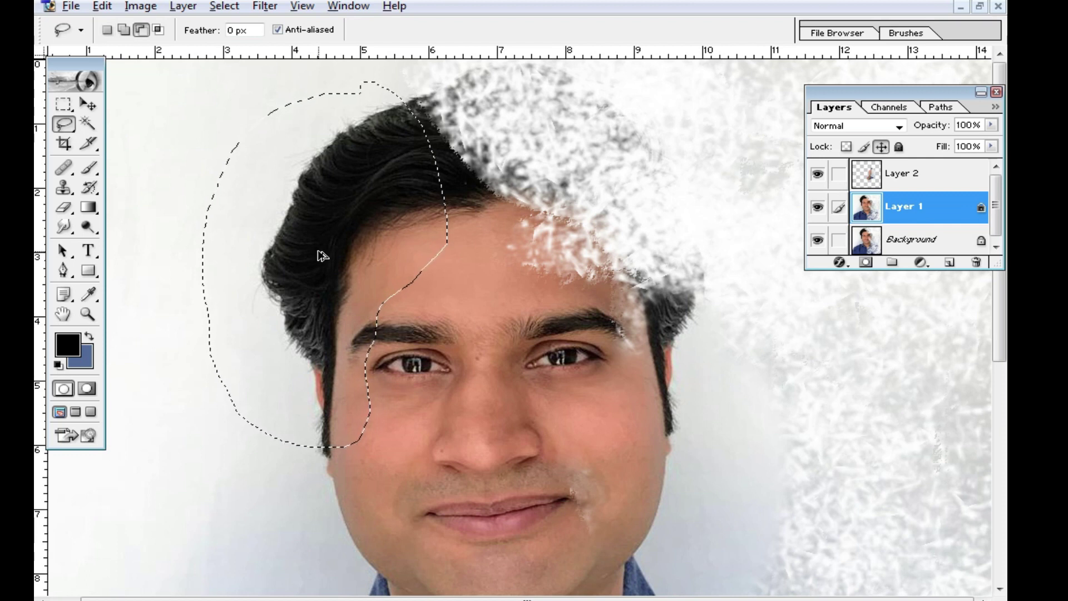
right_click(325, 214)
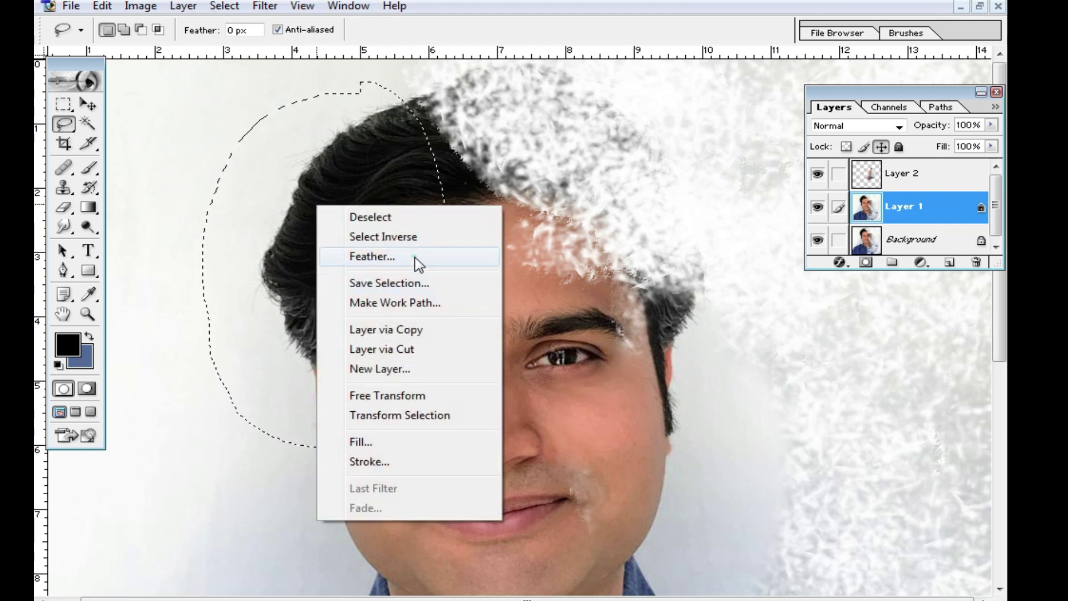
click(419, 262)
click(601, 308)
click(87, 105)
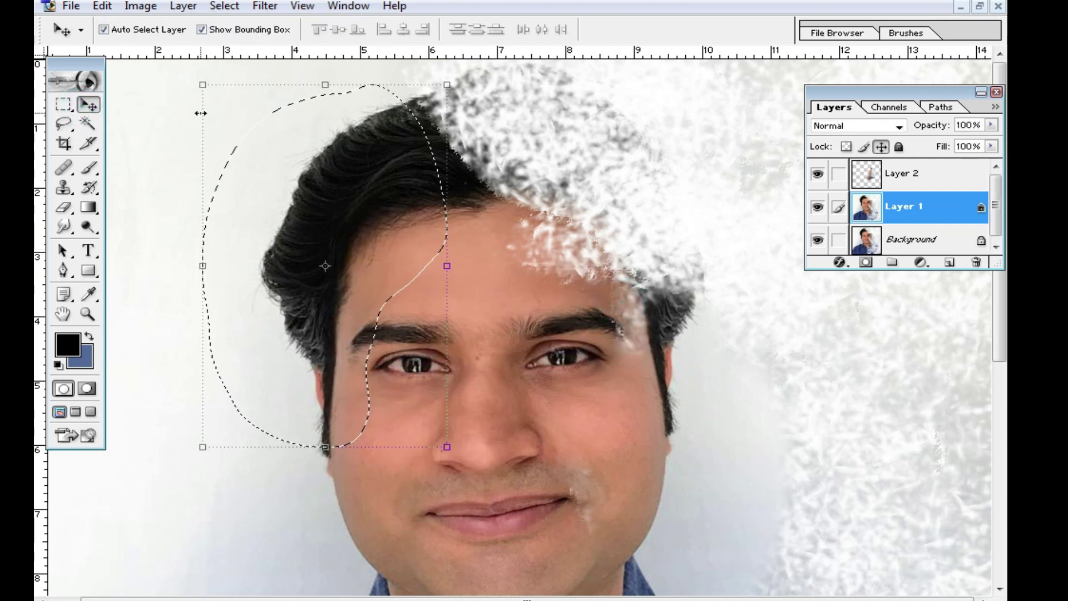
Step: Copy the hair to Layer 3, flip it horizontally, and place it on the head's right side
key(ctrl+j)
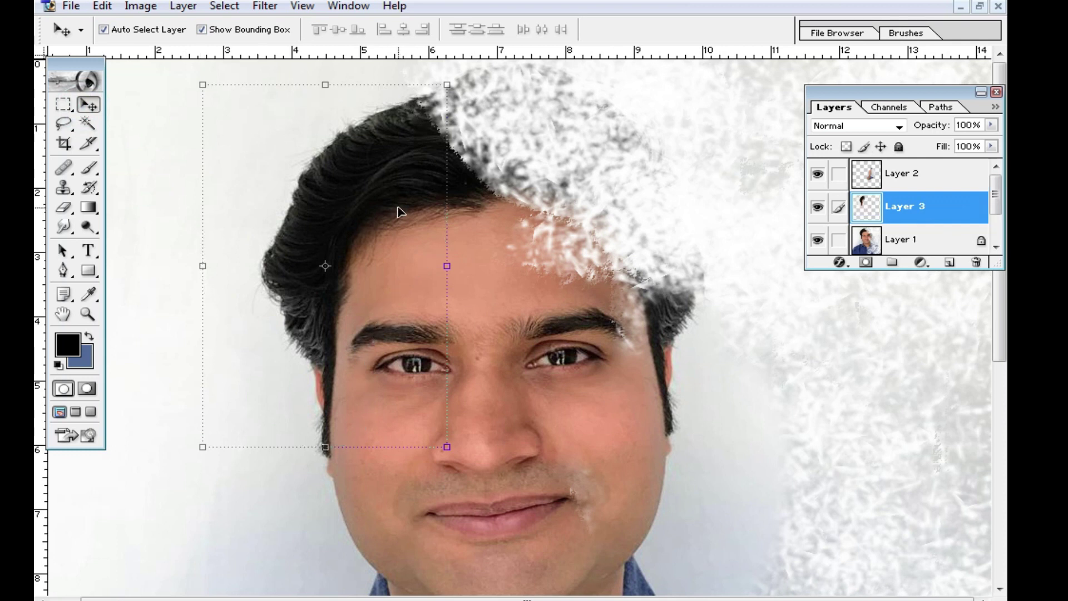
click(452, 227)
right_click(412, 215)
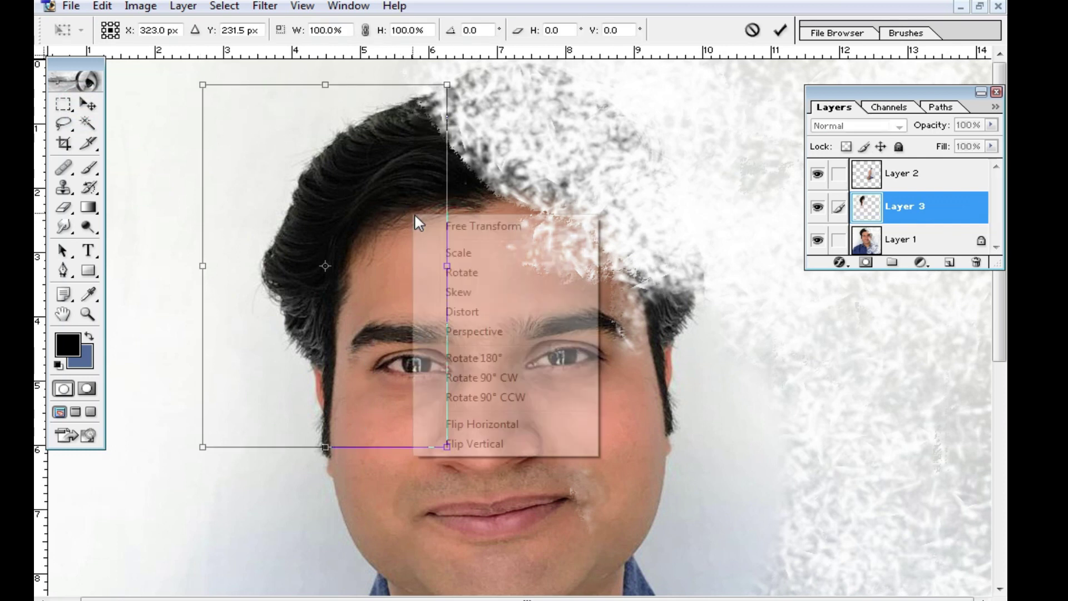
key(Return)
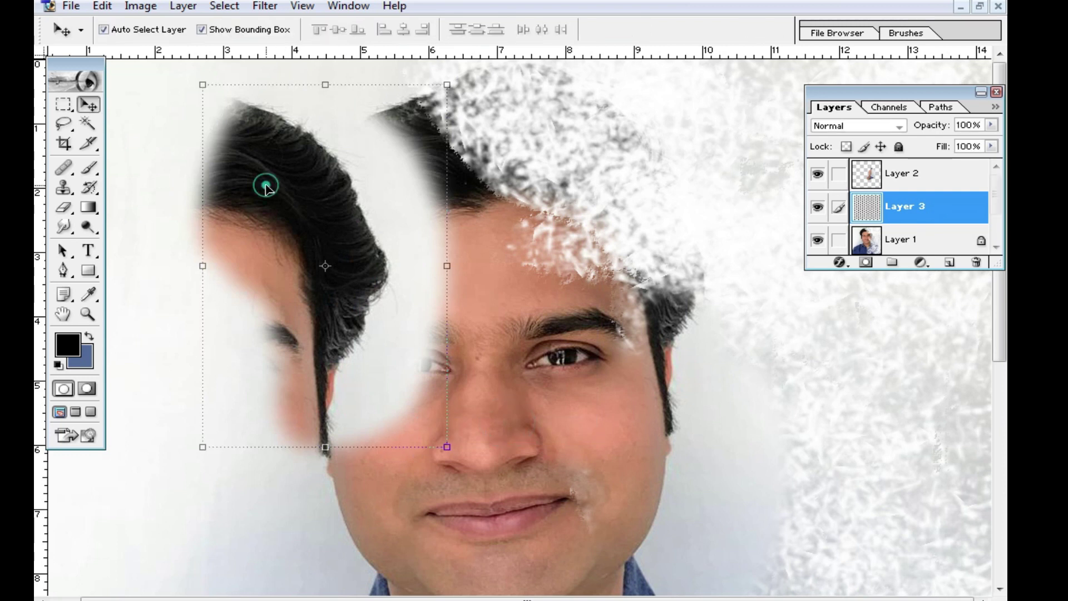
drag(263, 183, 246, 222)
drag(592, 176, 578, 213)
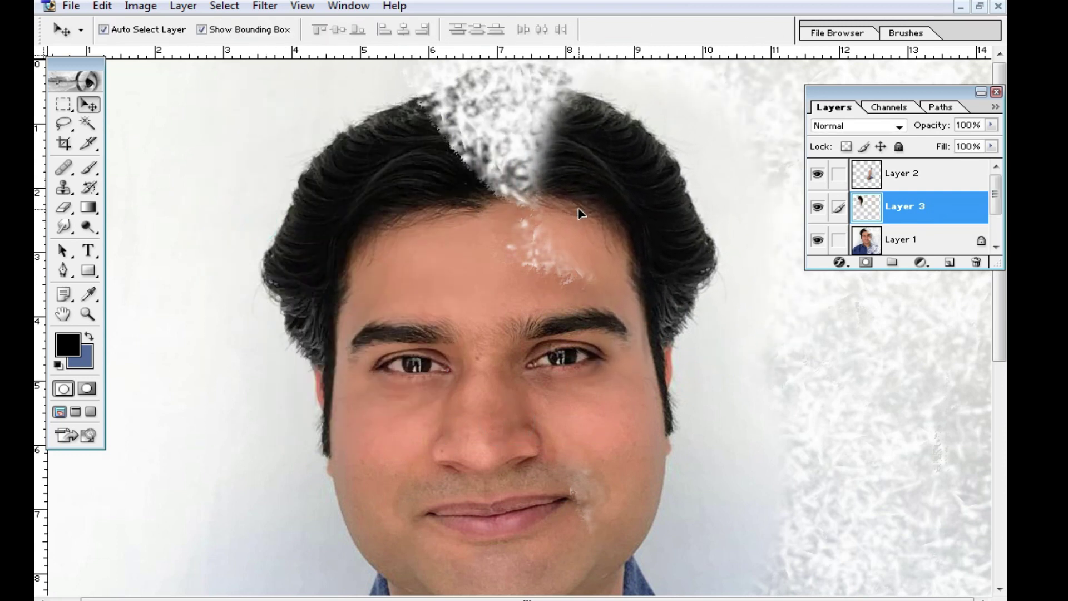
Step: Nudge the Layer 3 hair piece right and rotate it slightly to fit the head
click(829, 250)
ctrl+click(625, 310)
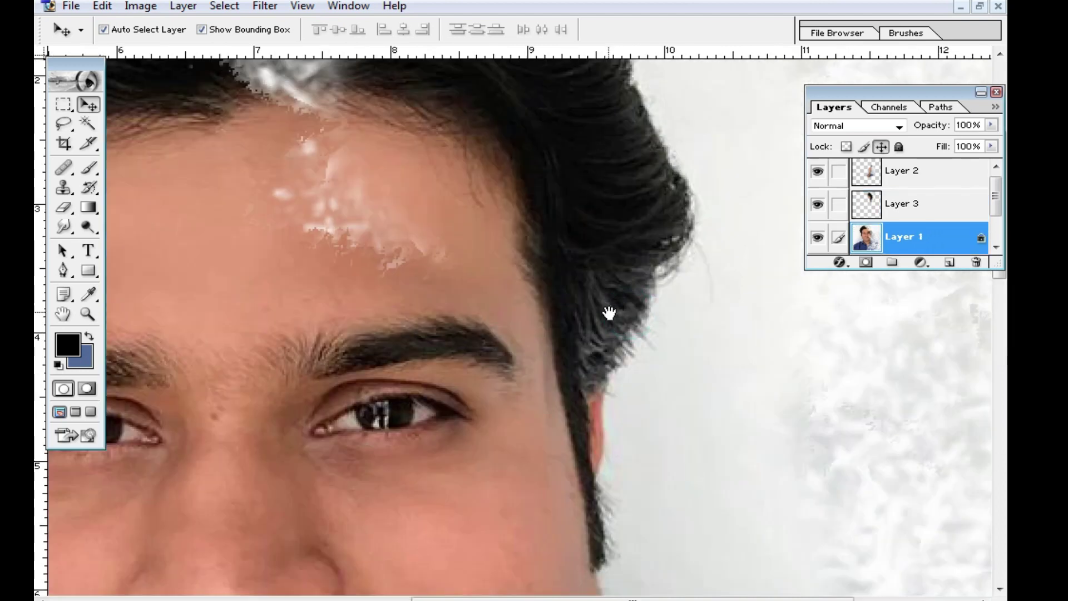
drag(609, 313, 700, 288)
drag(644, 257, 663, 238)
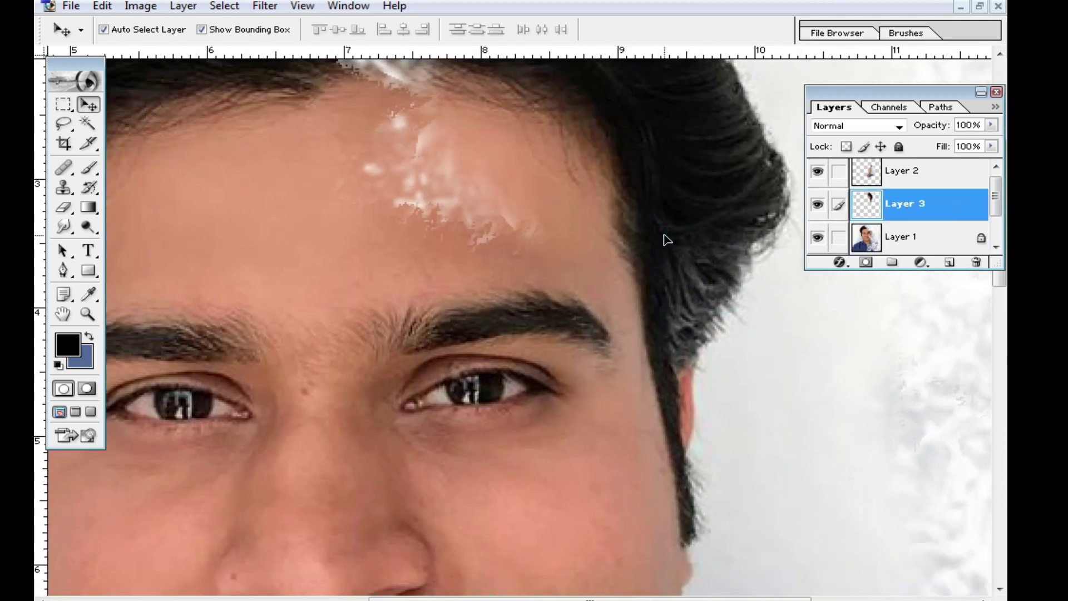
key(ctrl+t)
alt+click(715, 401)
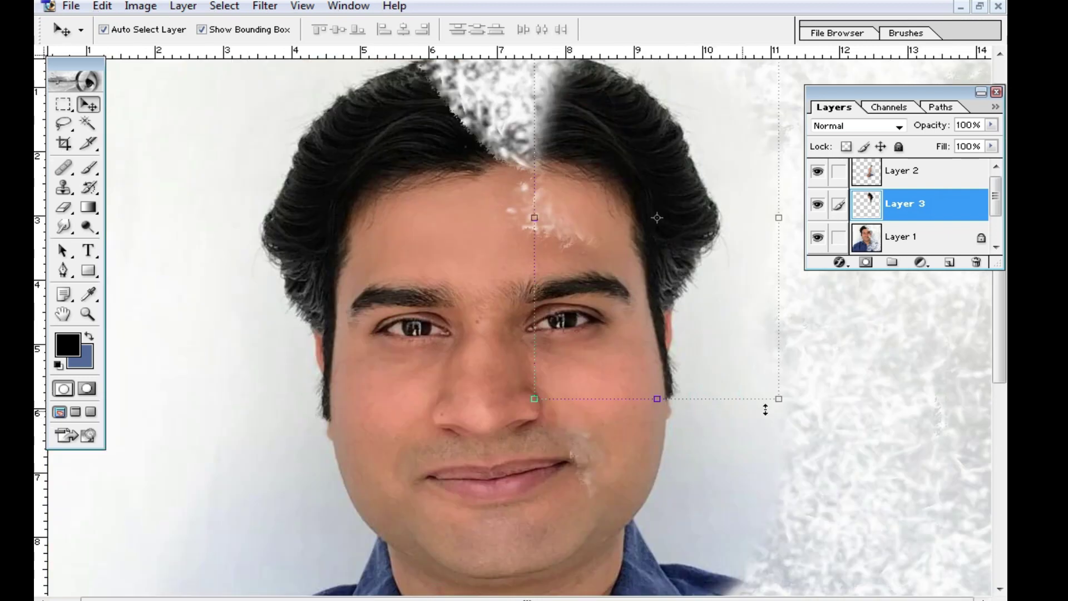
drag(791, 414, 812, 414)
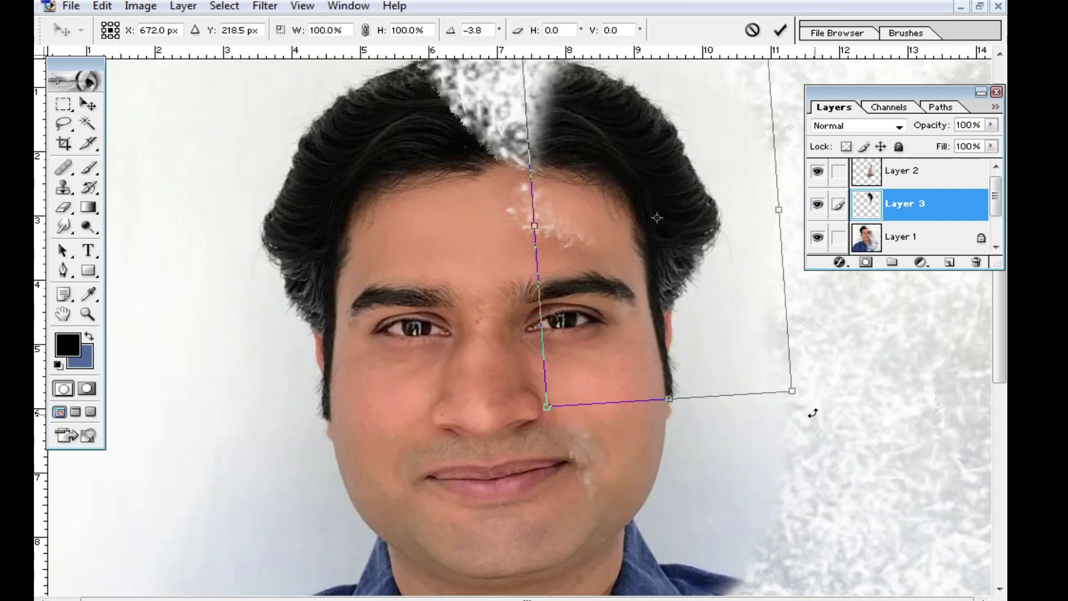
key(Return)
Step: Fine-tune the positions of the Layer 2 half face and the Layer 3 hair piece
ctrl+click(637, 295)
click(561, 281)
drag(561, 281, 560, 289)
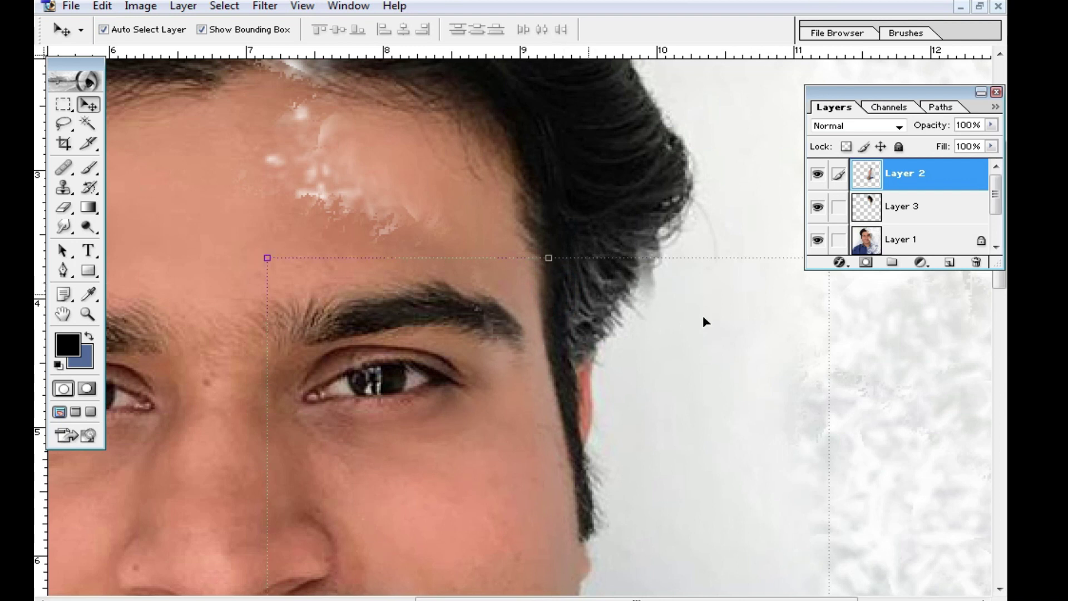
click(927, 383)
click(584, 192)
drag(592, 195, 588, 185)
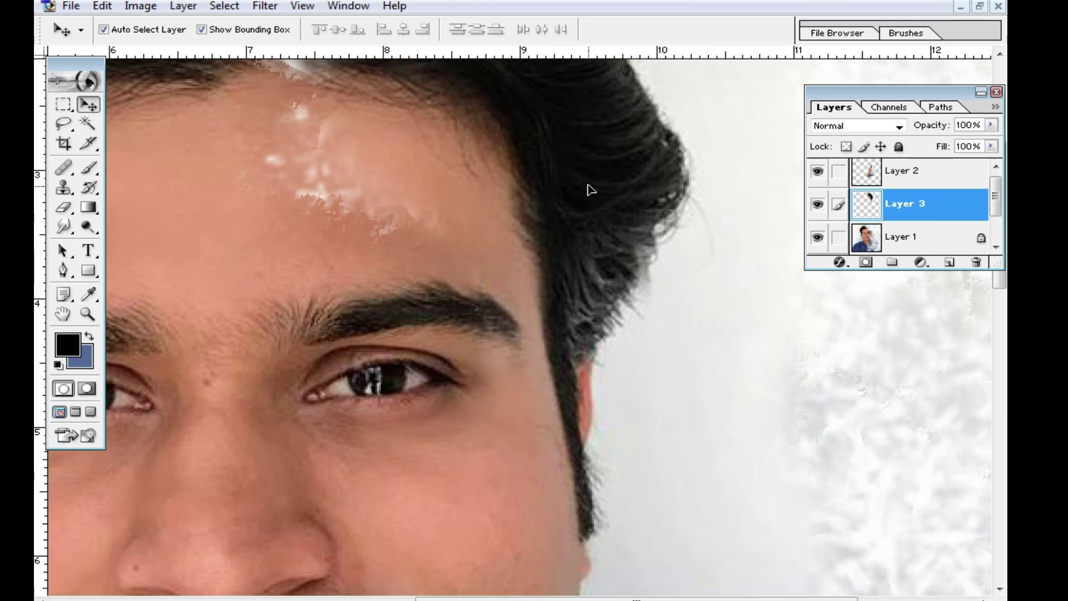
key(ctrl+minus)
key(ctrl+minus)
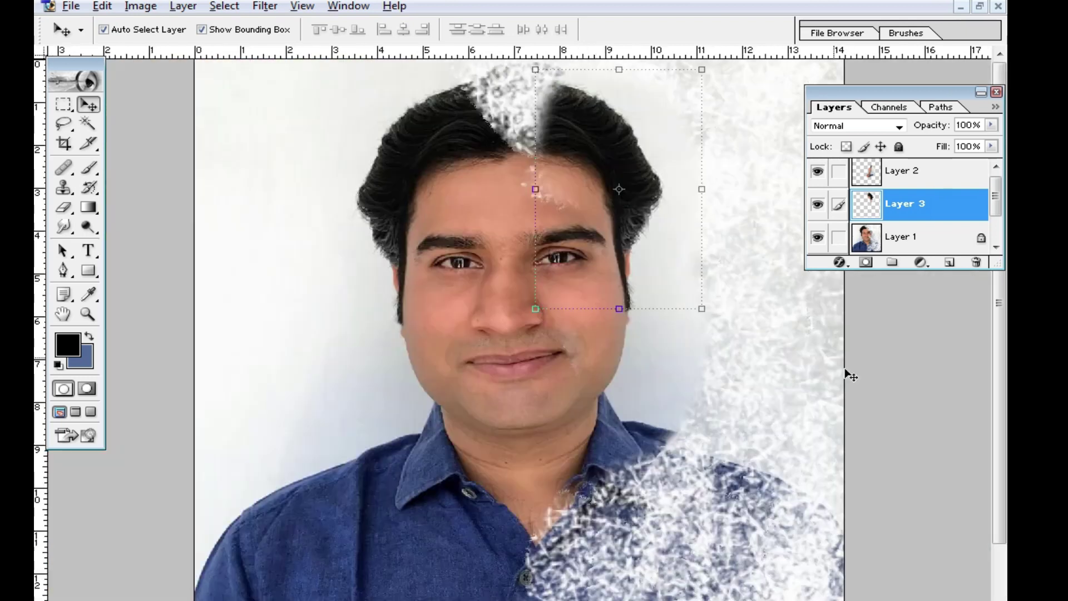
click(763, 368)
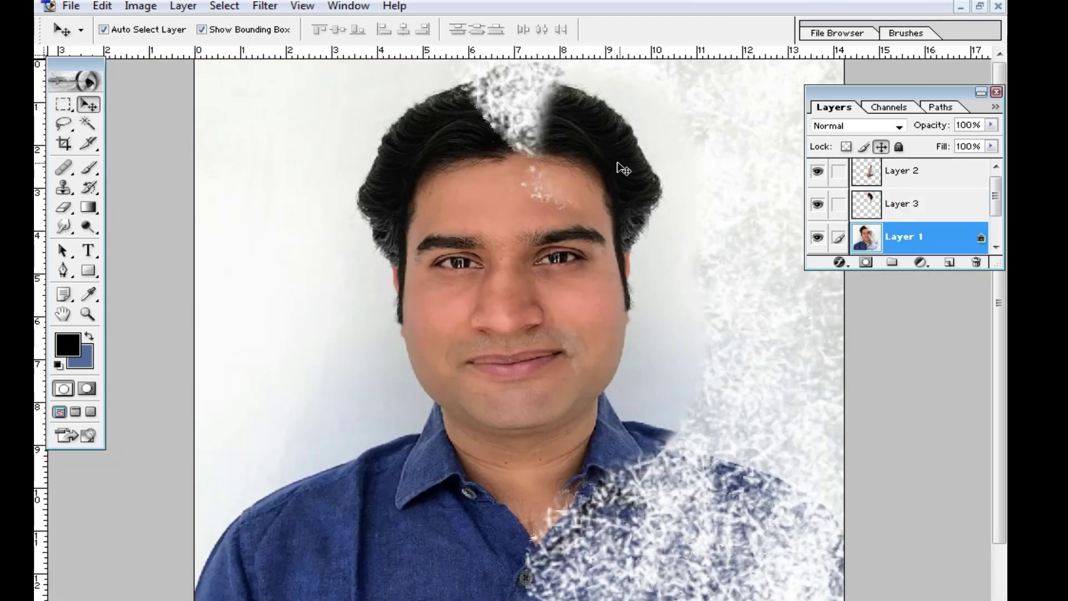
ctrl+click(512, 155)
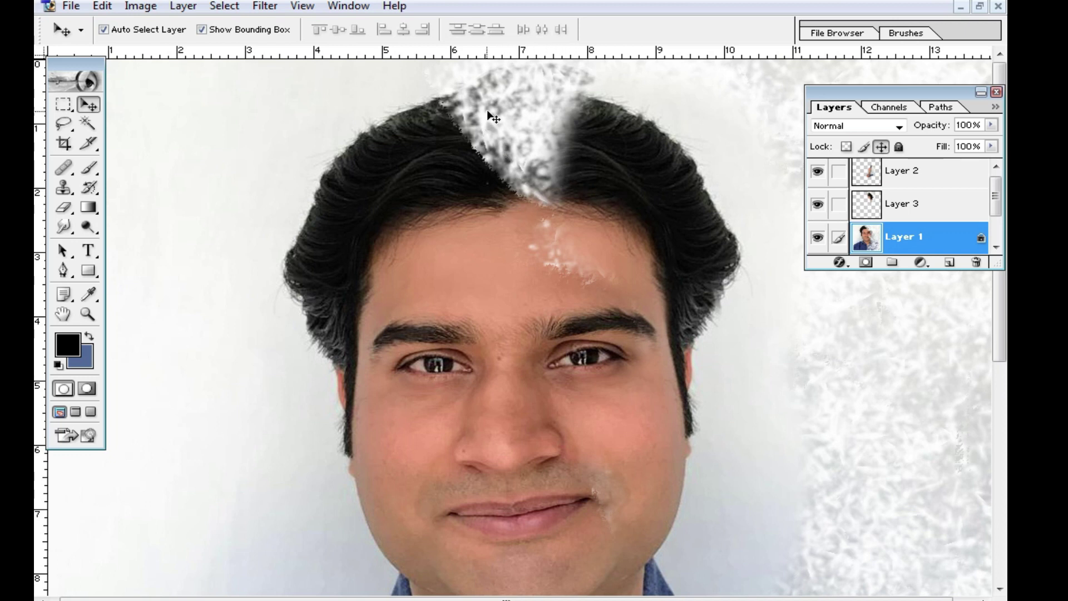
ctrl+click(508, 203)
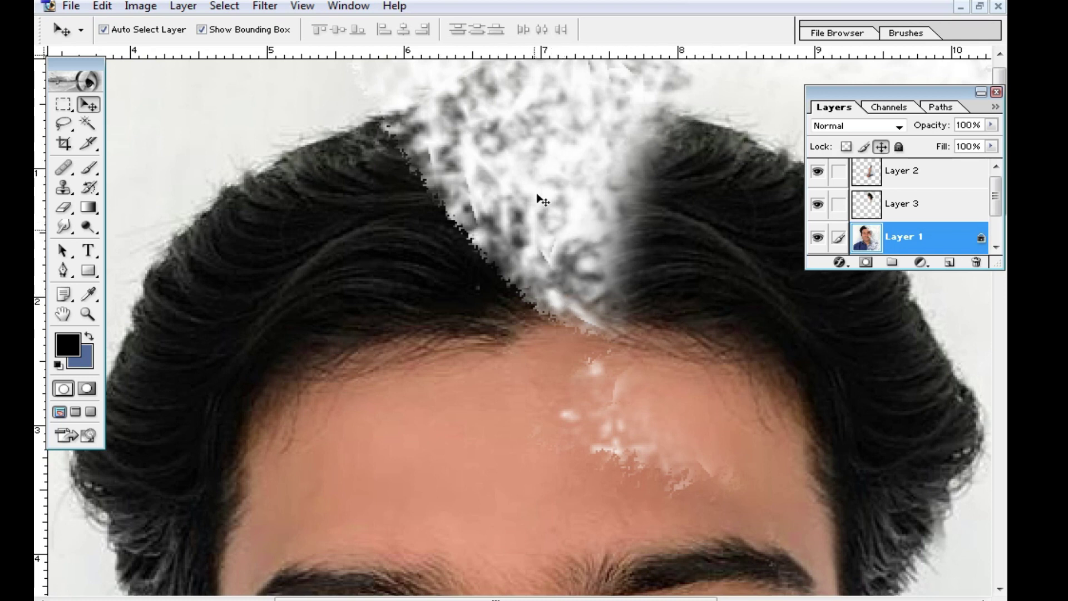
alt+click(570, 290)
ctrl+click(525, 232)
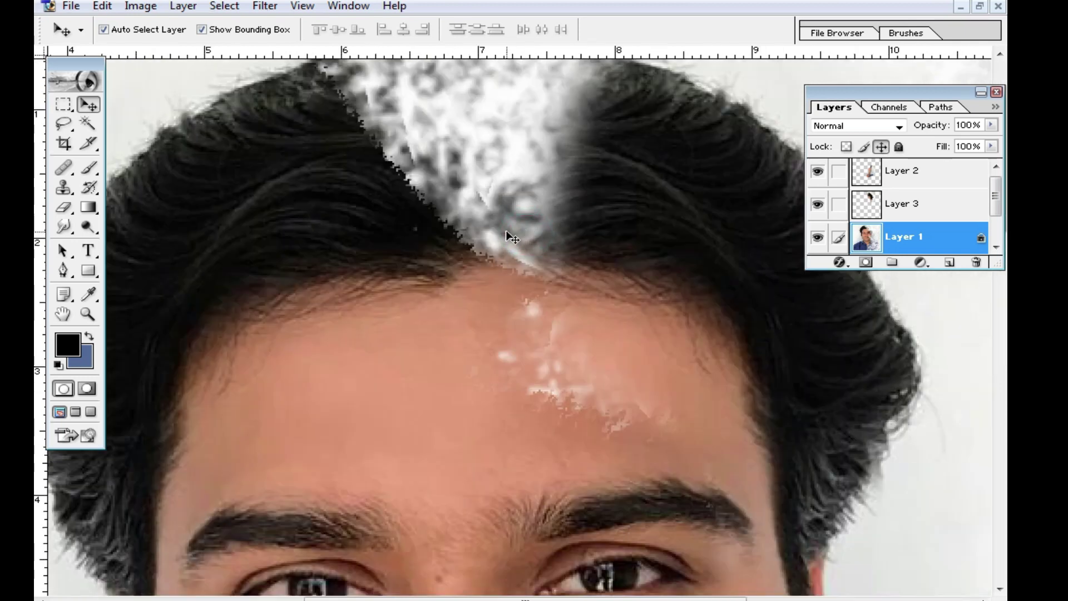
drag(634, 207, 660, 270)
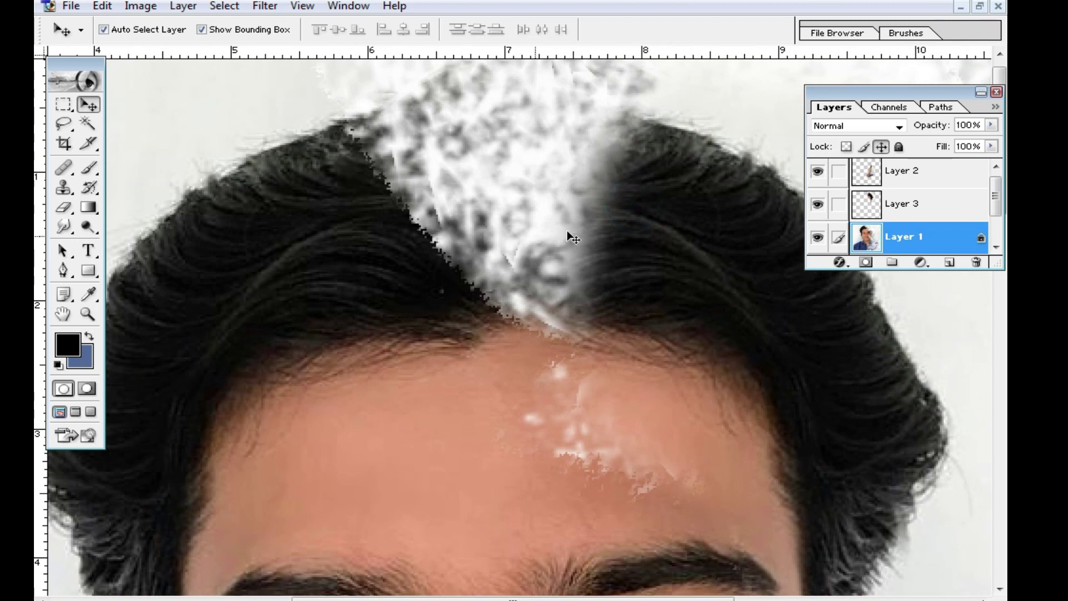
alt+click(498, 273)
ctrl+click(501, 209)
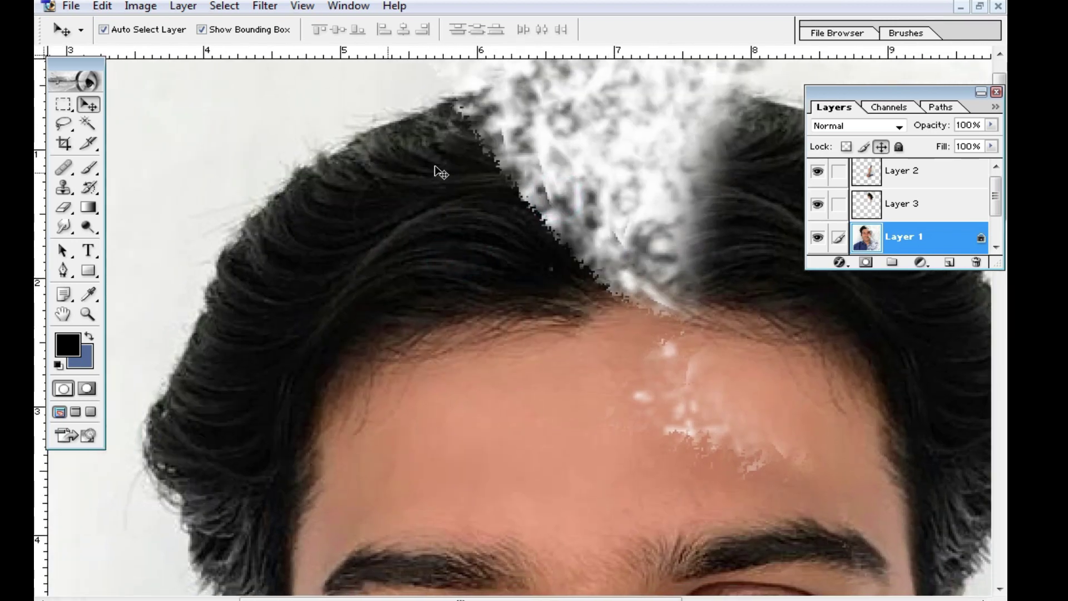
click(64, 124)
Step: Lasso the left hair area beside the white streak at the parting
drag(334, 87, 446, 114)
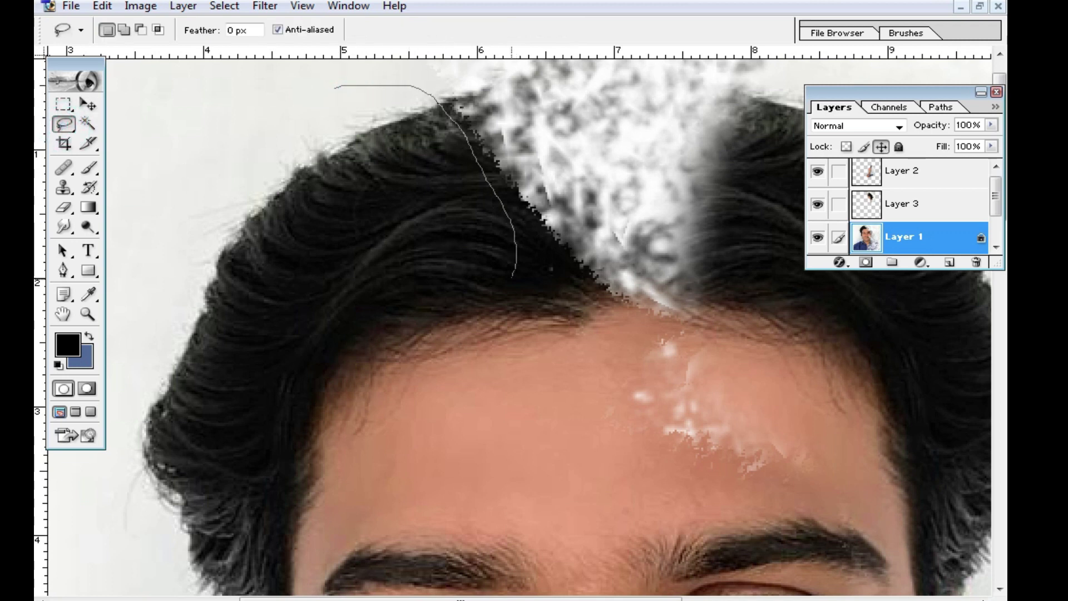
drag(508, 290, 508, 289)
drag(336, 78, 481, 164)
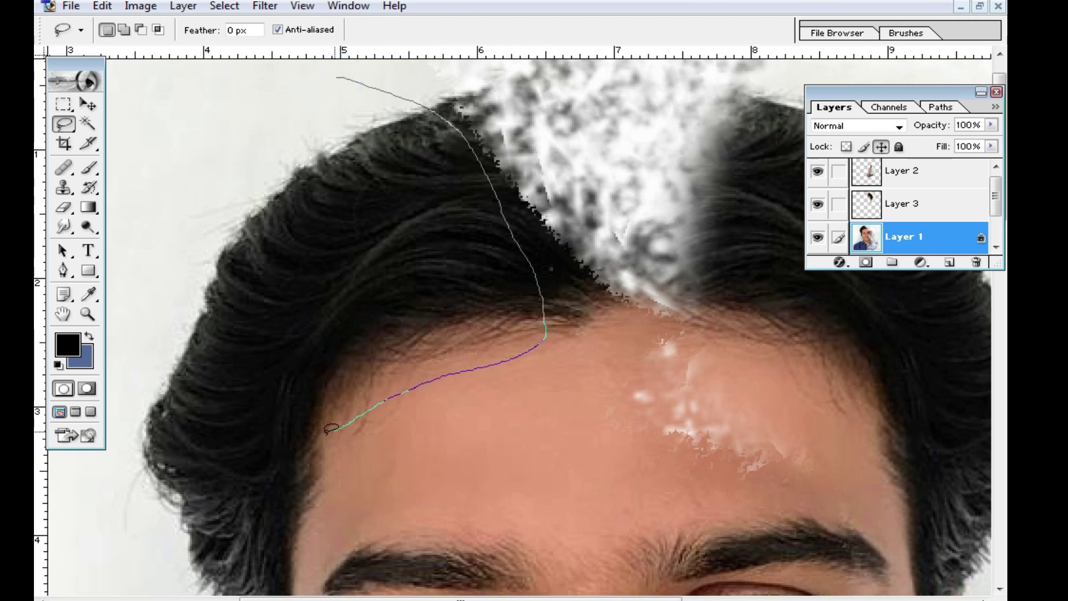
drag(253, 88, 334, 78)
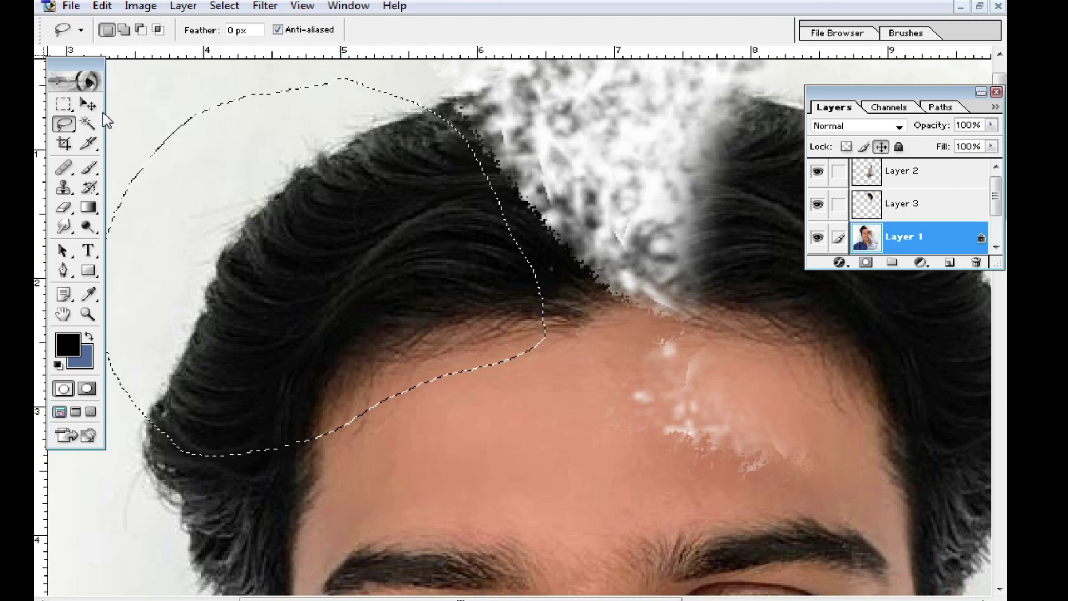
Step: Feather the hair selection by 10 px and copy it to Layer 4
click(88, 104)
key(ctrl+alt+d)
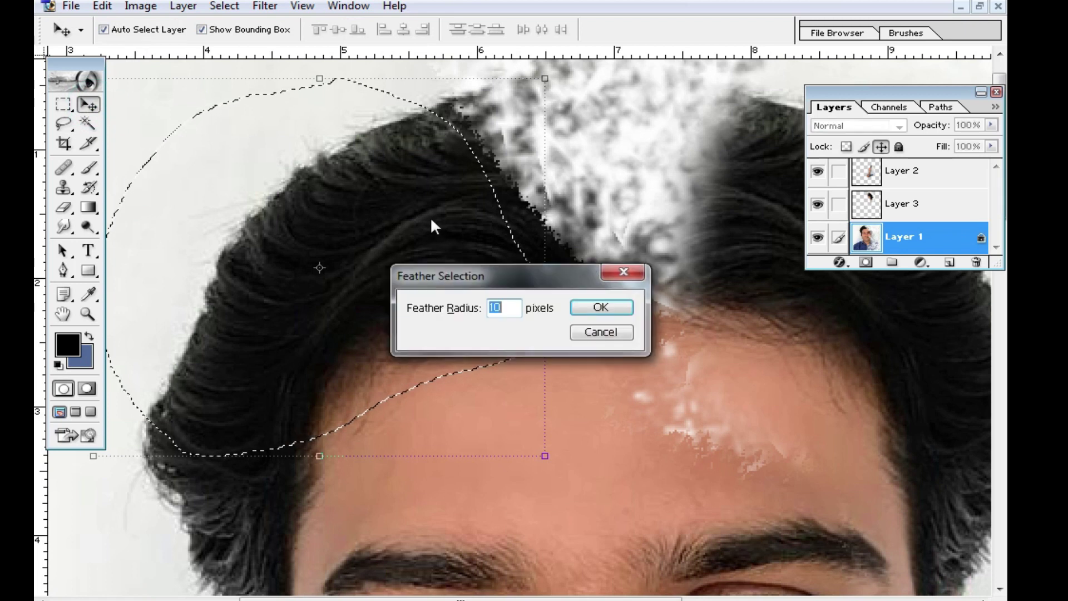
key(Return)
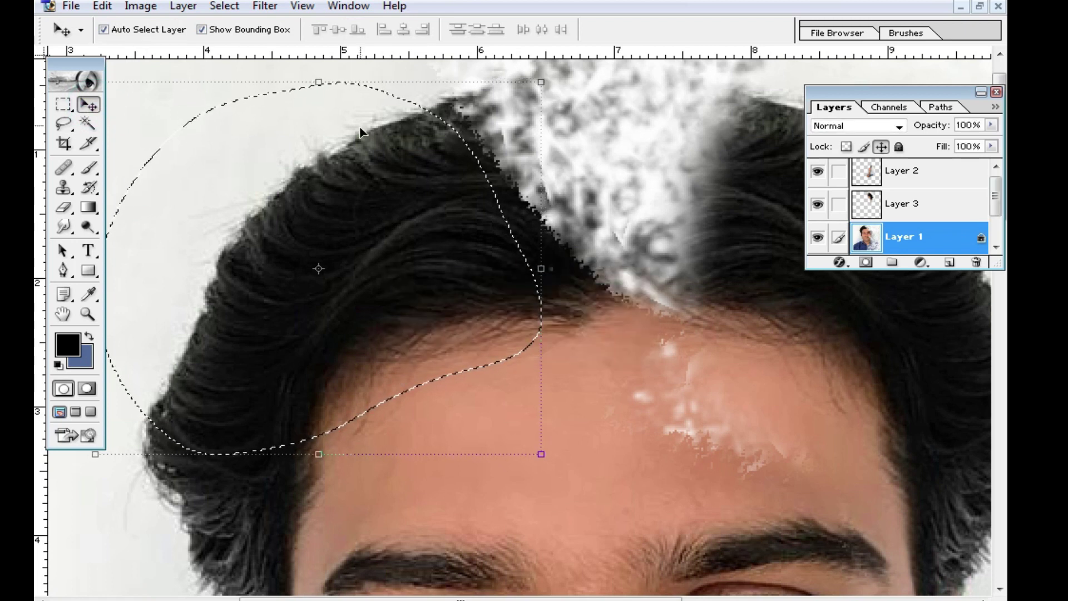
key(ctrl+j)
Step: Free Transform the Layer 4 hair copy, moving it up-right and rotating it
click(547, 275)
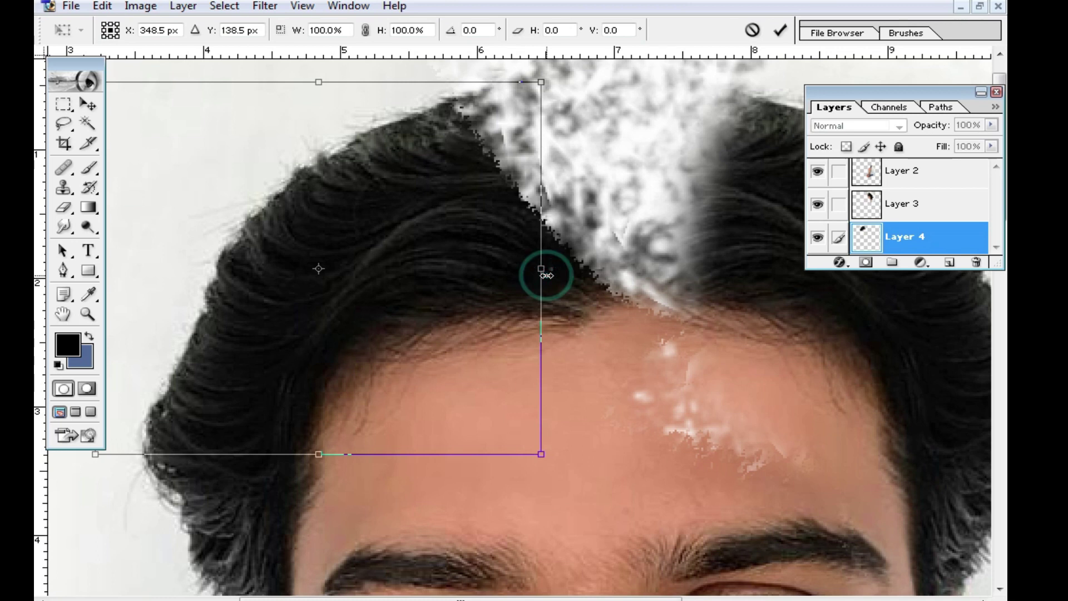
right_click(535, 267)
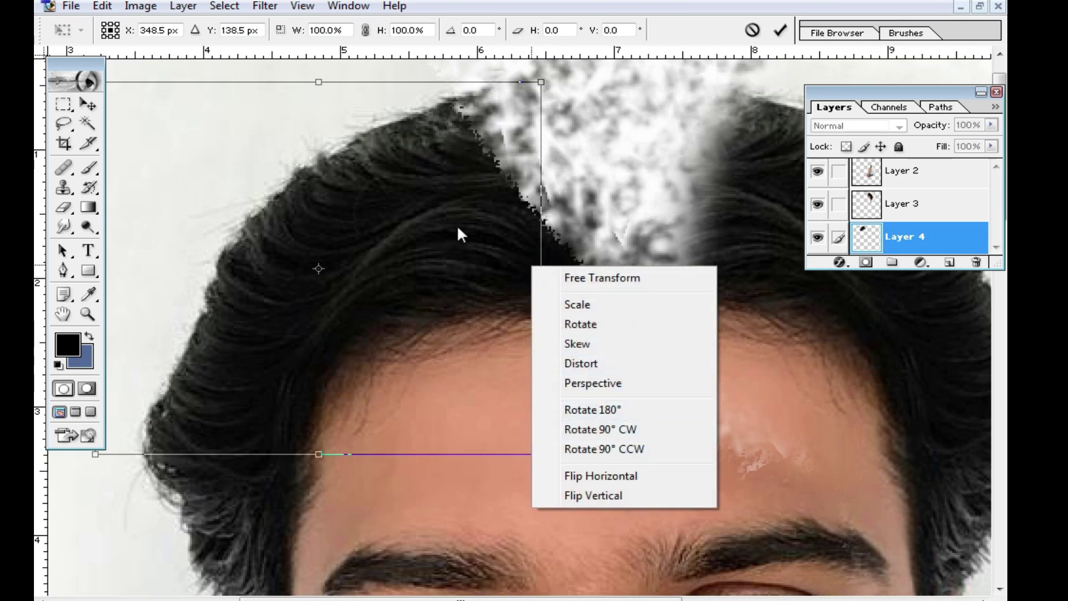
drag(405, 232, 578, 164)
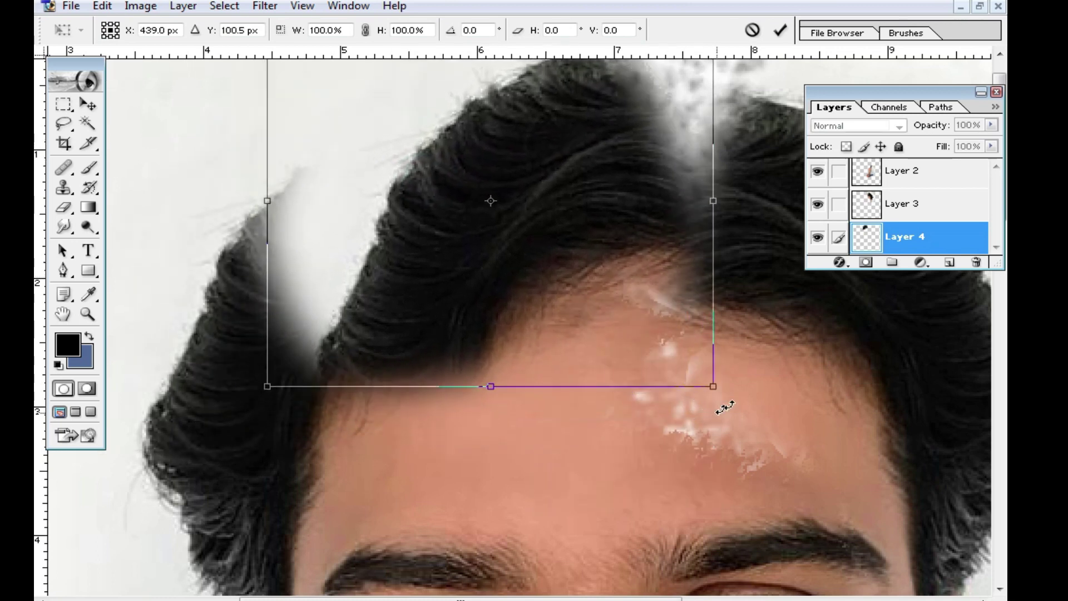
drag(723, 408, 596, 456)
double_click(503, 255)
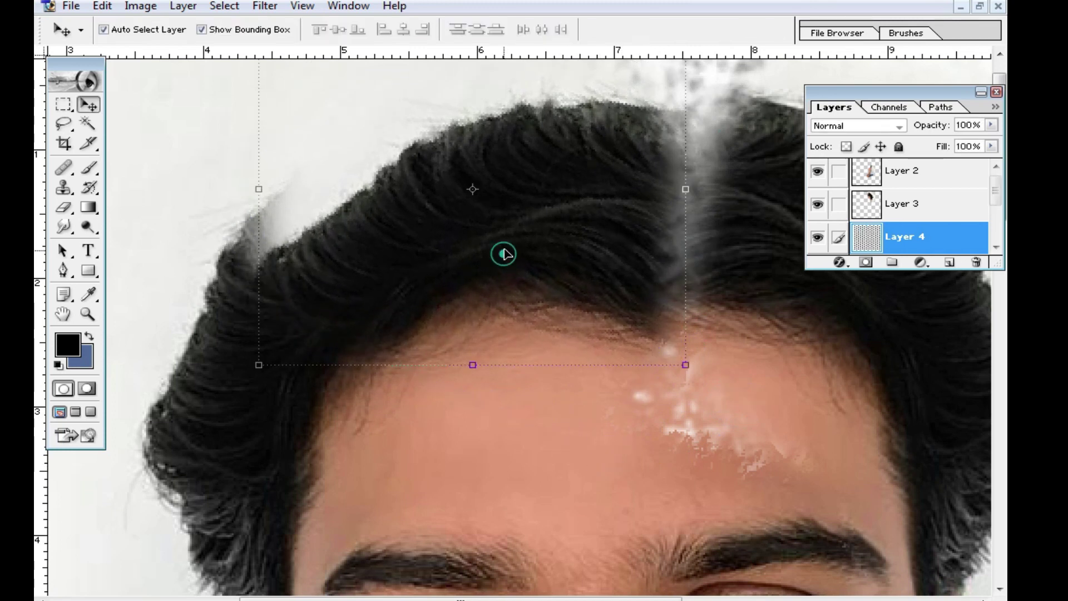
Step: Reposition and re-rotate the hair patch over the parting, then lower it onto the hairline
drag(503, 254, 605, 219)
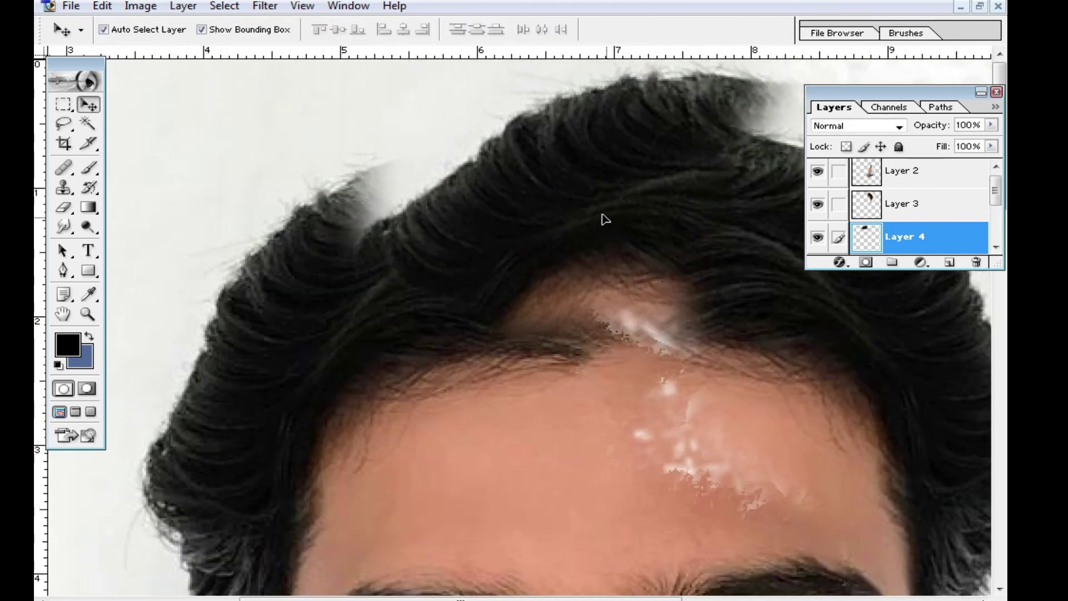
drag(605, 219, 553, 242)
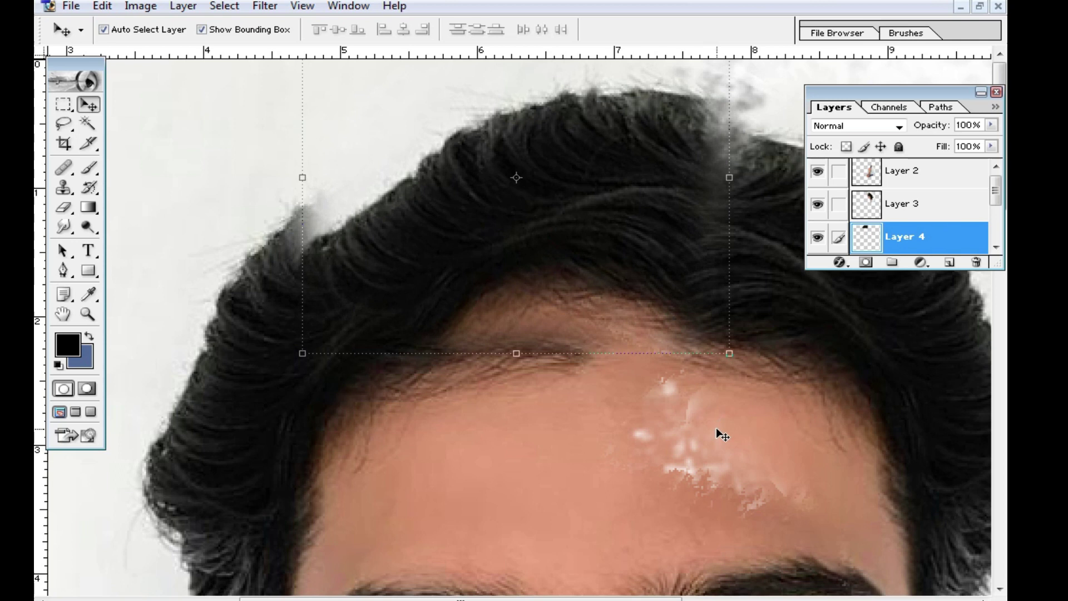
drag(744, 366, 688, 381)
double_click(603, 310)
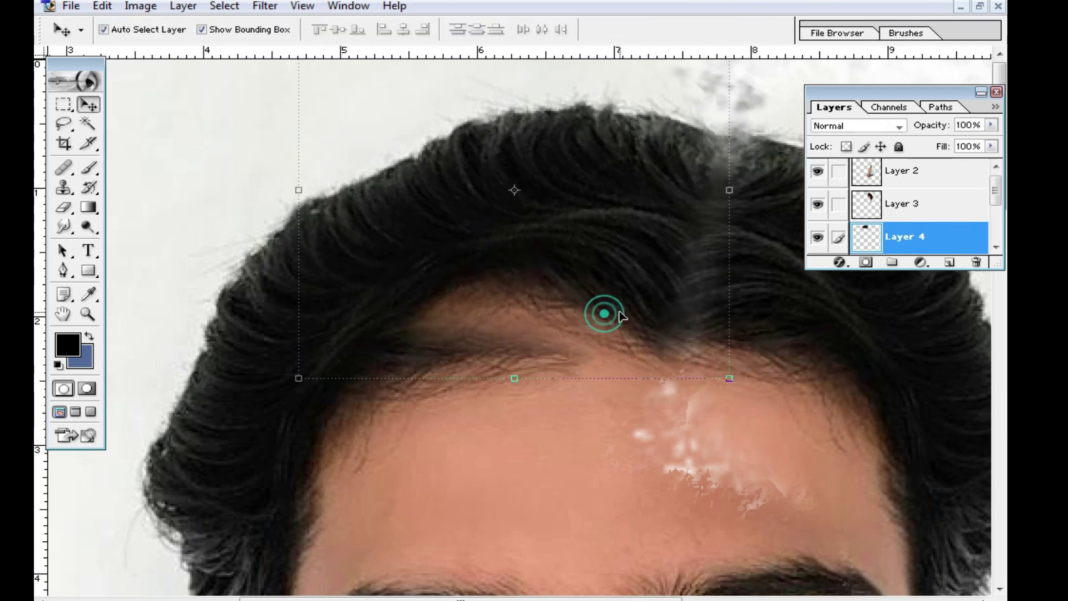
mouse_move(640, 291)
mouse_down()
mouse_move(653, 323)
mouse_move(642, 321)
mouse_up()
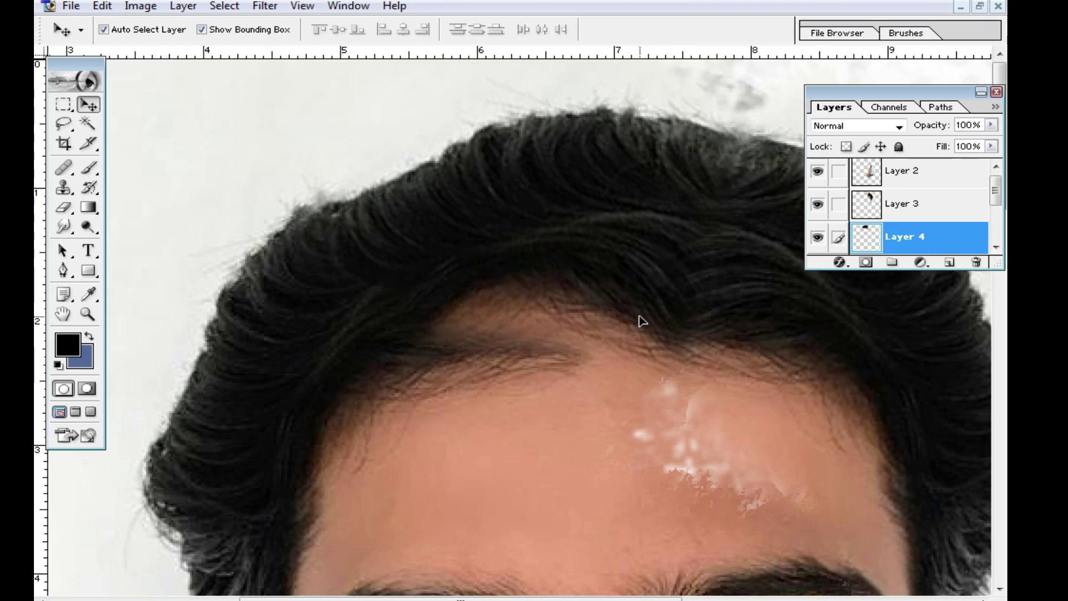
ctrl+alt+click(503, 257)
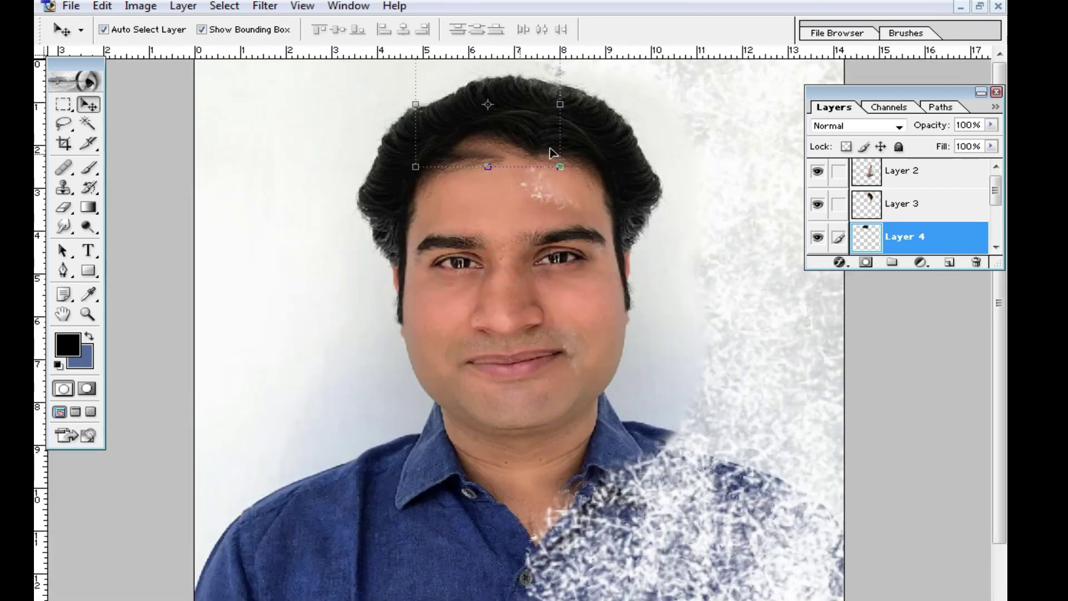
alt+click(503, 142)
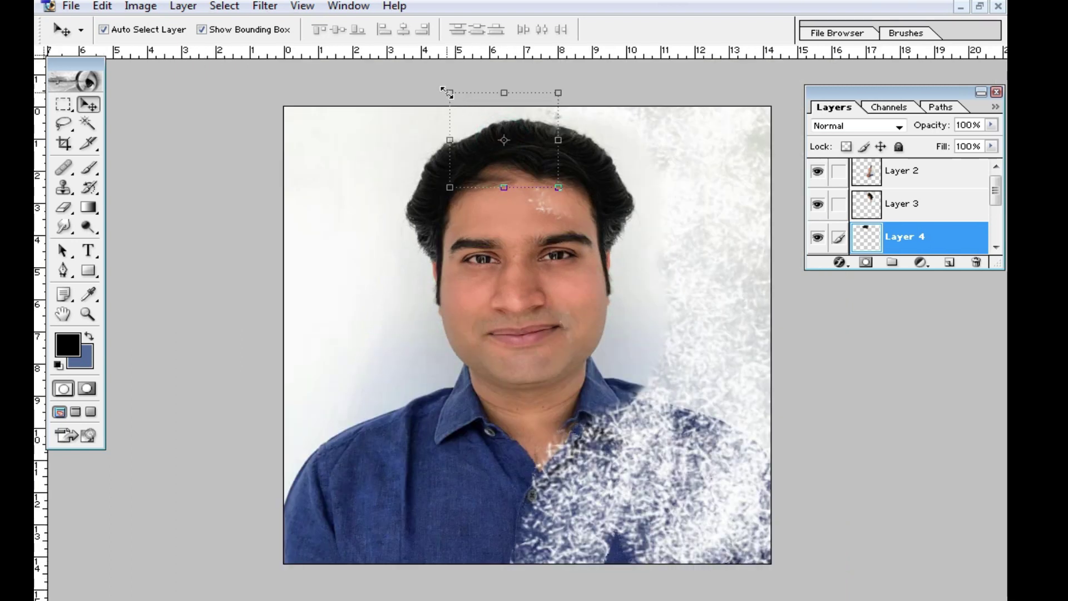
drag(449, 93, 446, 84)
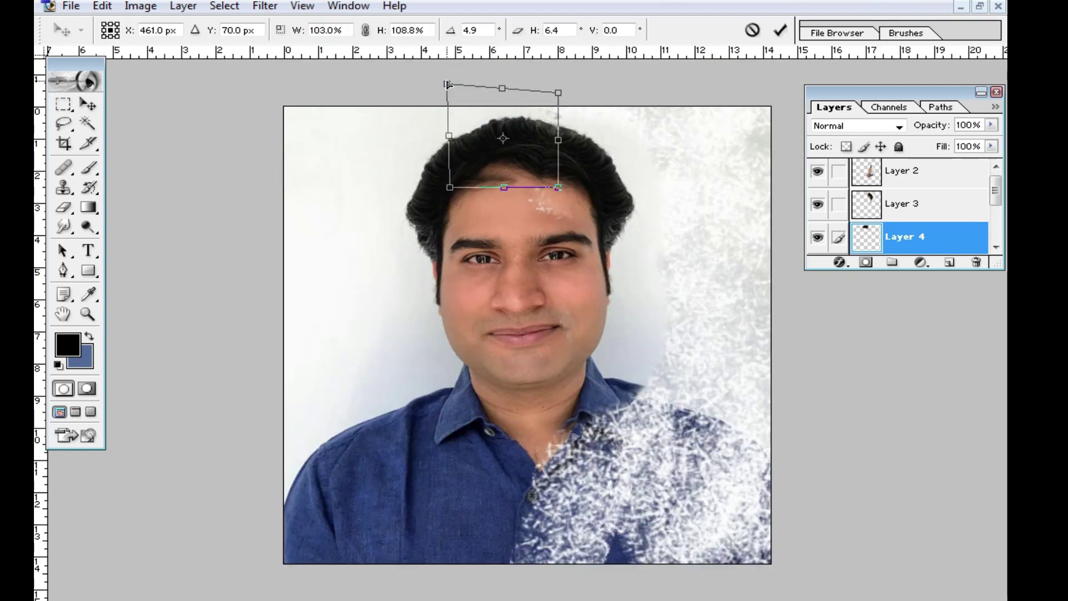
key(Escape)
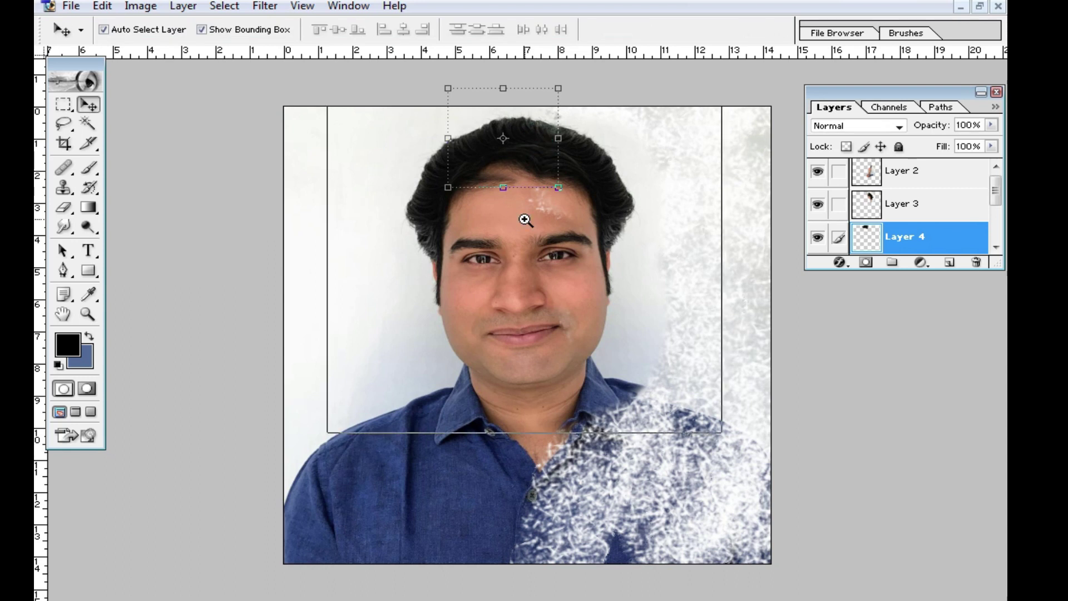
ctrl+click(525, 221)
ctrl+click(528, 254)
ctrl+click(496, 181)
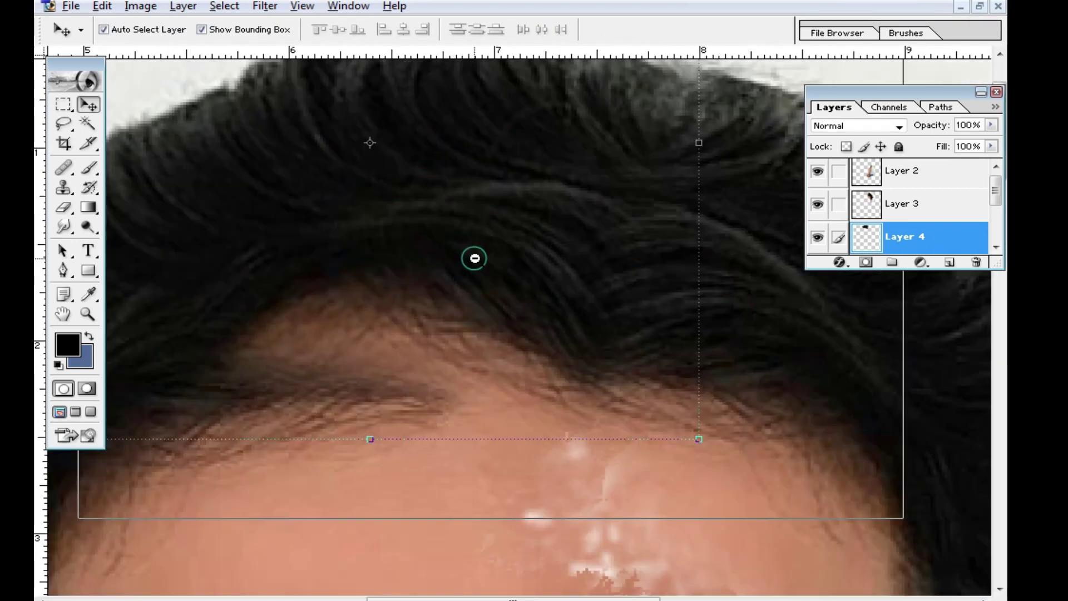
ctrl+alt+click(474, 258)
click(576, 246)
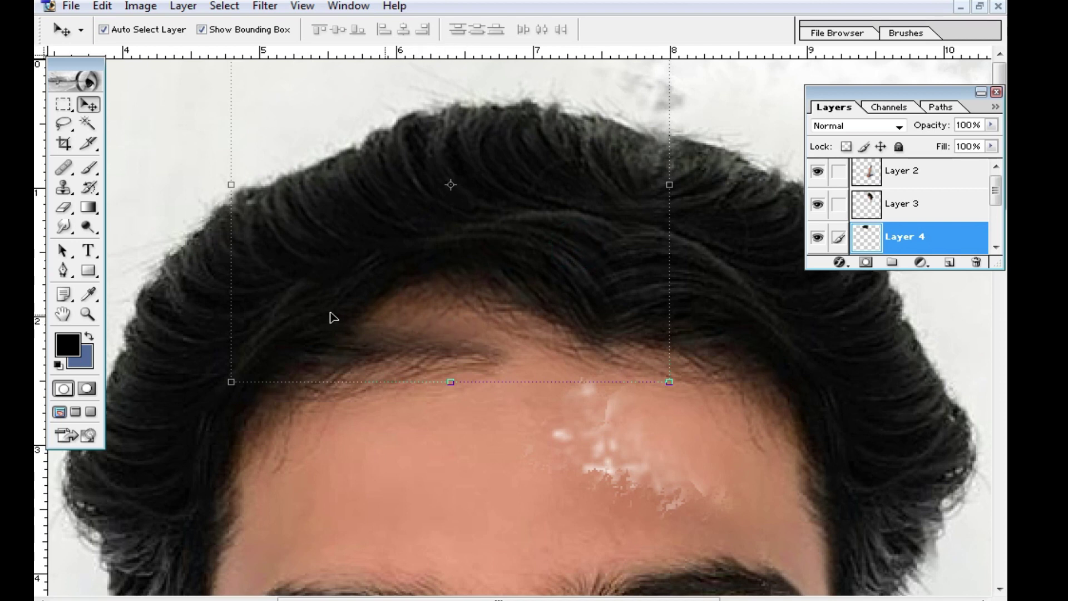
click(64, 209)
Step: Erase part of the Layer 4 hair patch with a 48 px eraser, zoom out, and select Layer 2
right_click(534, 300)
click(593, 328)
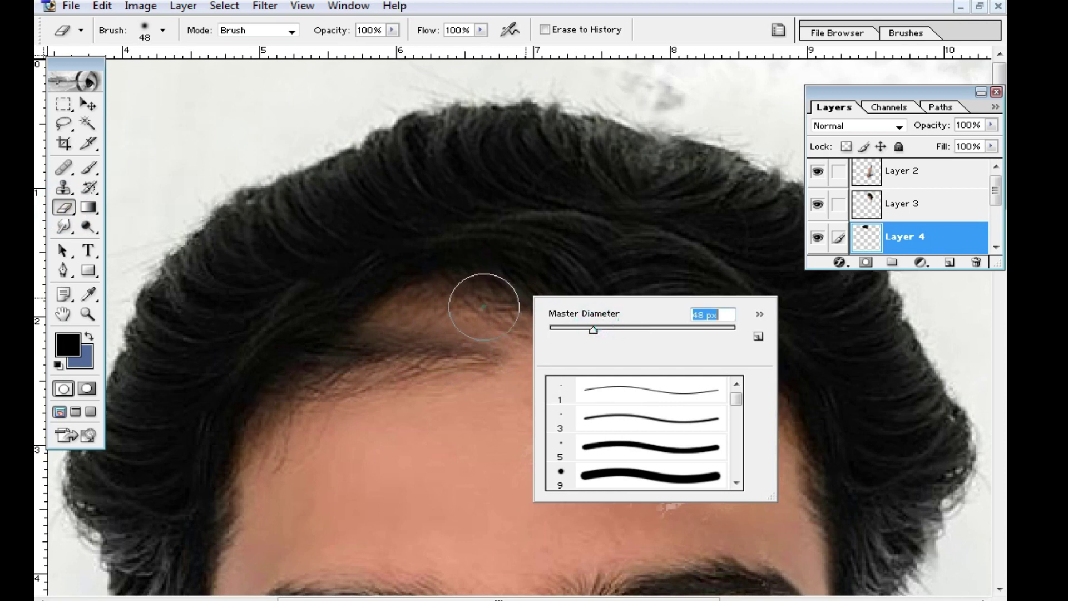
drag(461, 250, 527, 322)
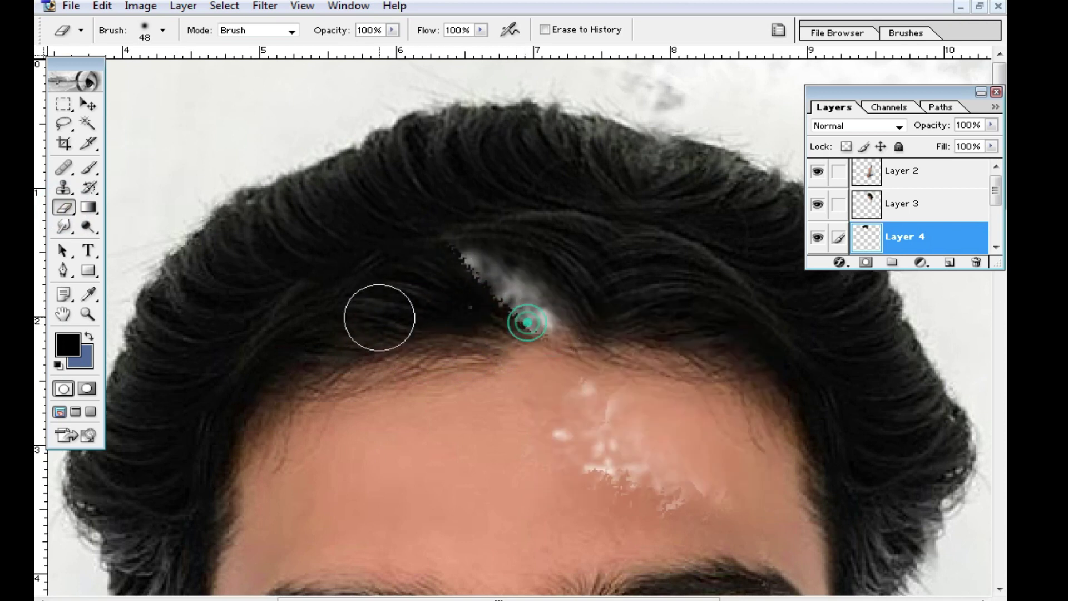
click(415, 303)
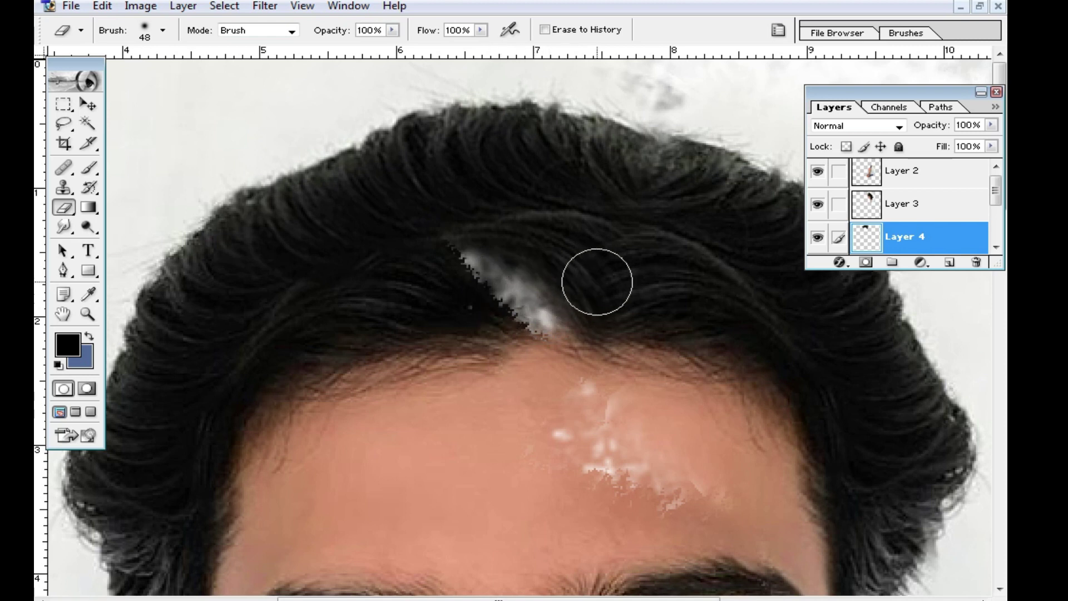
ctrl+alt+click(614, 353)
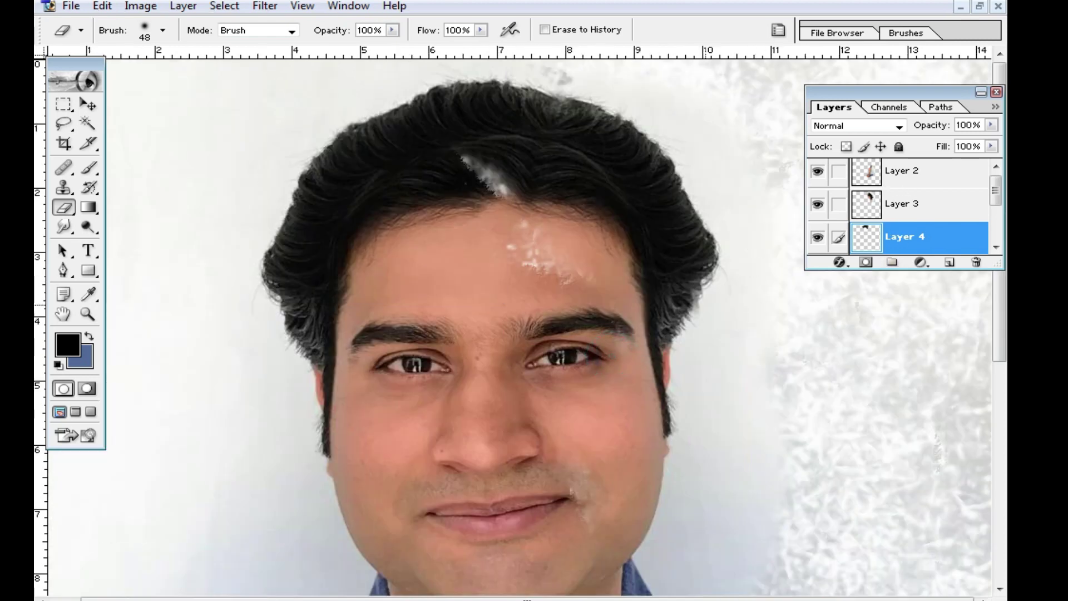
drag(916, 181, 891, 213)
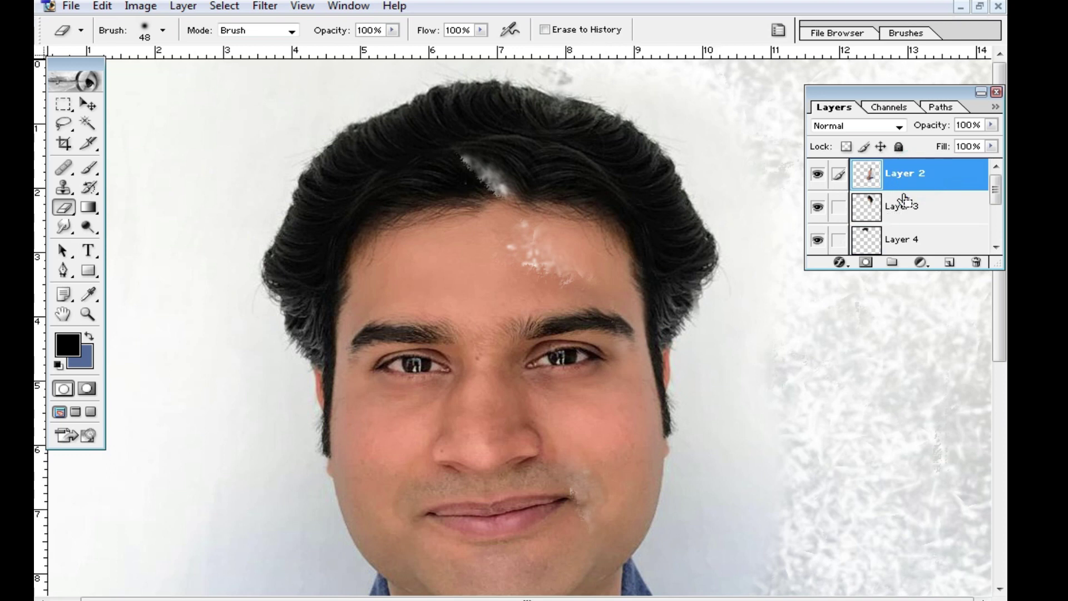
Step: Merge the hair patch layers down into Layer 1 and zoom in on the hairline
drag(904, 200, 904, 200)
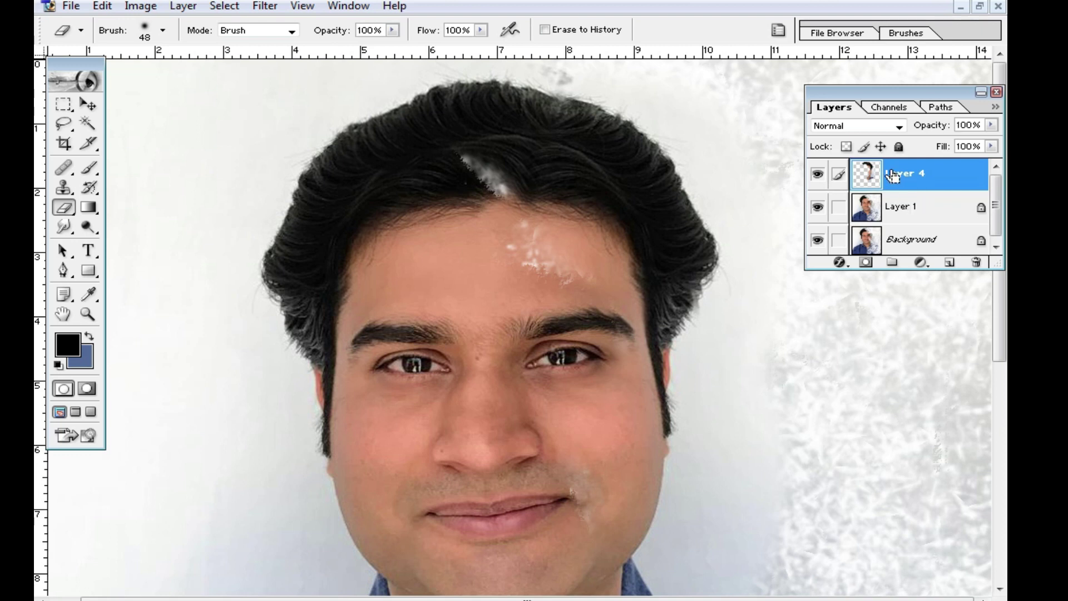
key(ctrl+e)
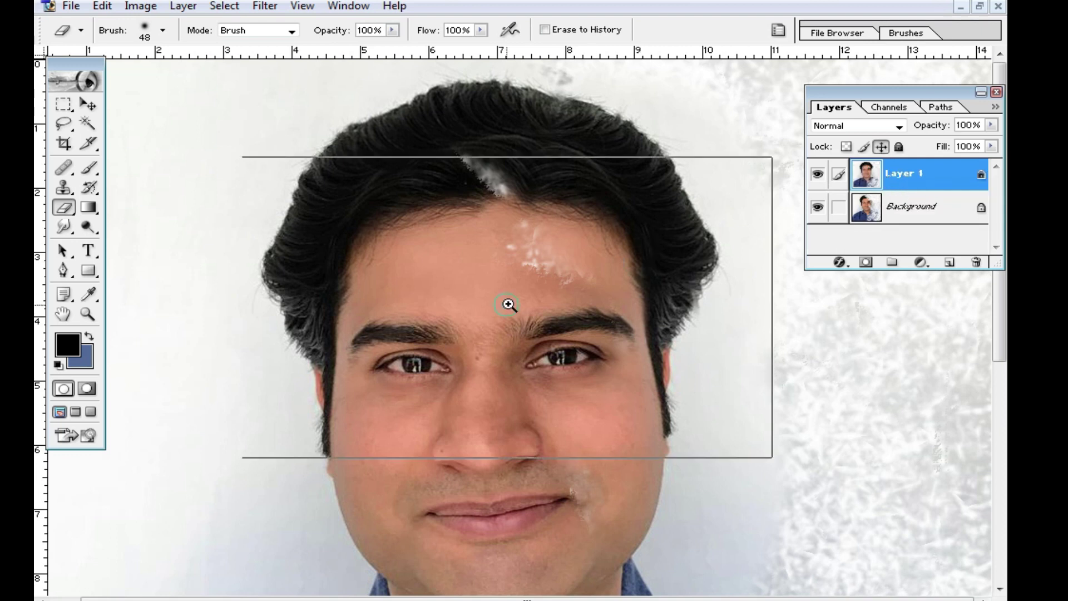
drag(242, 157, 768, 453)
scroll(500, 167, up, 3)
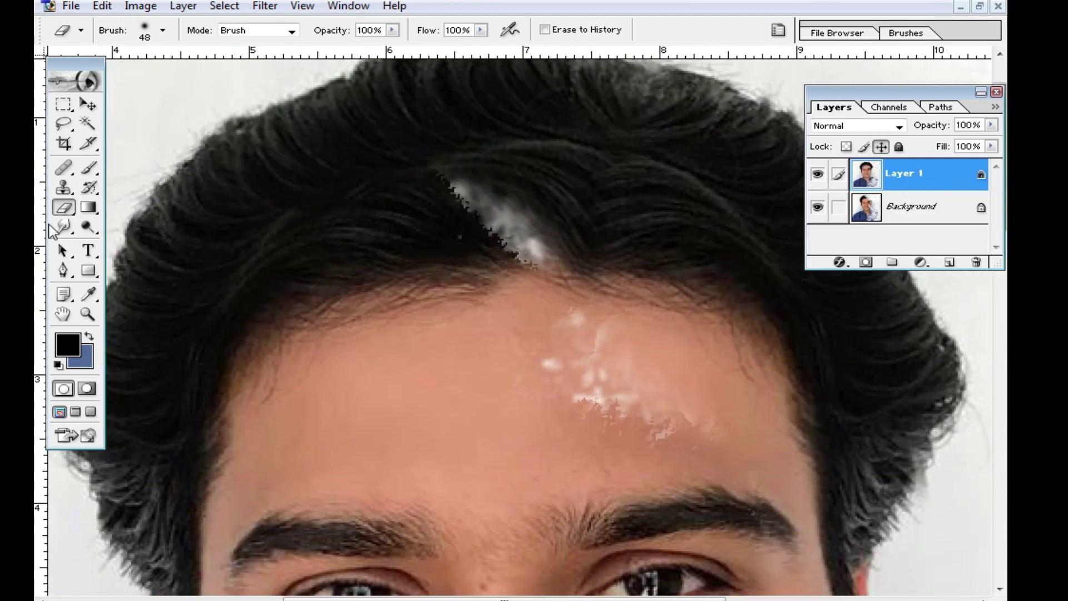
Step: Clone dark hair over the white streak at the parting with the Clone Stamp
click(64, 189)
alt+click(429, 207)
mouse_move(453, 200)
mouse_down()
mouse_move(549, 236)
mouse_move(545, 256)
mouse_move(513, 230)
mouse_move(460, 231)
mouse_up()
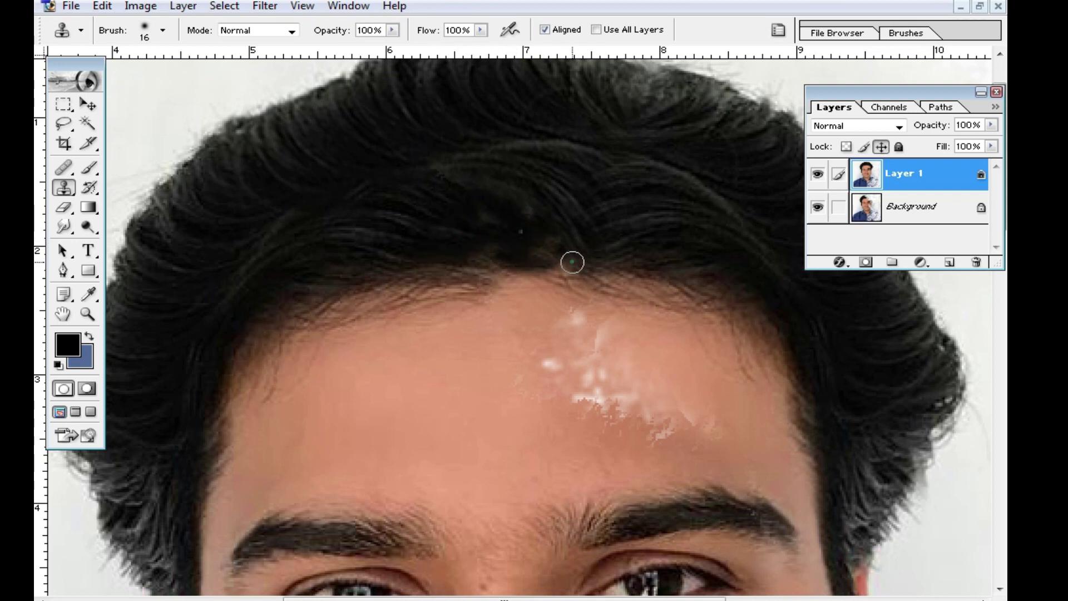
Step: Clone over the ragged hairline edge above the forehead to even it out
ctrl+click(589, 334)
drag(564, 330, 614, 343)
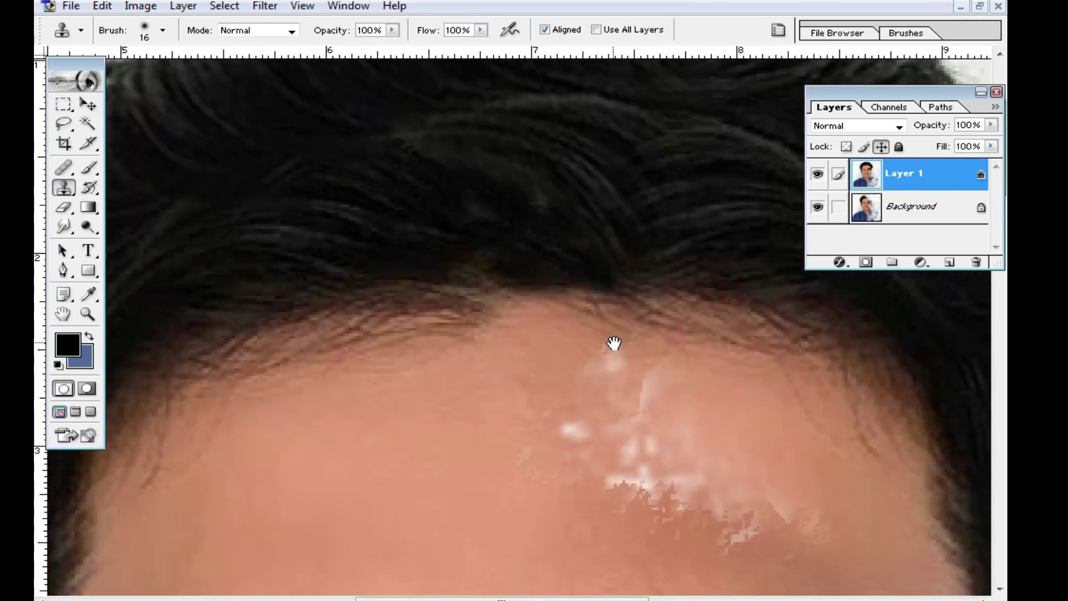
drag(762, 332, 484, 303)
alt+click(751, 324)
drag(587, 311, 488, 317)
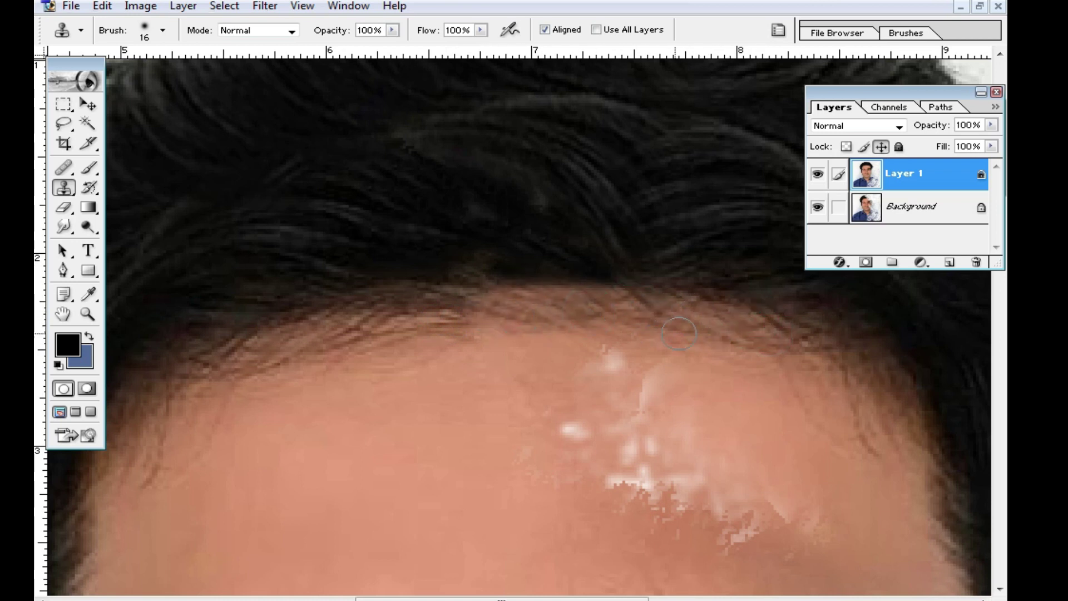
key(ctrl+minus)
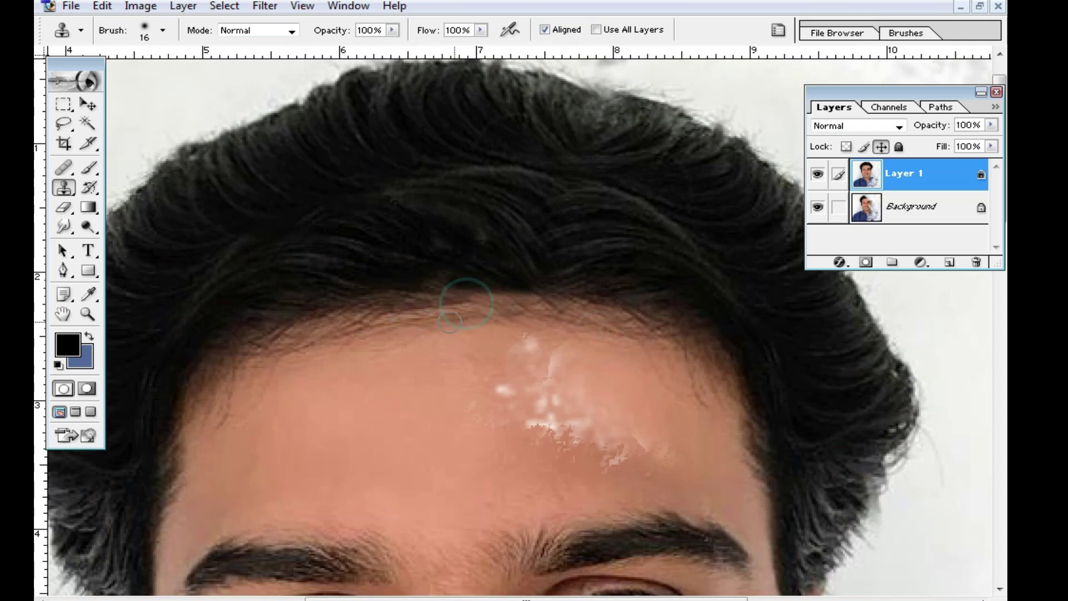
drag(610, 455, 574, 288)
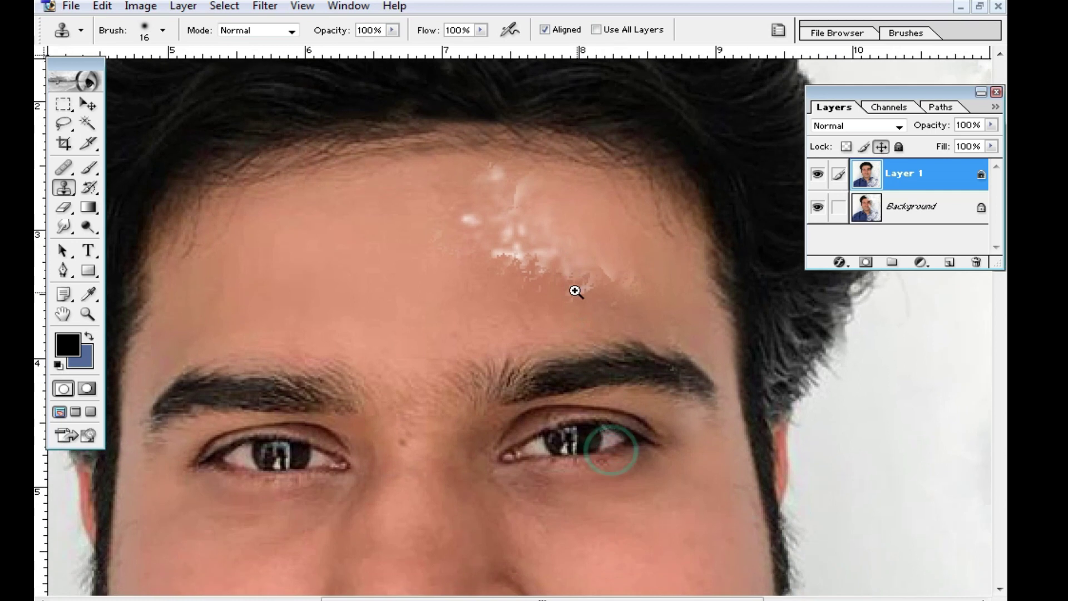
key(ctrl+plus)
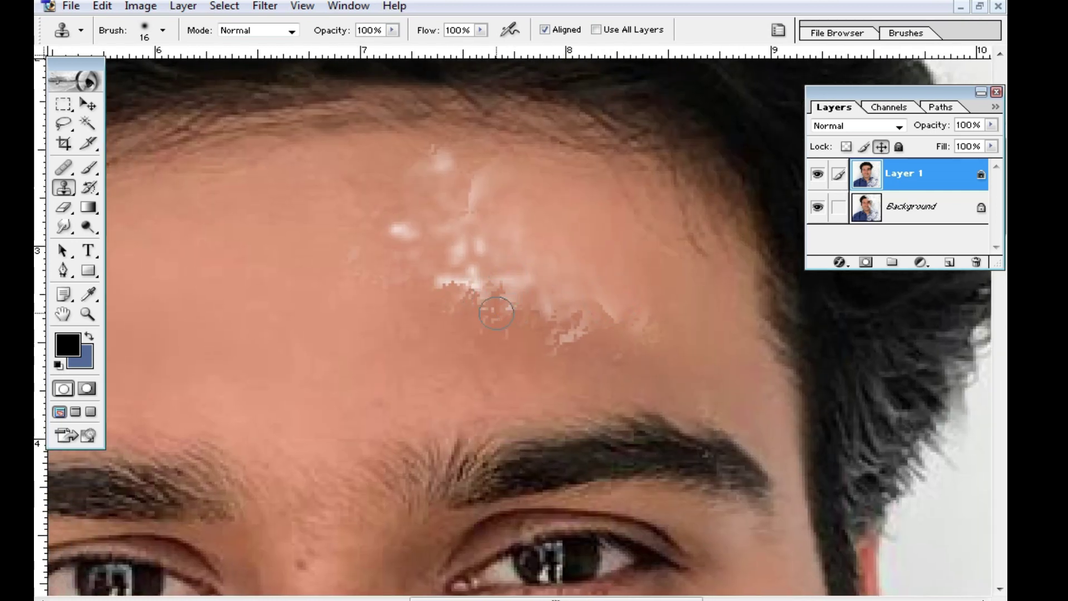
Step: Switch to the Healing Brush and set its diameter to 23 px
click(64, 169)
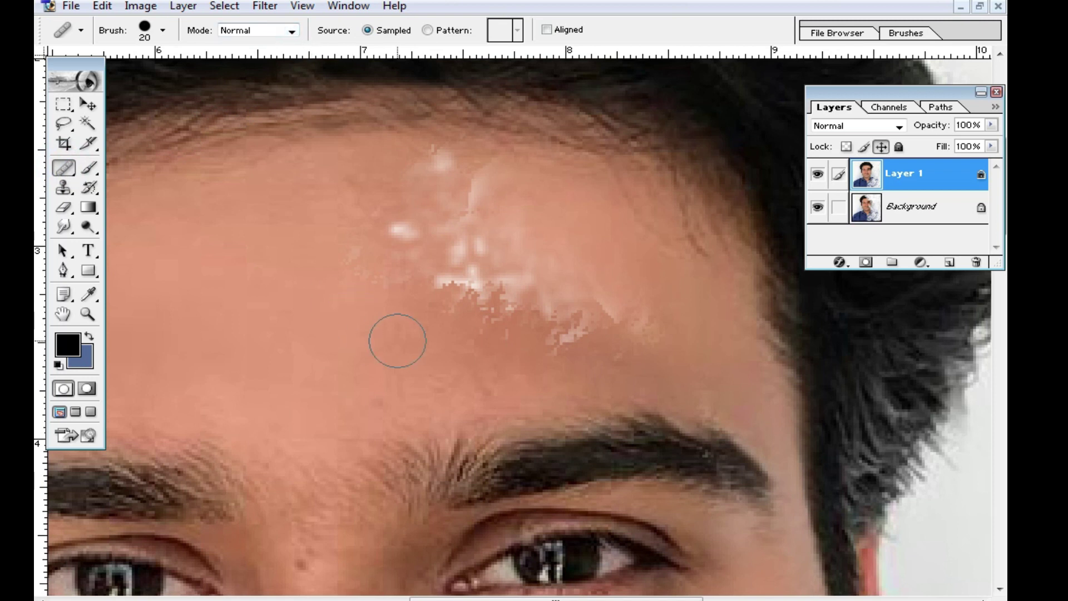
right_click(396, 322)
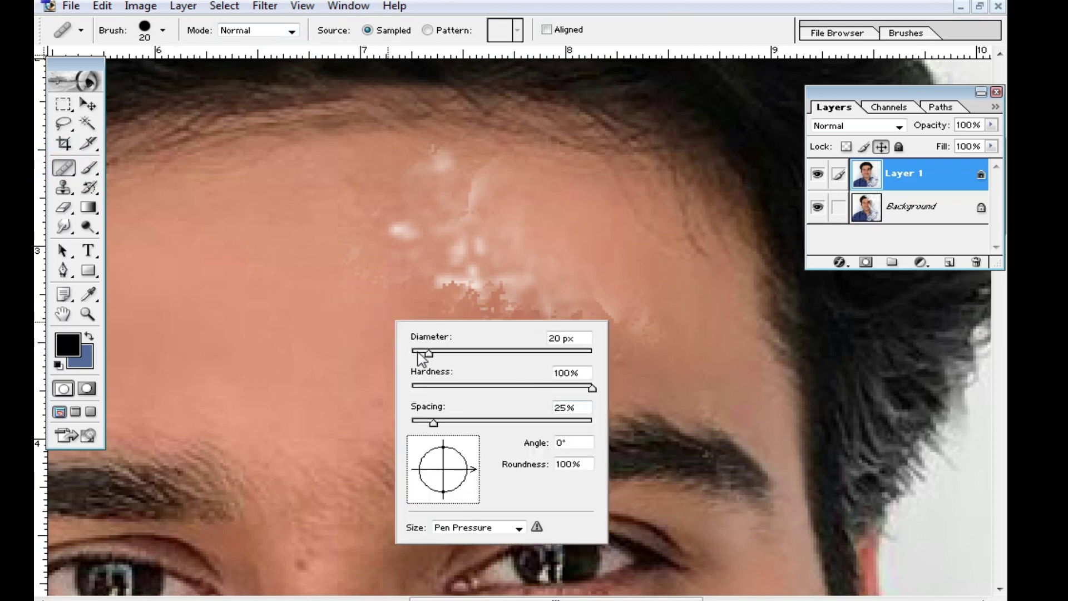
drag(432, 354, 433, 354)
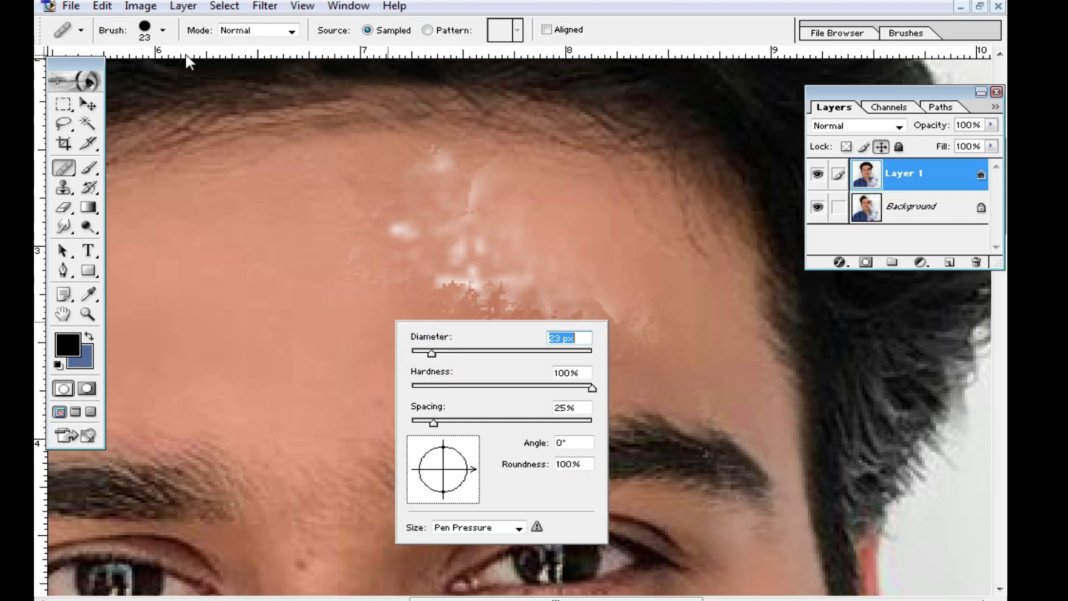
click(163, 30)
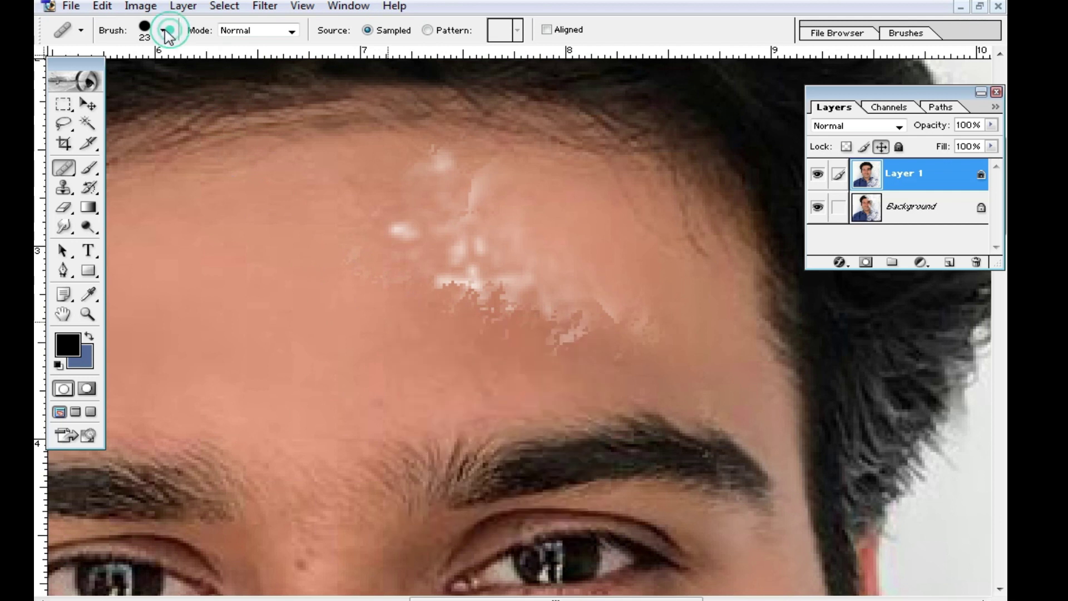
click(400, 288)
Step: Heal the pixelated patch and white blotches across the forehead into even skin
mouse_move(400, 287)
mouse_down()
mouse_move(608, 313)
mouse_move(477, 246)
mouse_move(398, 239)
mouse_move(394, 230)
mouse_move(445, 171)
mouse_up()
alt+click(390, 209)
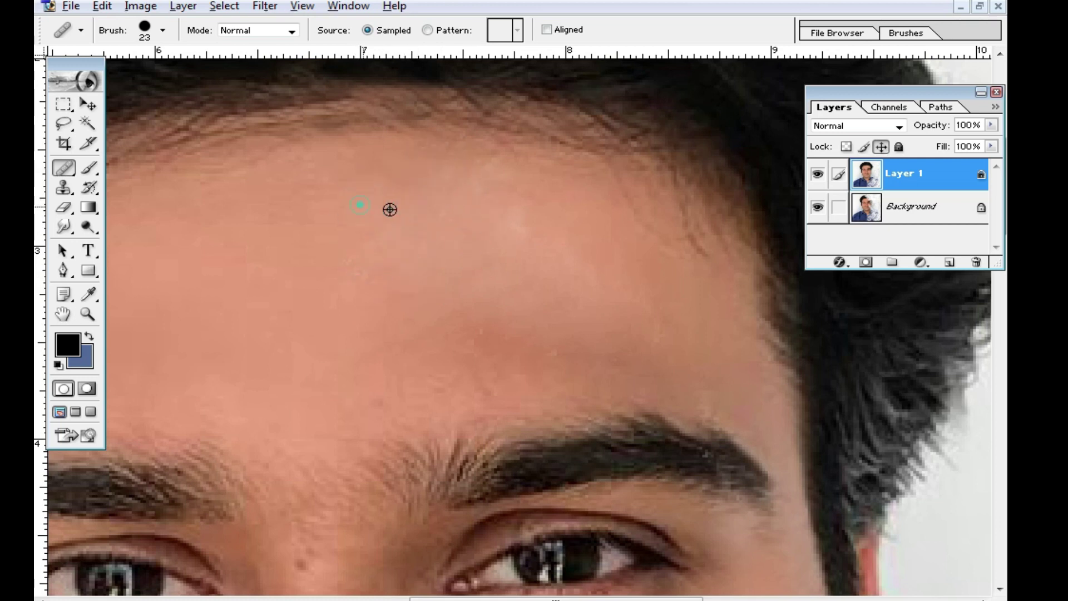
alt+click(453, 314)
mouse_move(478, 309)
mouse_down()
mouse_move(544, 335)
mouse_move(596, 322)
mouse_up()
alt+click(525, 322)
drag(495, 320, 632, 335)
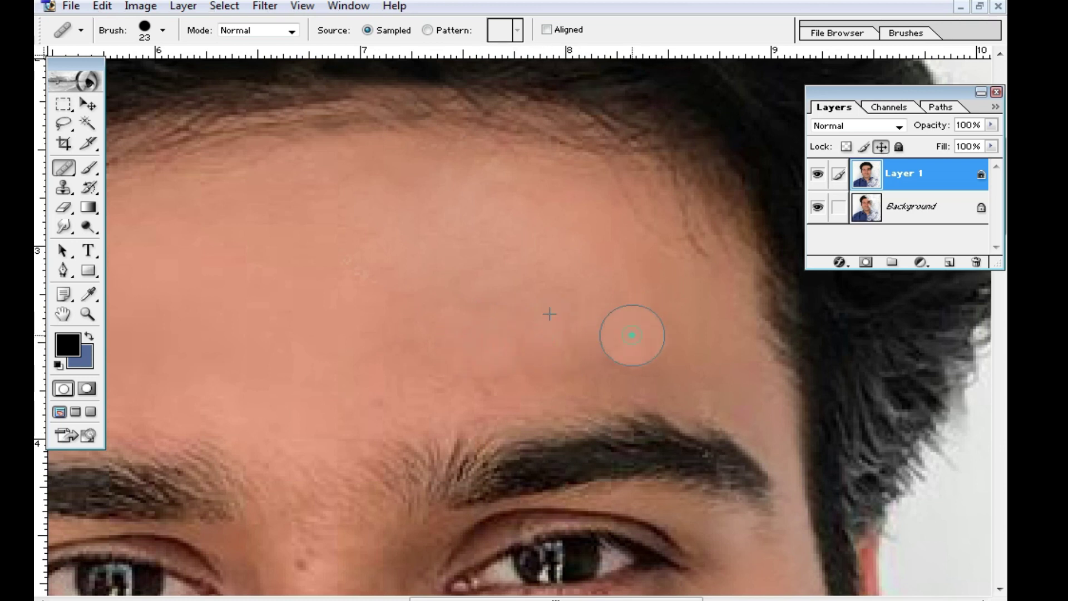
key(ctrl+minus)
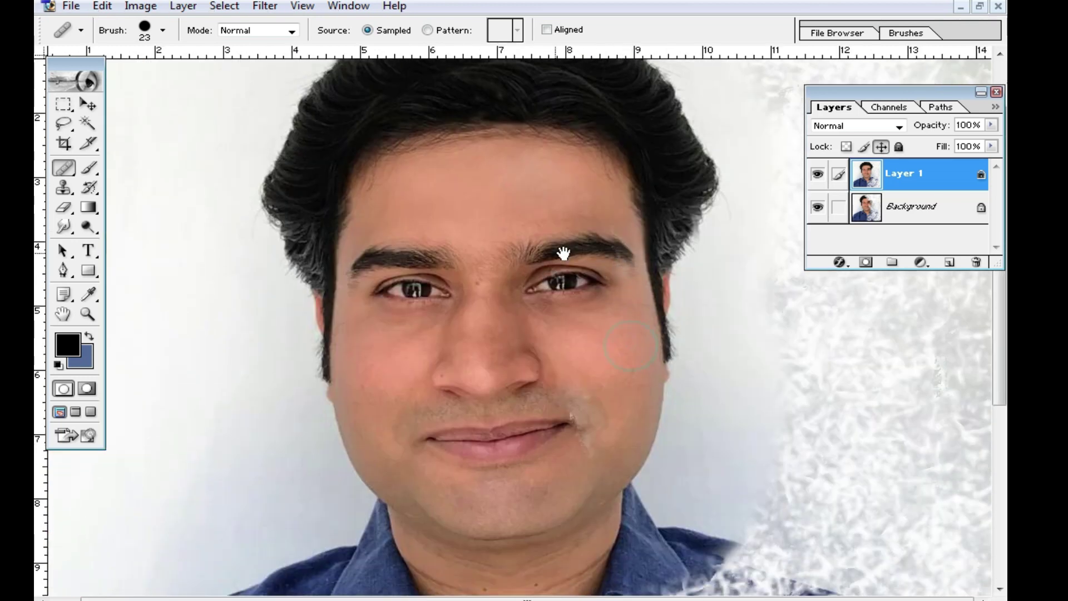
Step: Zoom on the right mouth corner and heal its white patch with a 14 px Healing Brush
ctrl+click(592, 394)
ctrl+click(558, 398)
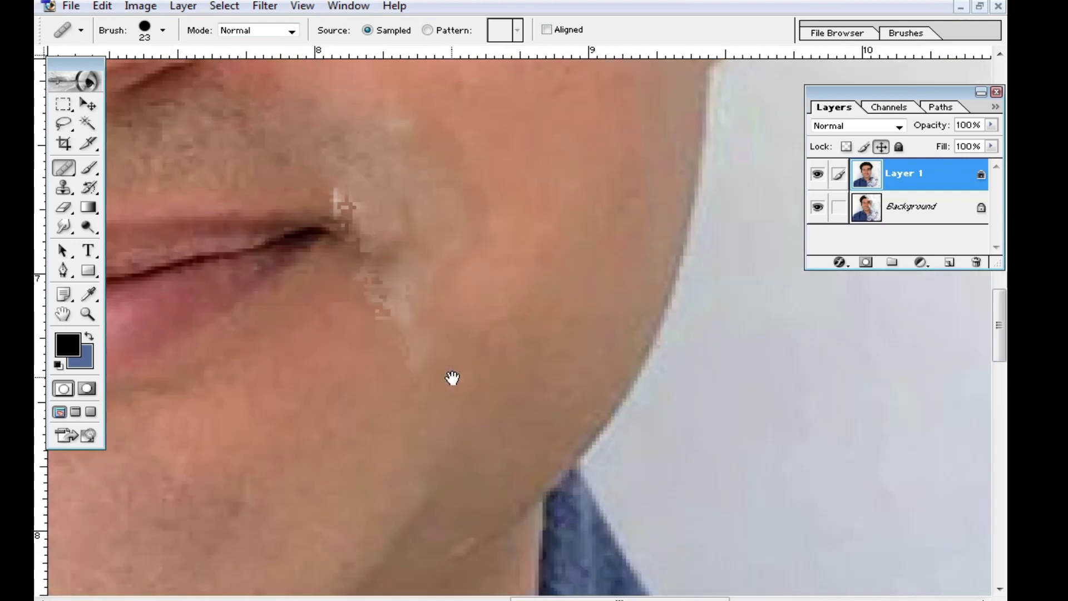
ctrl+click(450, 377)
right_click(553, 367)
key(Return)
alt+click(462, 358)
drag(490, 300, 514, 333)
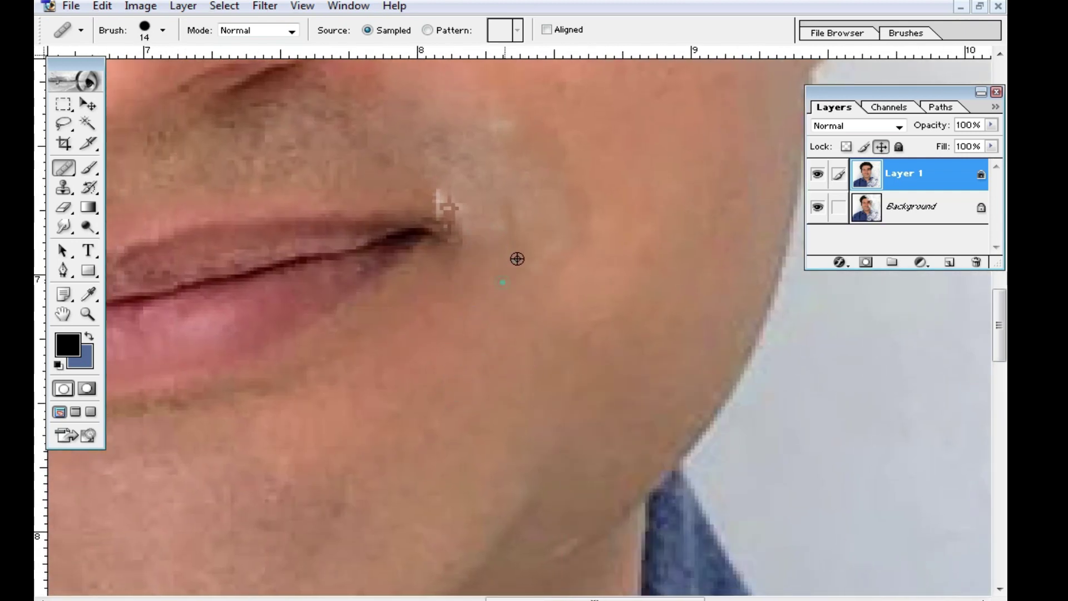
Step: Heal the remaining uneven cheek skin beside and right of the mouth corner
drag(455, 122, 501, 215)
drag(479, 290, 506, 311)
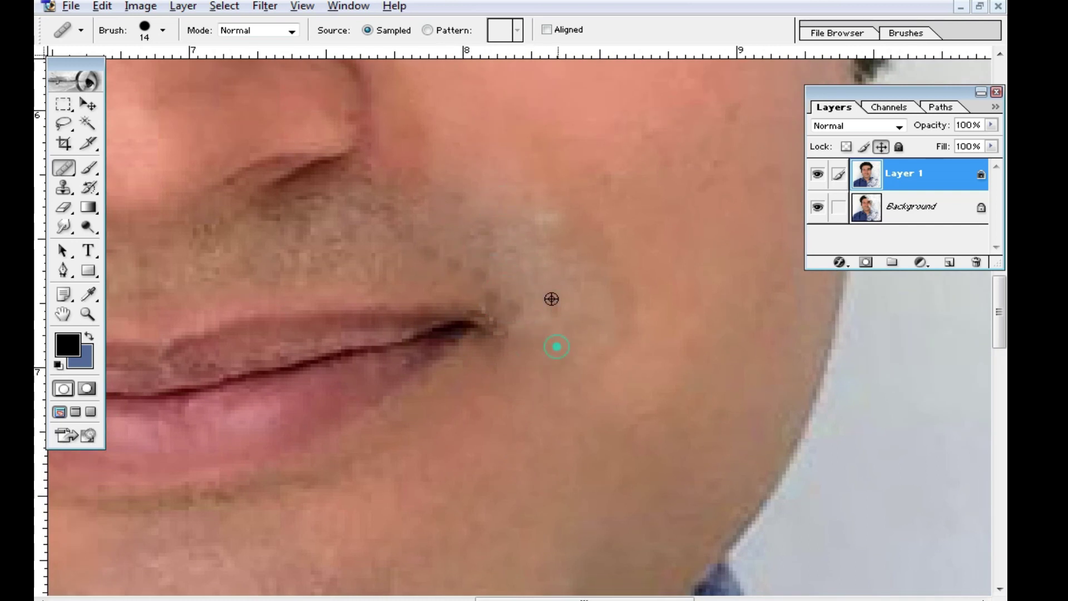
drag(554, 229, 548, 296)
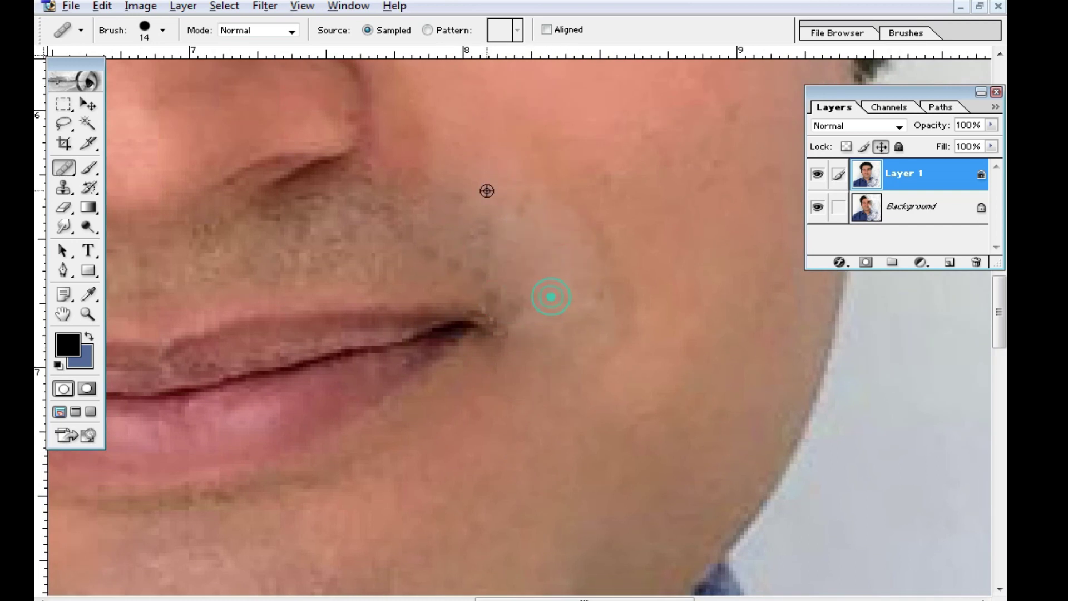
drag(515, 236, 616, 288)
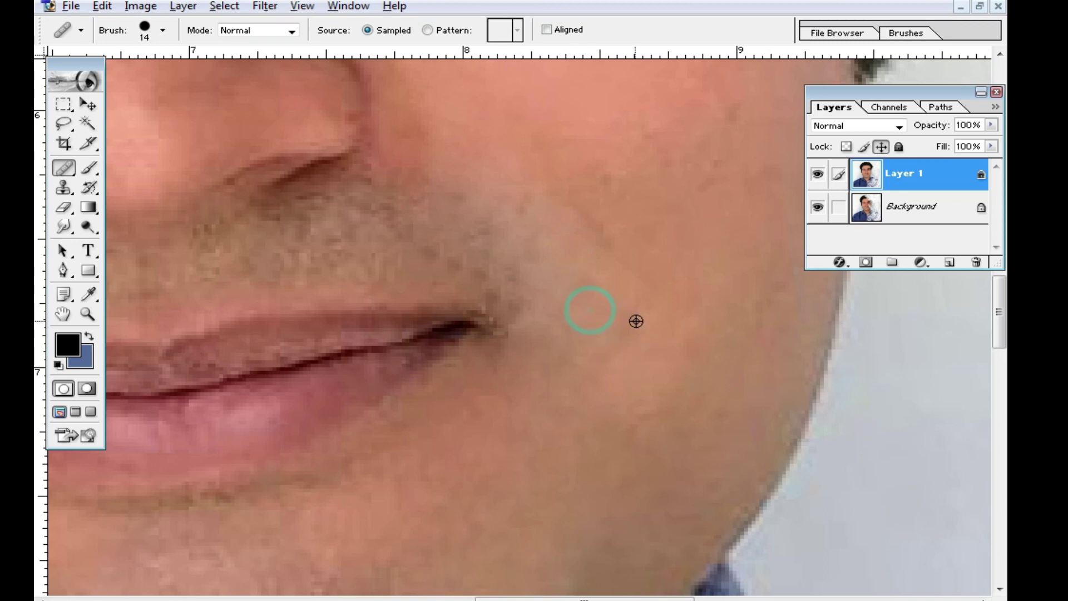
drag(600, 223, 615, 289)
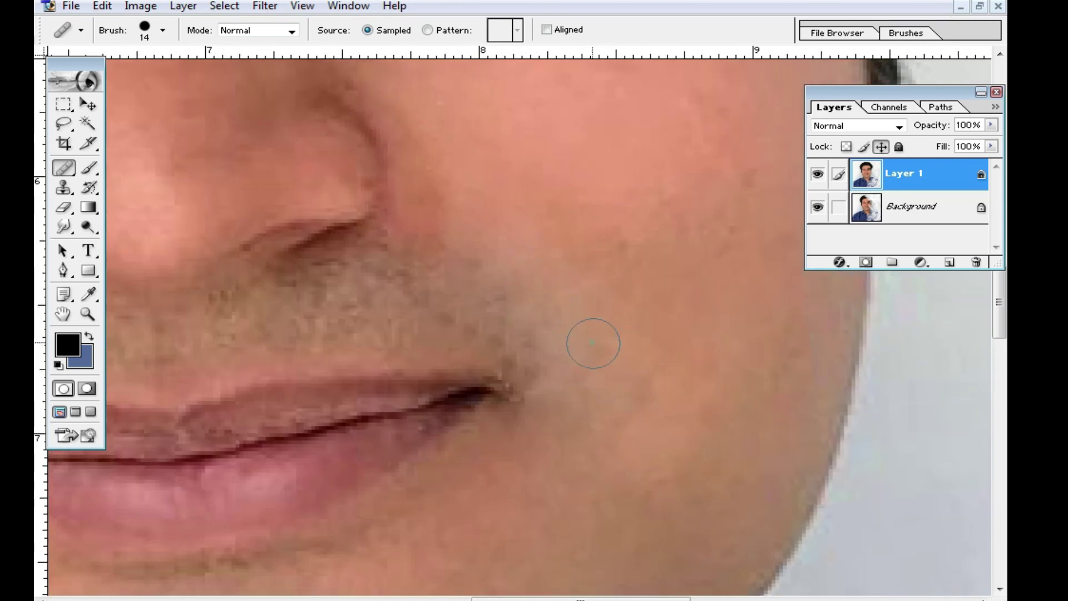
drag(689, 293, 670, 305)
mouse_move(637, 453)
mouse_down()
mouse_move(612, 367)
mouse_move(615, 486)
mouse_up()
drag(648, 412, 578, 372)
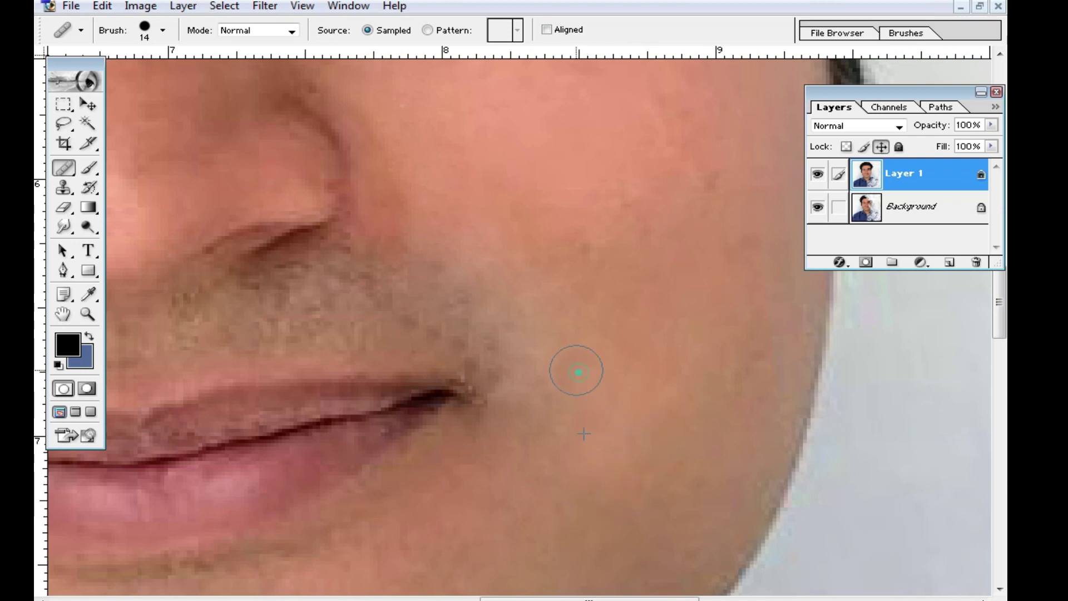
drag(503, 365, 493, 410)
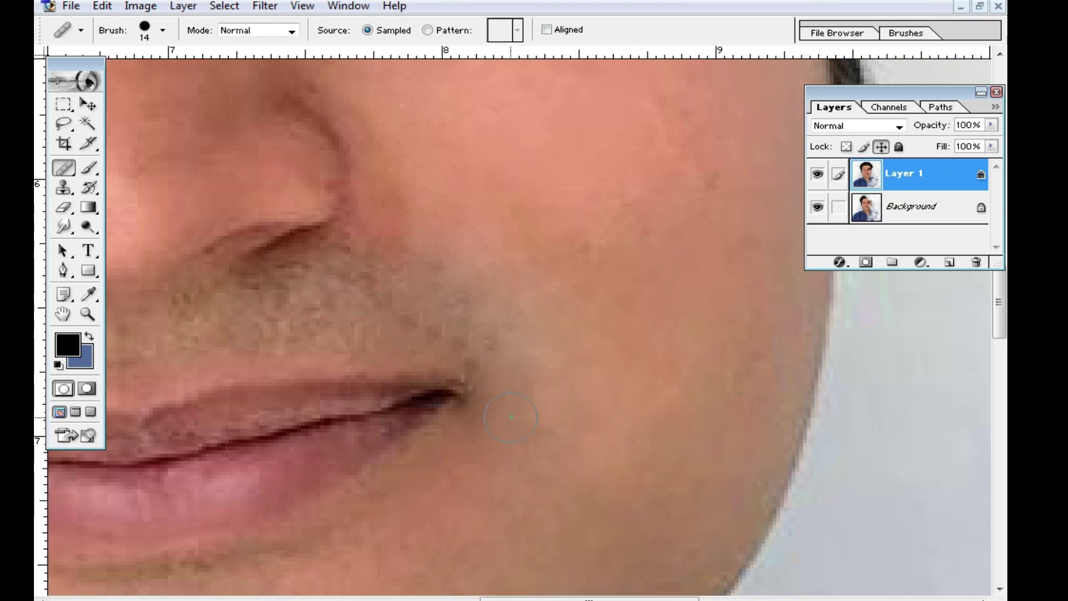
ctrl+alt+click(543, 317)
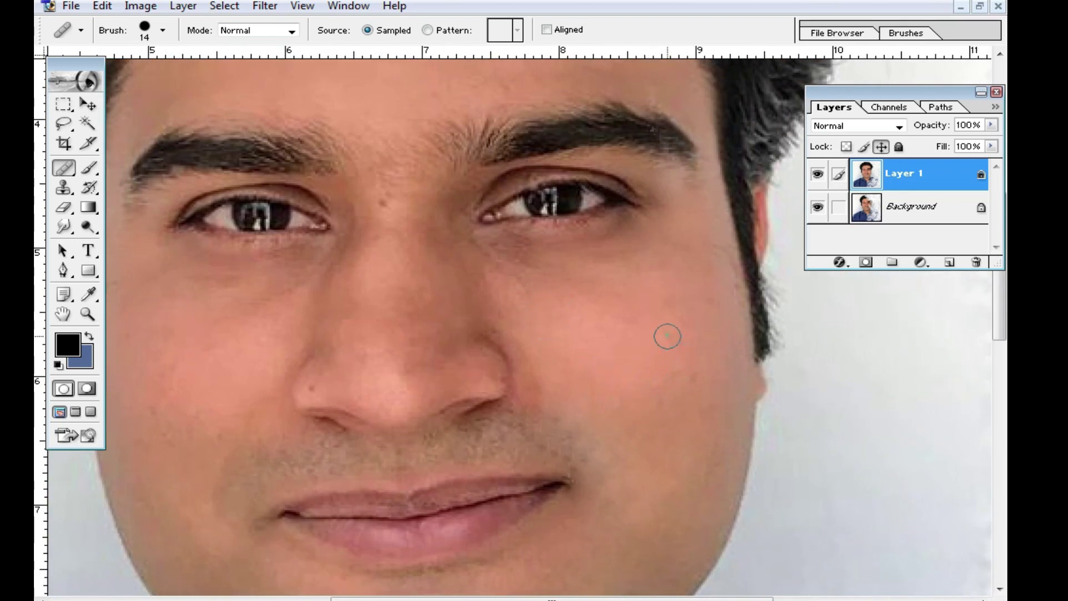
Step: Zoom out to head and shoulders and toggle Layer 1 off and on to compare
ctrl+alt+click(588, 374)
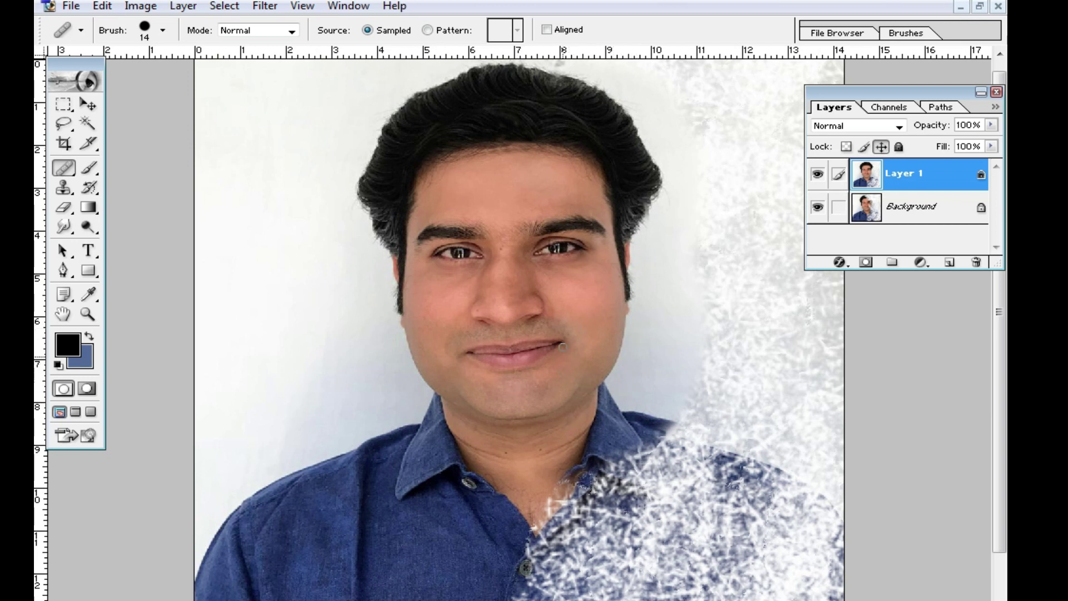
click(817, 174)
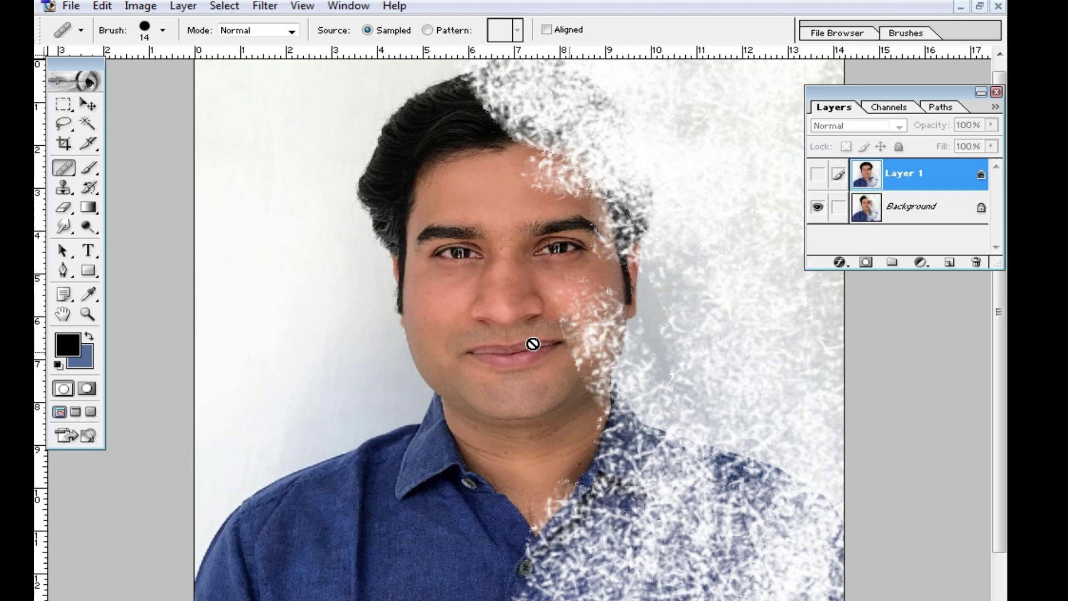
click(822, 177)
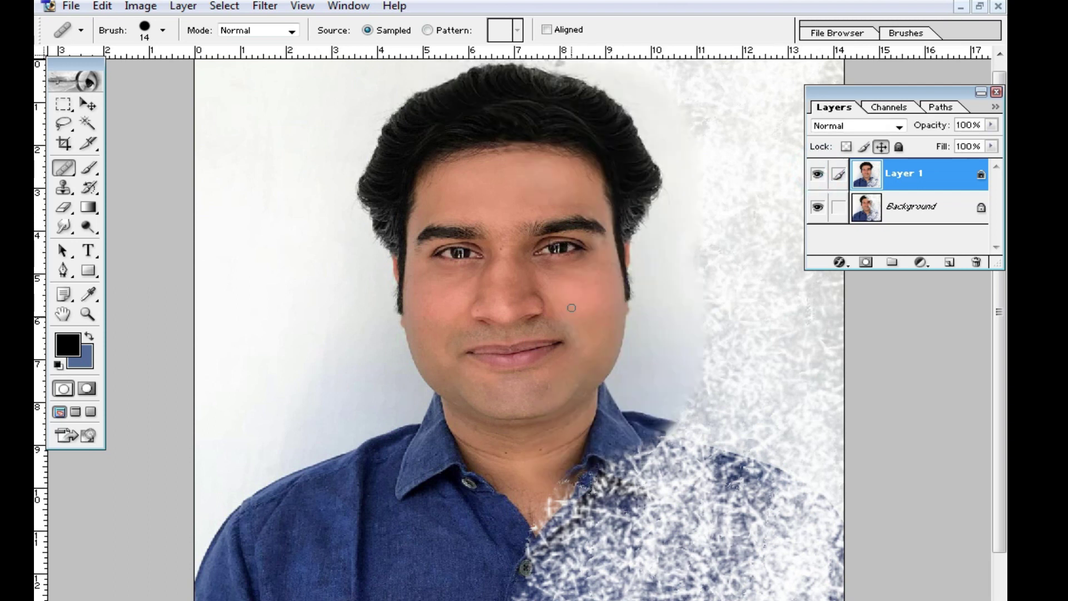
Step: Frame the chin, neck and shirt, then begin tracing the left shirt half with the Magnetic Lasso
ctrl+click(584, 401)
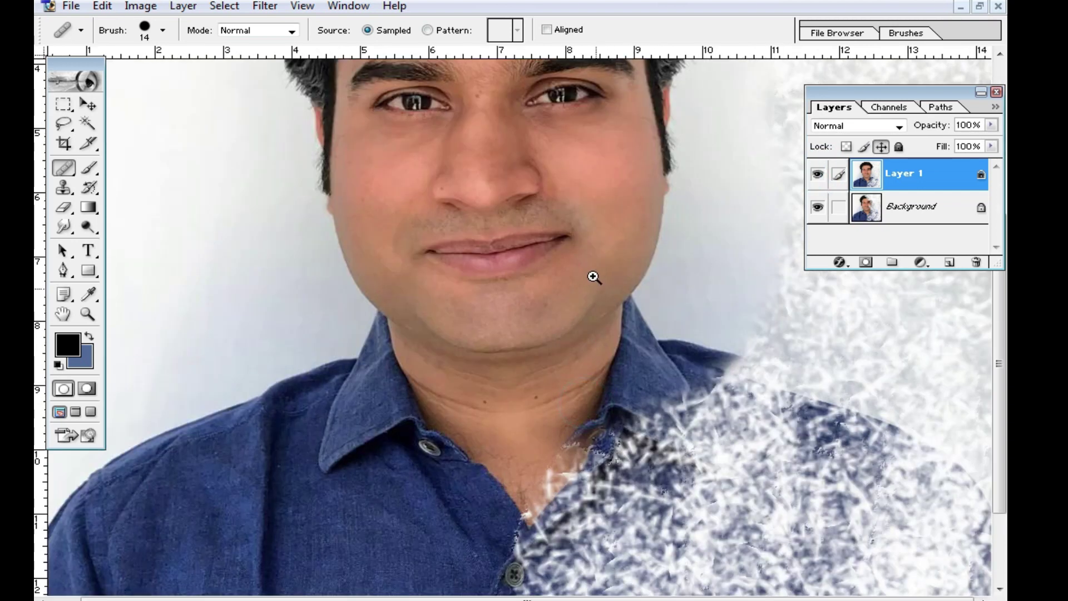
ctrl+click(594, 278)
ctrl+click(606, 218)
alt+click(572, 310)
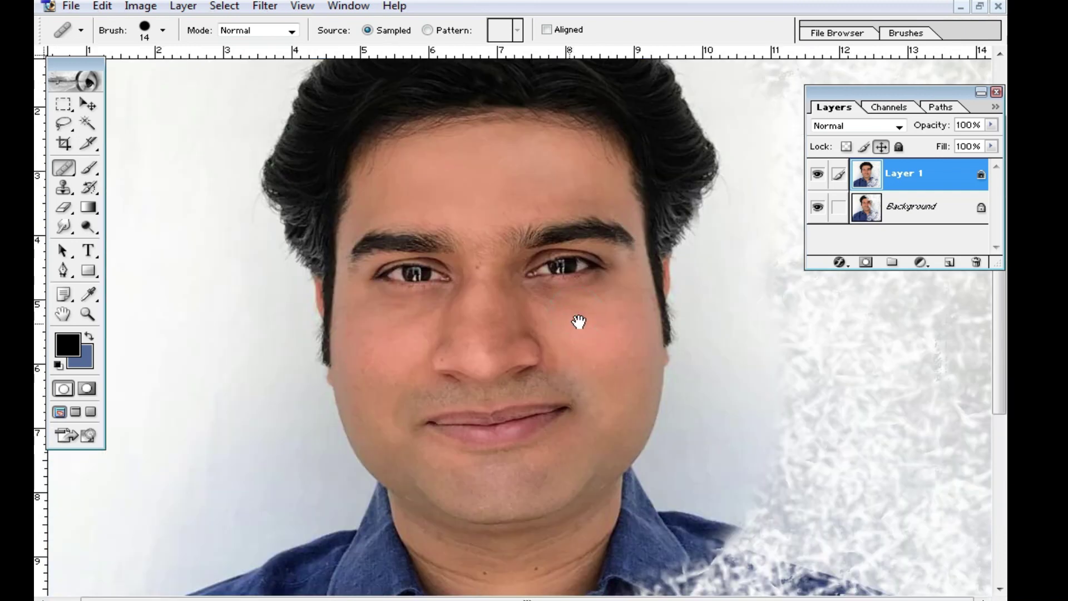
alt+click(596, 393)
drag(608, 381, 610, 334)
drag(566, 380, 591, 243)
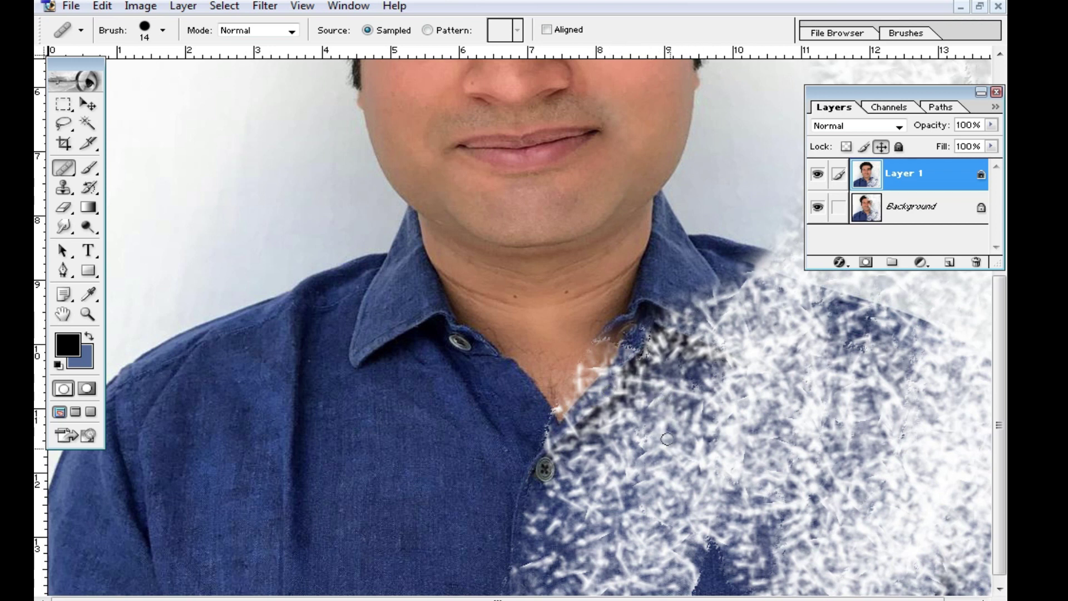
alt+click(562, 515)
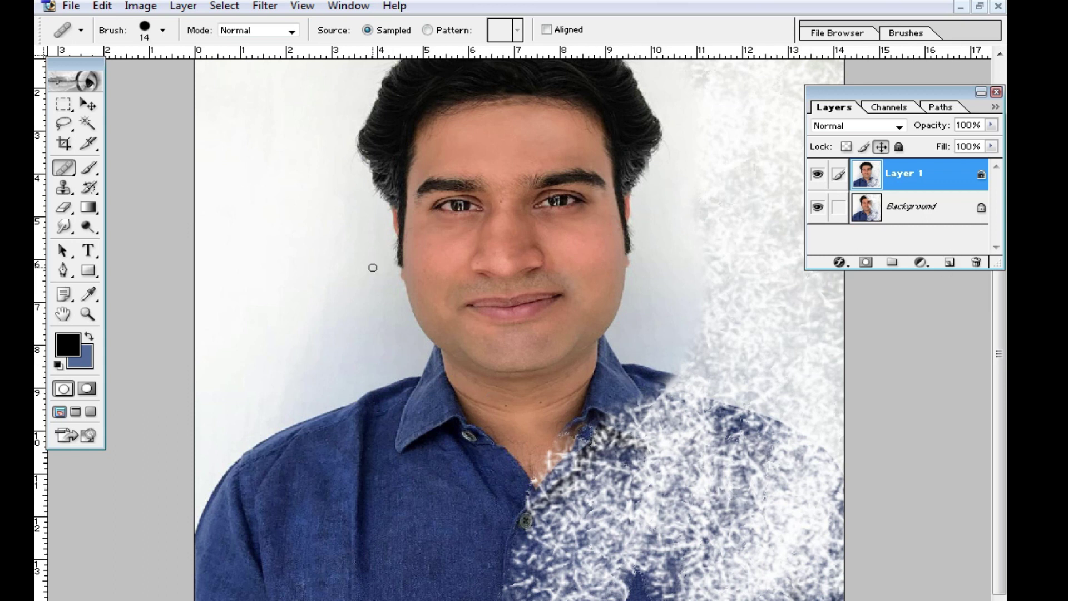
click(61, 126)
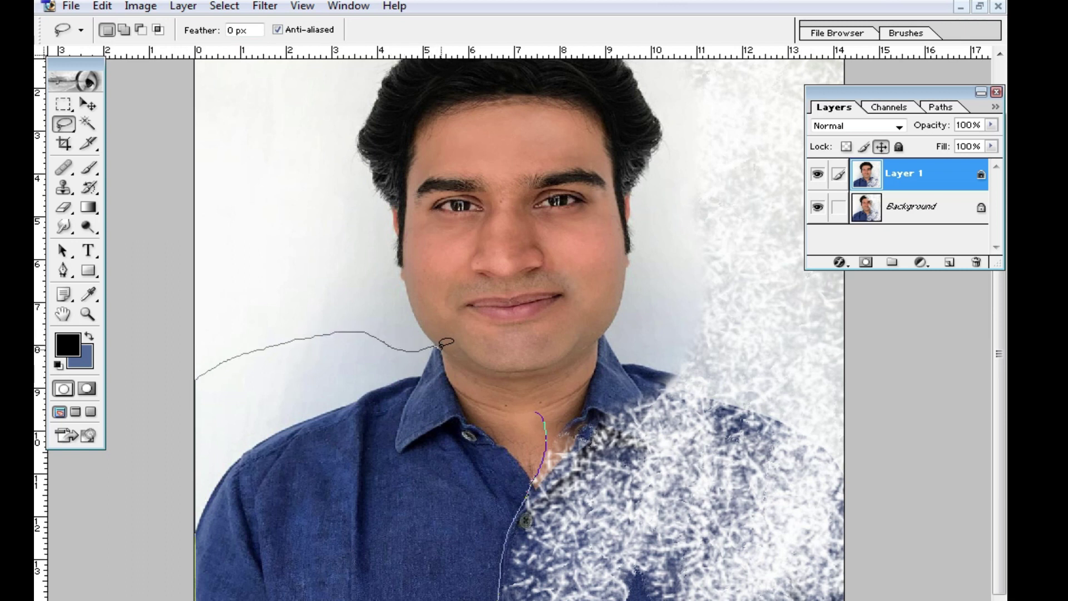
Step: Close the lasso around the left shirt, feather it 10 px and copy it to a new Layer 2
double_click(535, 409)
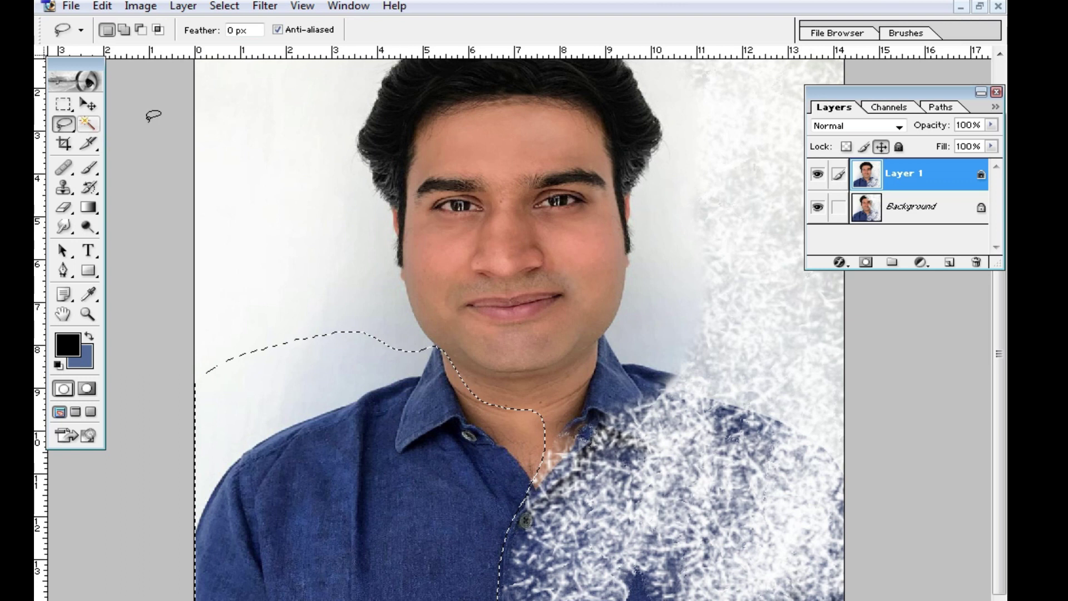
key(ctrl+alt+d)
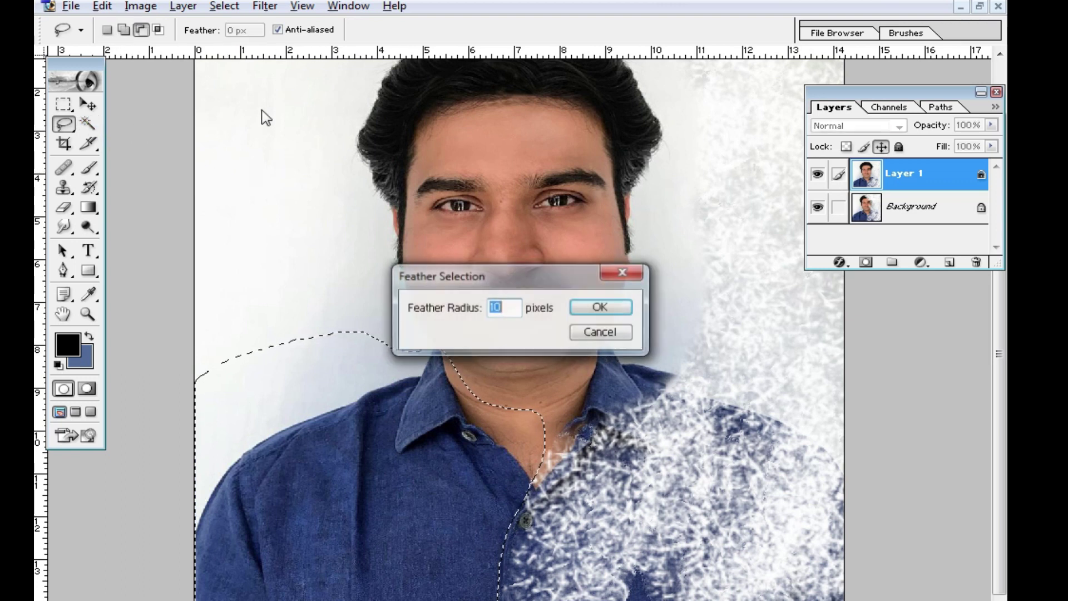
key(Return)
key(v)
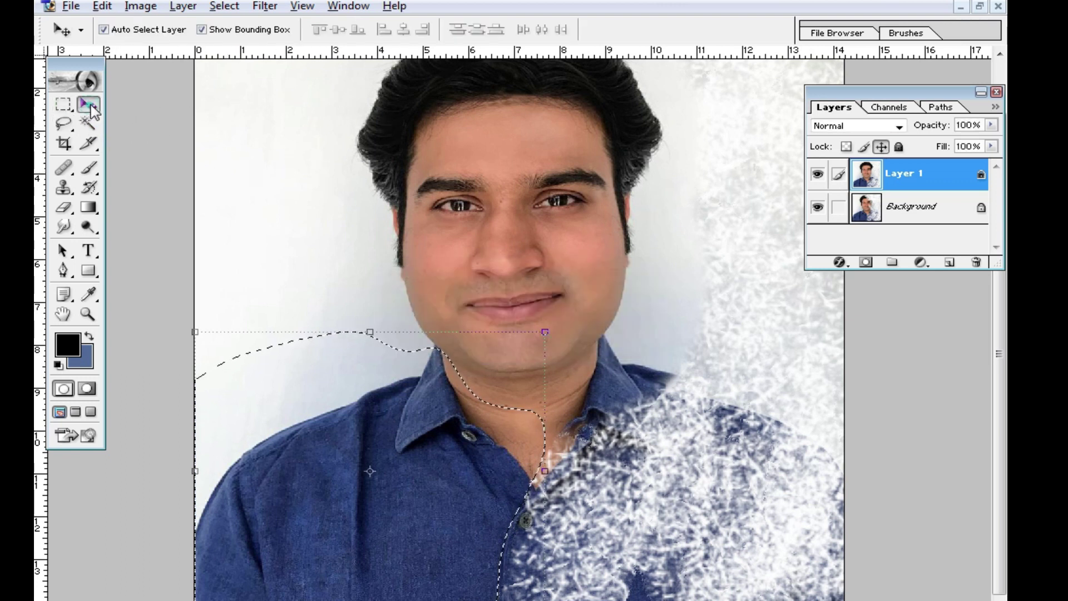
key(ctrl+j)
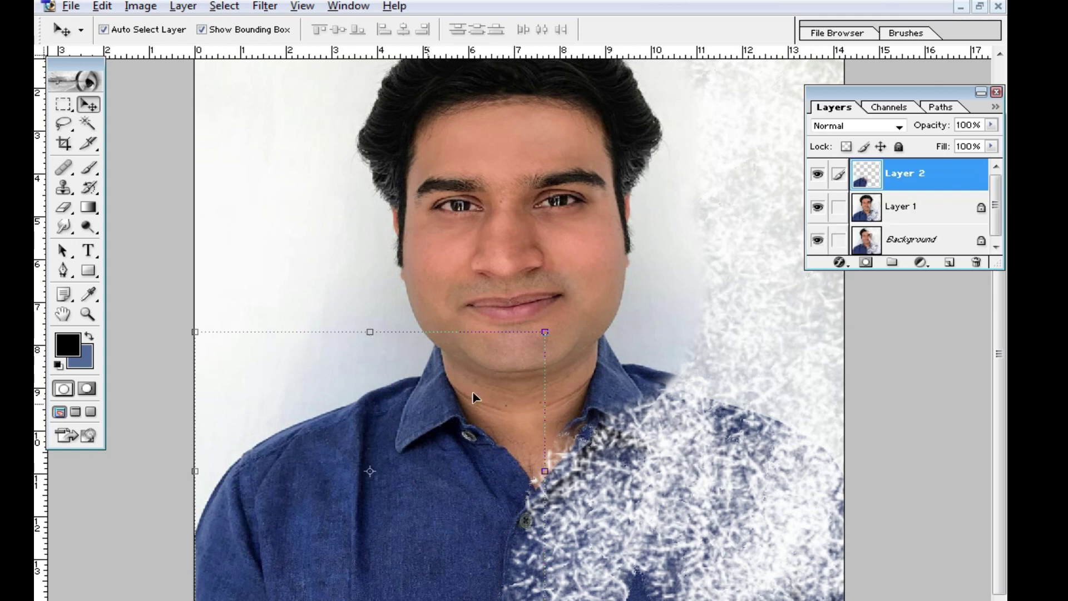
Step: Flip the copied shirt patch horizontally and move it over the frosty right shirt
click(548, 410)
drag(409, 436, 435, 396)
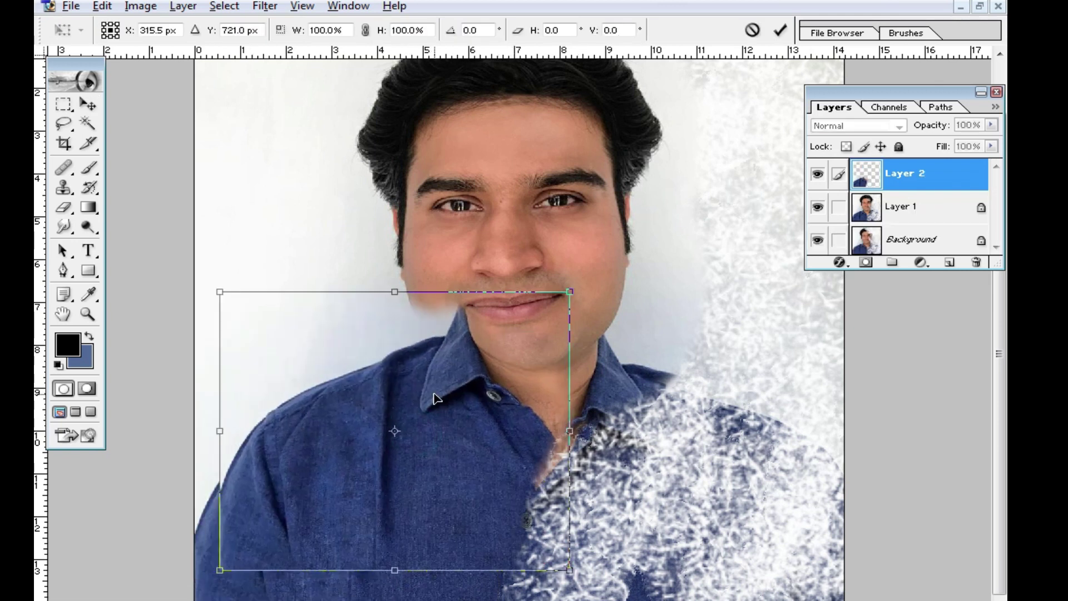
key(Return)
key(ctrl+t)
right_click(568, 362)
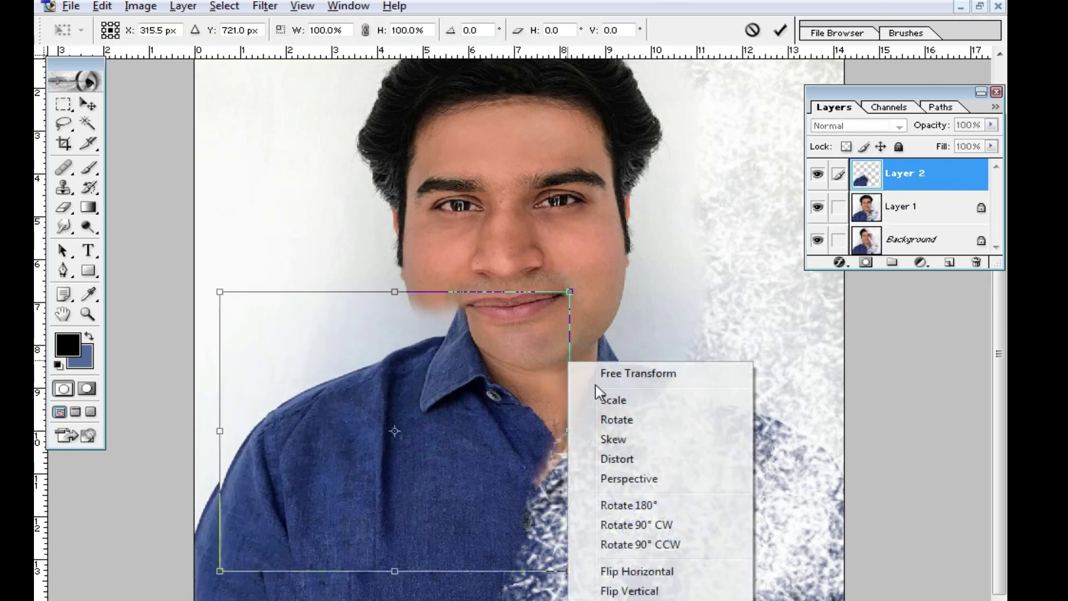
click(666, 570)
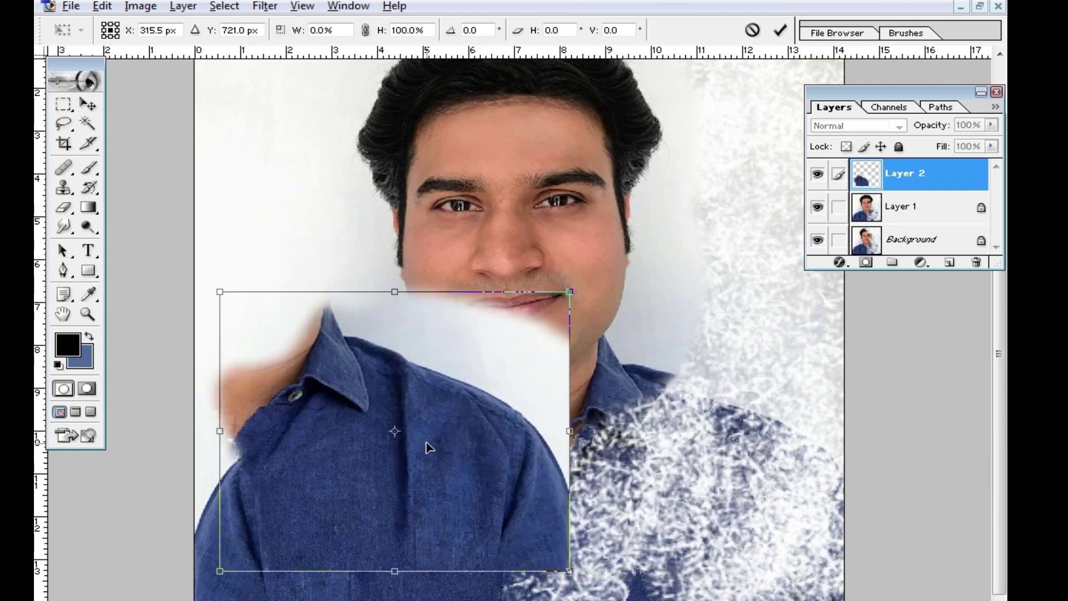
double_click(426, 442)
drag(362, 429, 639, 471)
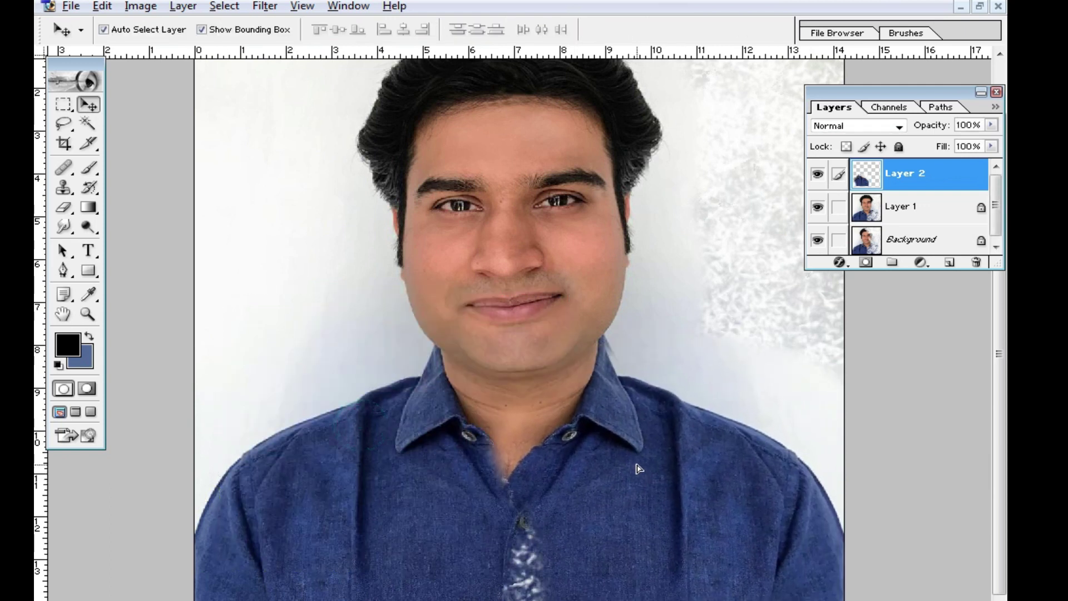
Step: Scale the mirrored patch from its corner to fit the right shirt
click(747, 489)
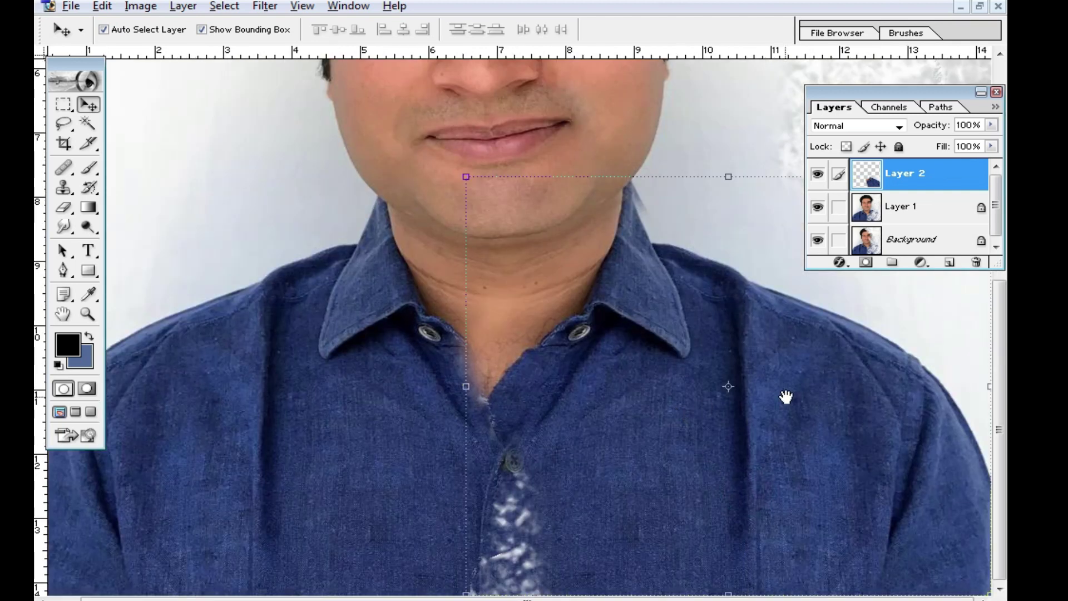
alt+click(745, 376)
alt+click(656, 467)
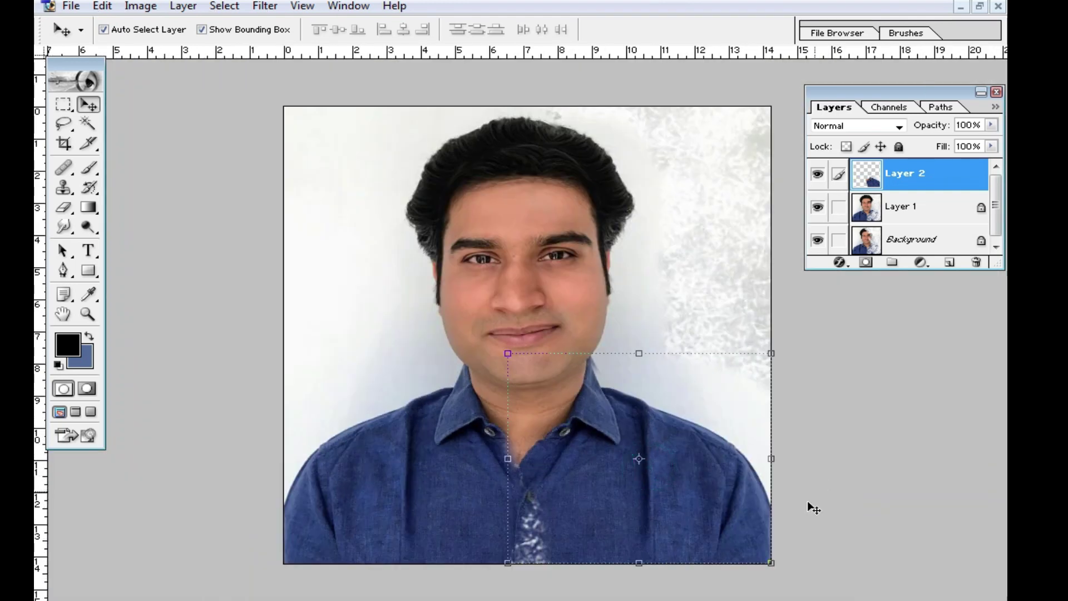
drag(783, 574, 799, 573)
double_click(711, 464)
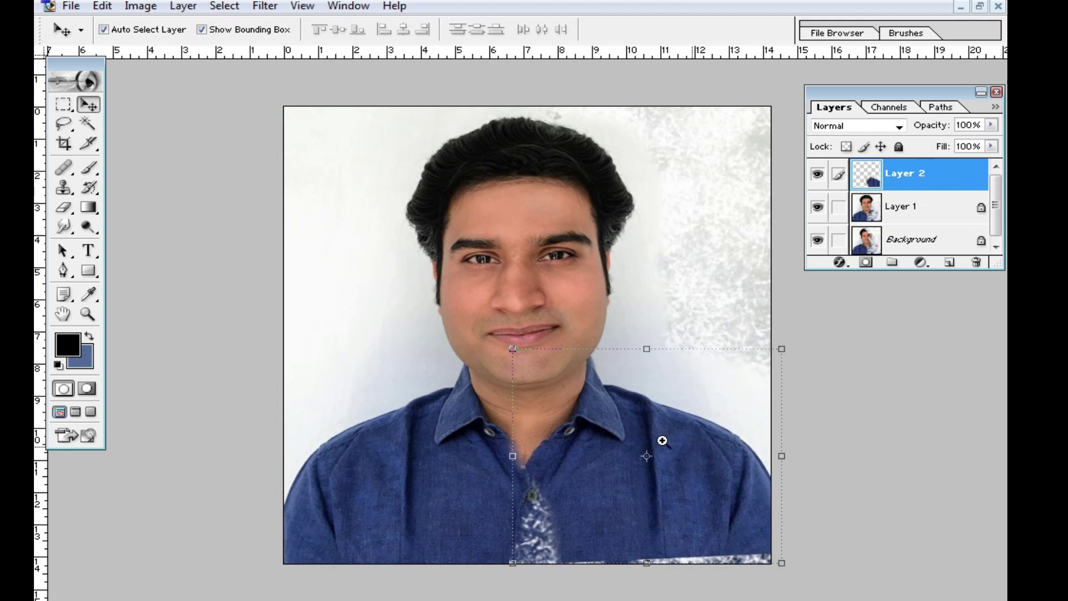
Step: Nudge the patch up and left to align the collar, then inspect the collar buttons
click(591, 366)
click(627, 314)
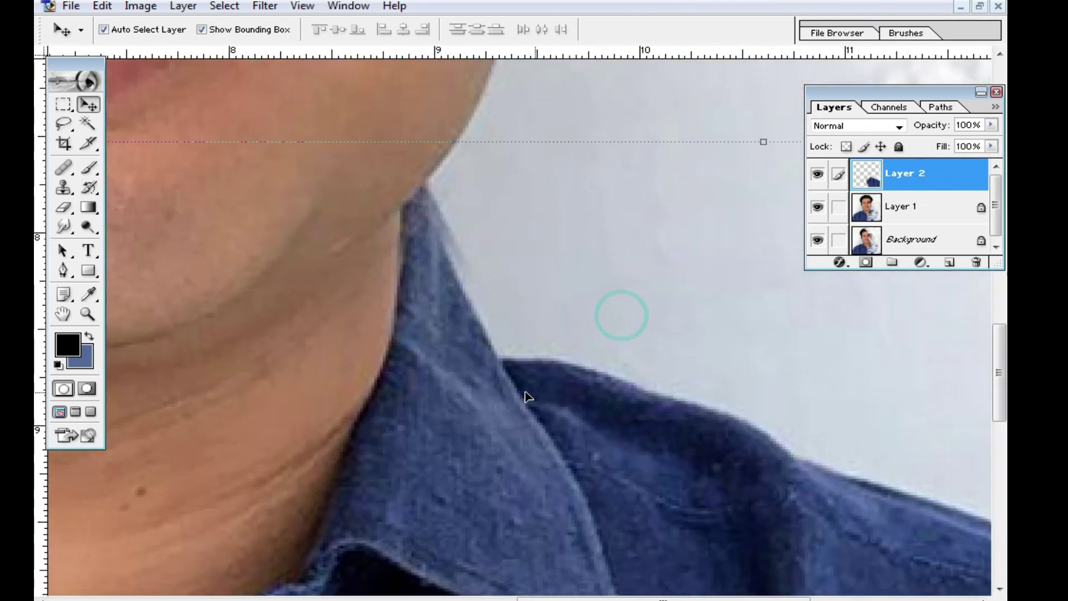
drag(528, 379, 521, 363)
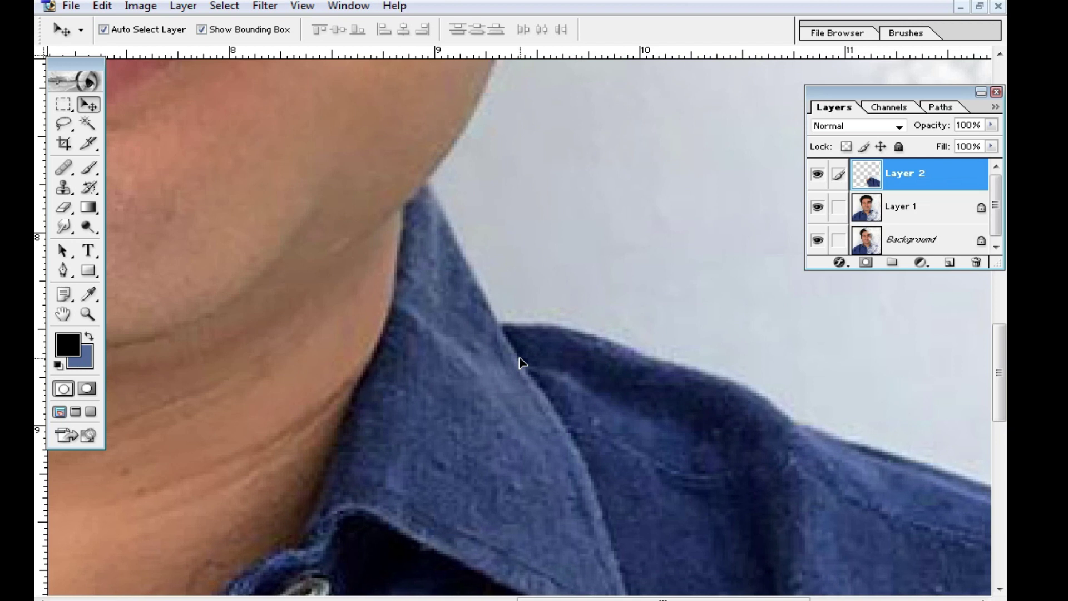
key(ctrl+minus)
key(ctrl+minus)
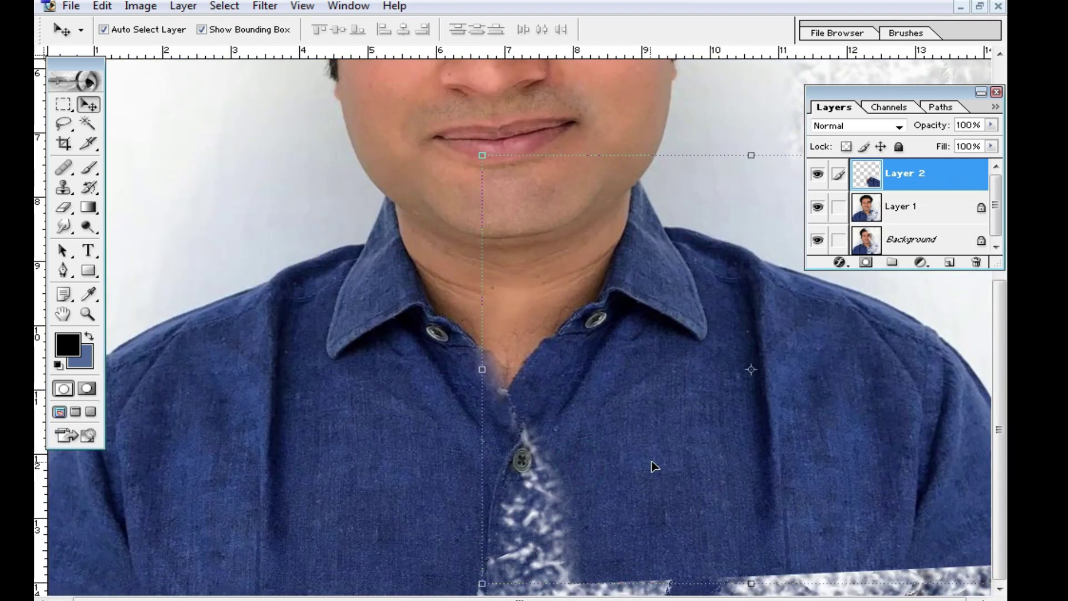
key(ctrl+minus)
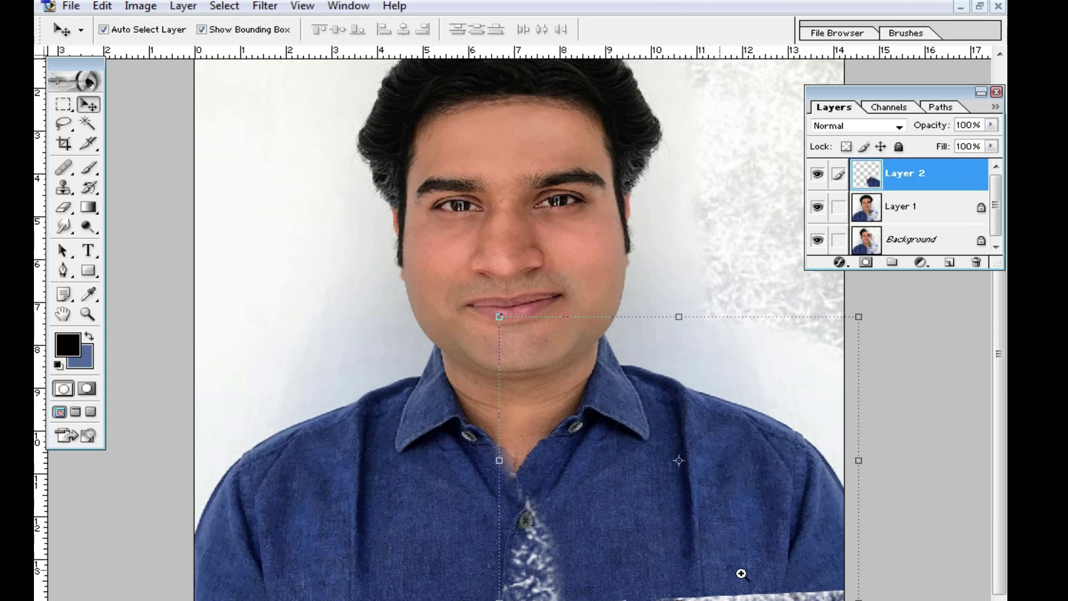
alt+click(769, 561)
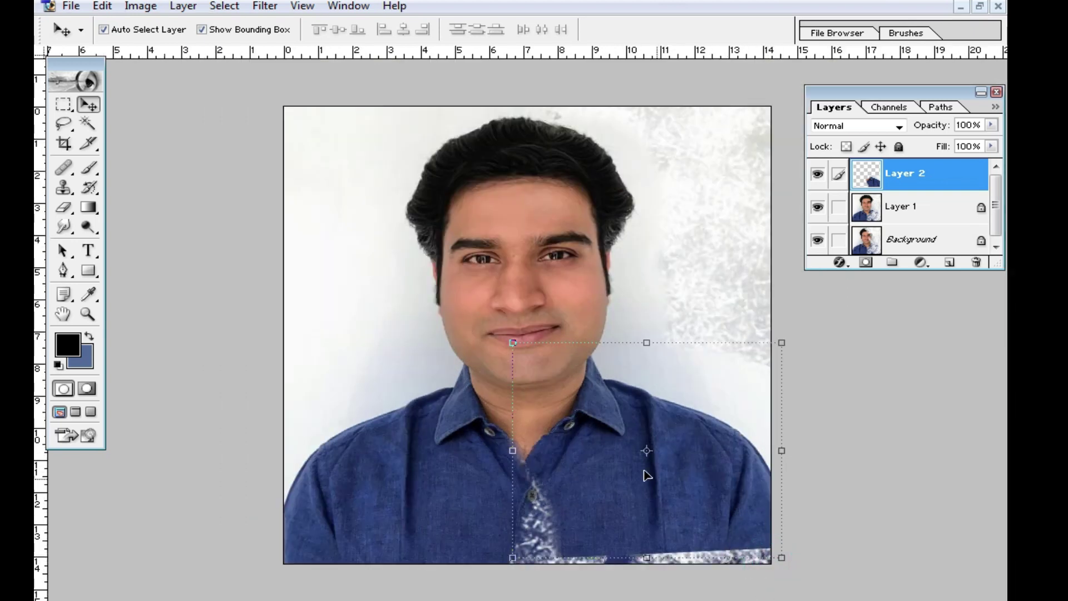
ctrl+click(602, 455)
ctrl+click(573, 383)
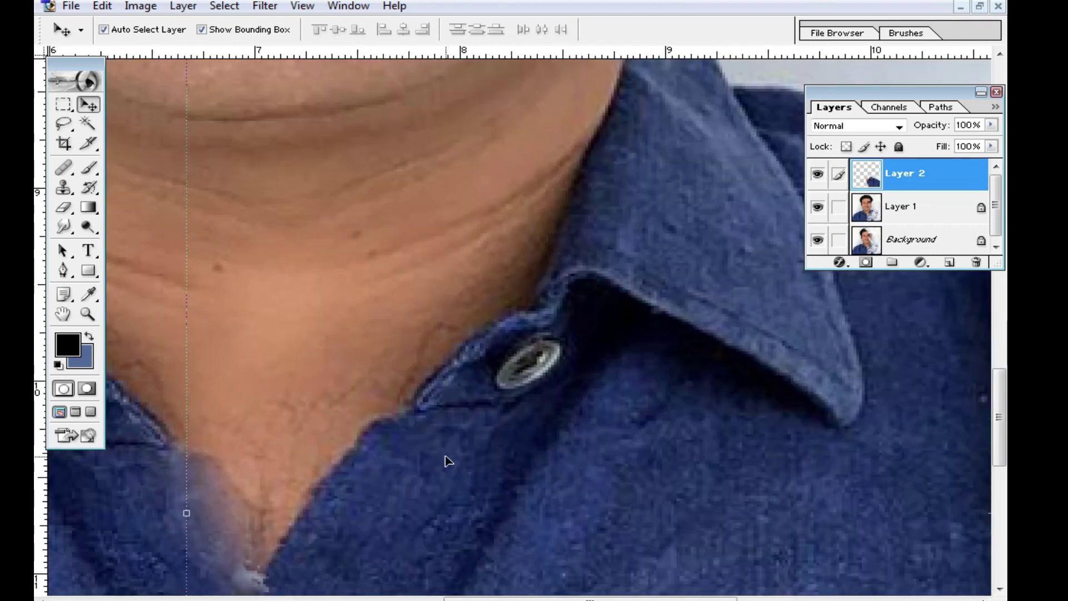
alt+click(448, 408)
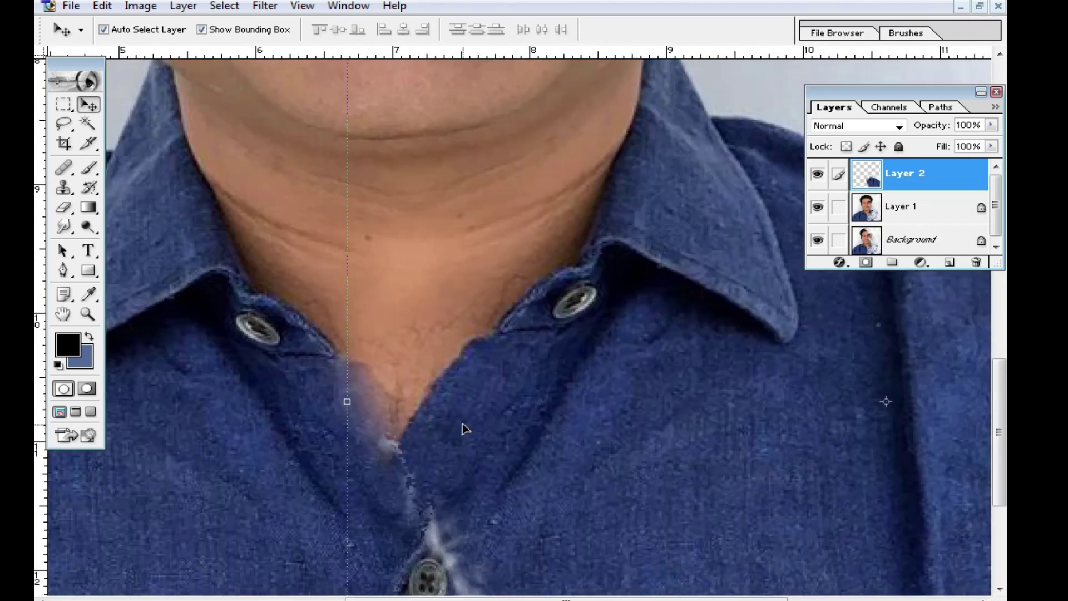
Step: Set the Eraser to 24 px and erase the whitish blur beside the V-neck on Layer 2
click(63, 207)
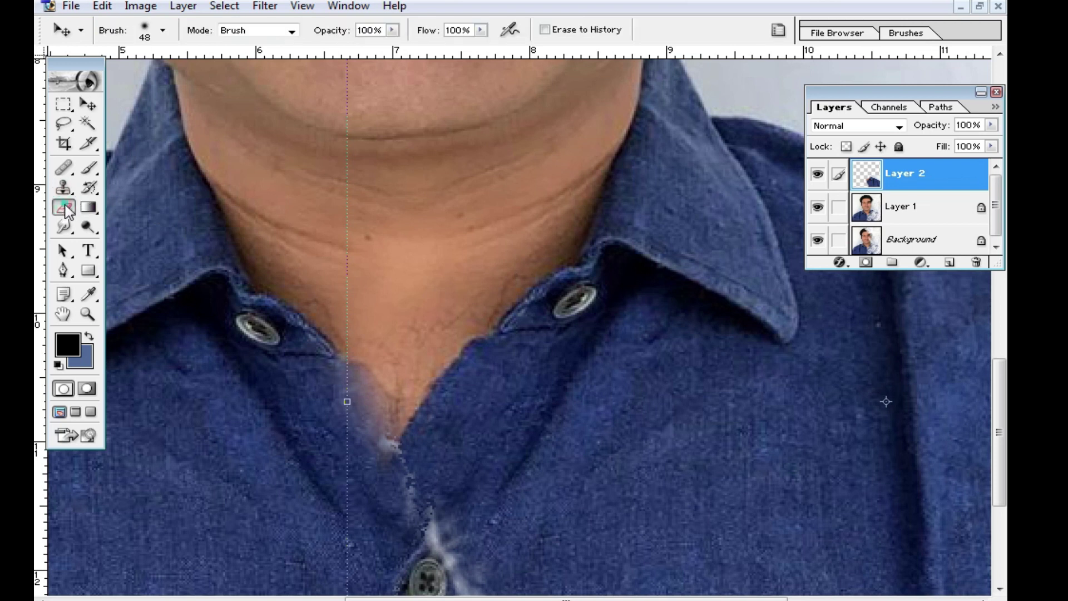
right_click(433, 284)
drag(555, 336, 537, 336)
click(443, 255)
mouse_move(410, 321)
mouse_down()
mouse_move(381, 417)
mouse_move(353, 410)
mouse_move(379, 442)
mouse_move(398, 517)
mouse_move(406, 373)
mouse_move(398, 436)
mouse_up()
mouse_move(389, 374)
mouse_down()
mouse_move(423, 322)
mouse_move(401, 352)
mouse_up()
Step: Erase the patch shirt along the V-neck's right edge, undoing a bad stroke
right_click(545, 267)
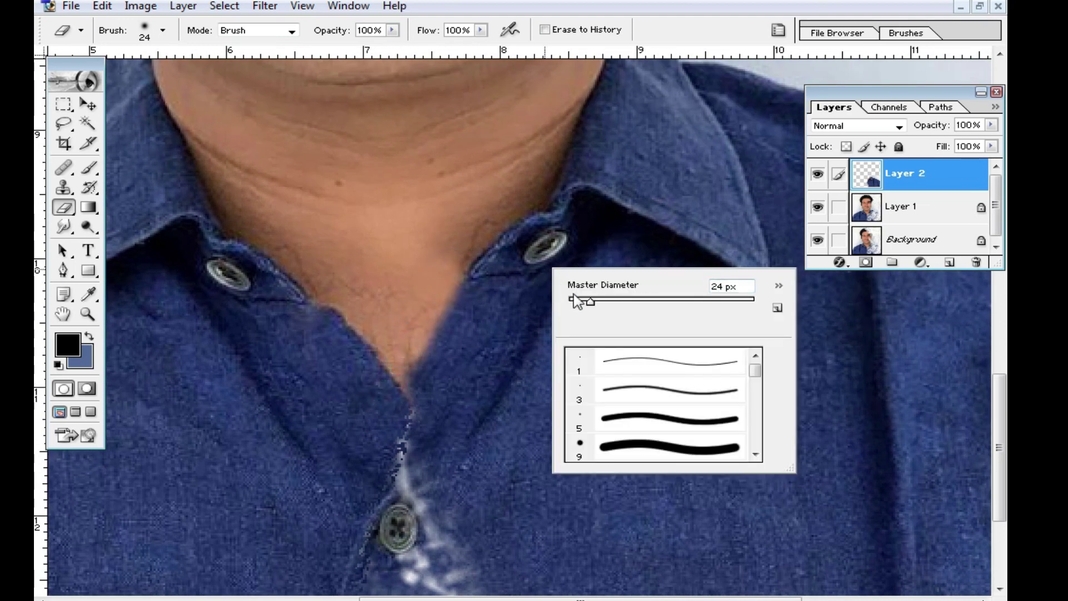
click(470, 239)
drag(435, 316, 397, 413)
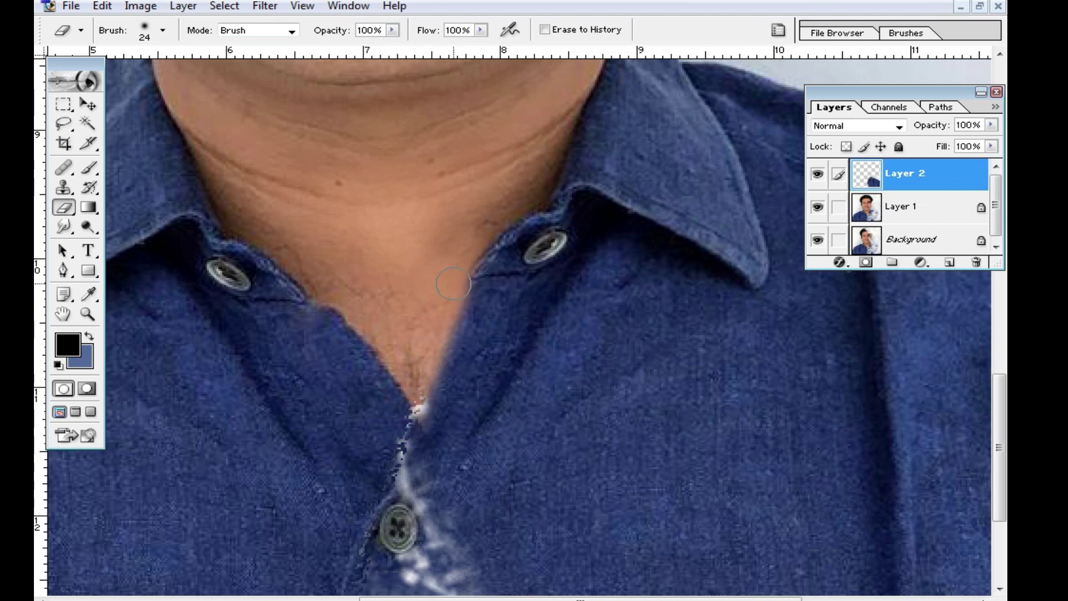
drag(501, 231, 426, 369)
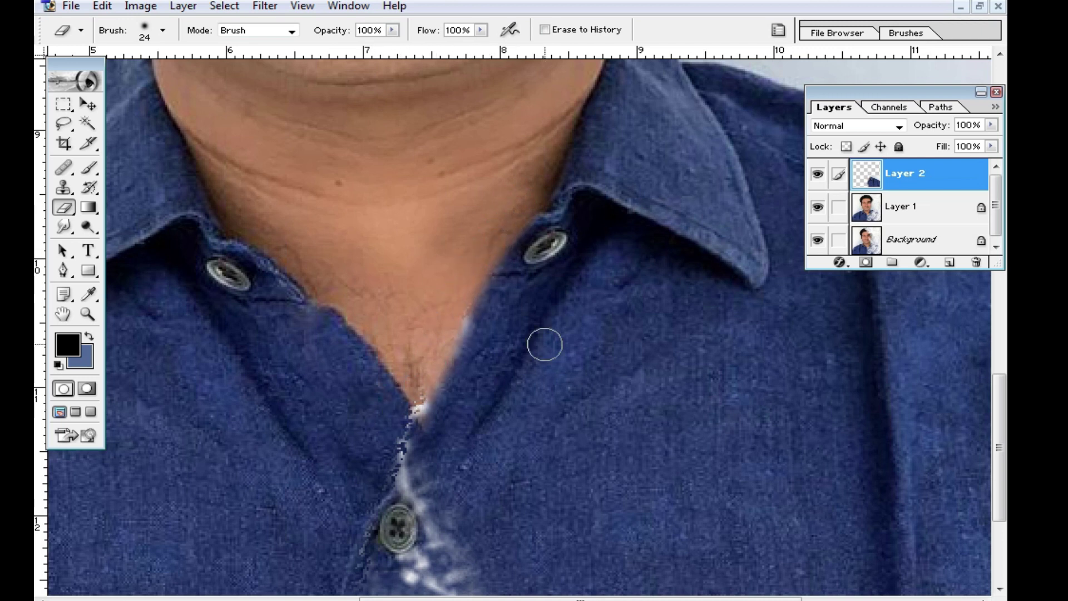
click(527, 410)
click(619, 400)
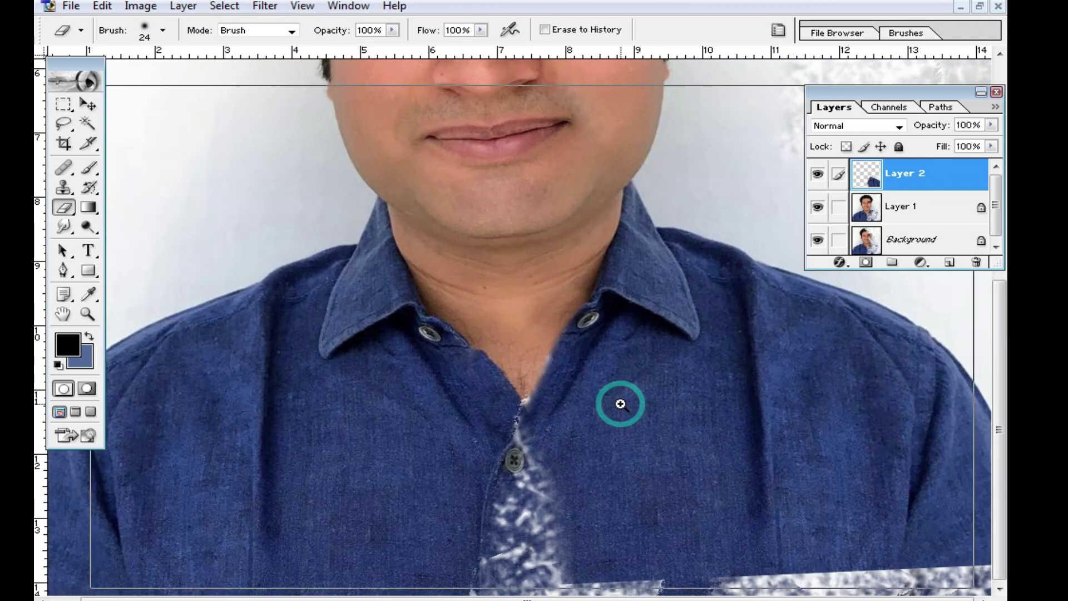
drag(539, 405, 546, 406)
mouse_move(429, 245)
mouse_down()
mouse_move(406, 334)
mouse_move(369, 358)
mouse_move(381, 385)
mouse_up()
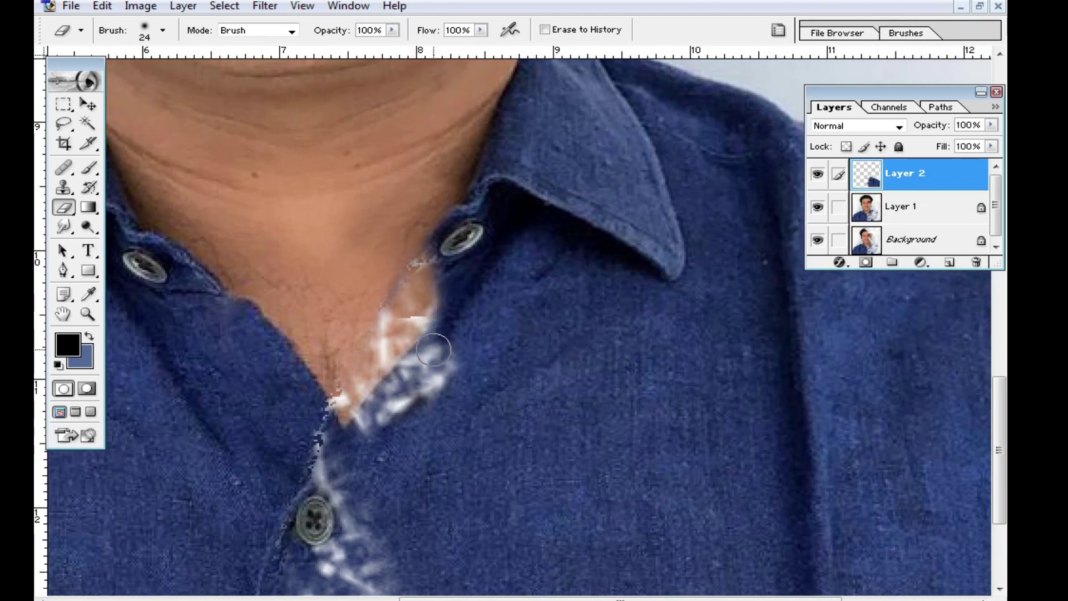
key(ctrl+z)
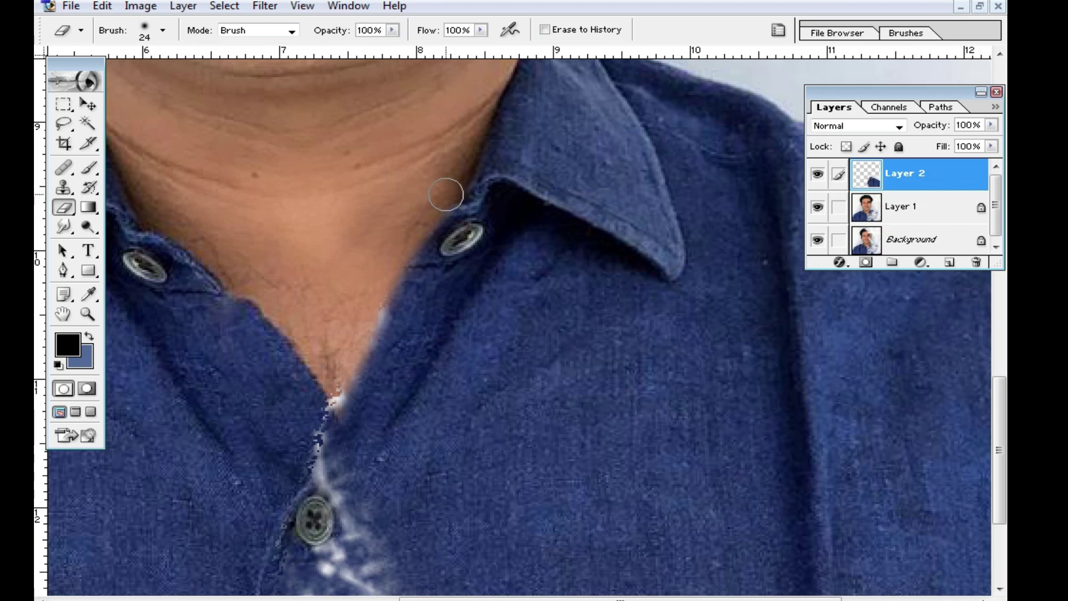
Step: Erase the shirt edge up the V-neck to the collar, undoing strokes that removed the collar button
mouse_move(434, 253)
mouse_down()
mouse_move(384, 361)
mouse_move(318, 435)
mouse_move(373, 356)
mouse_move(407, 278)
mouse_up()
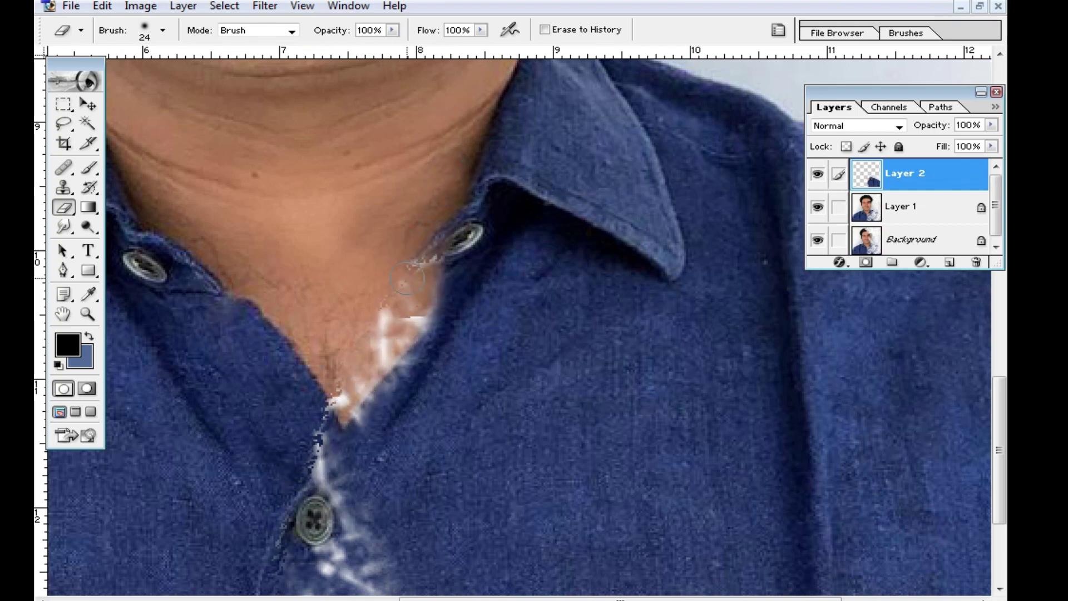
key(ctrl+z)
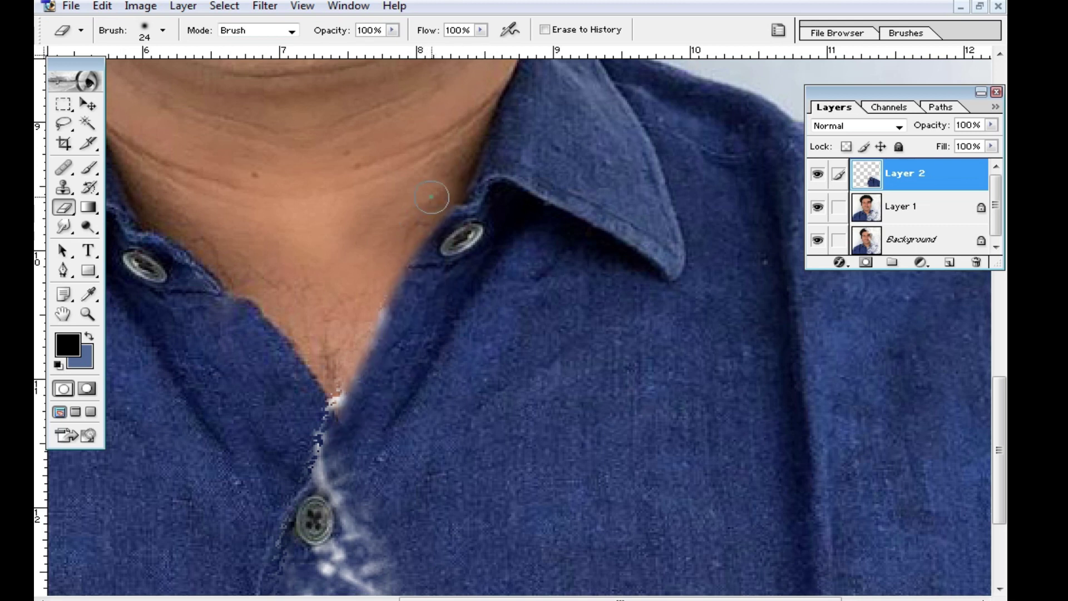
drag(417, 266, 392, 269)
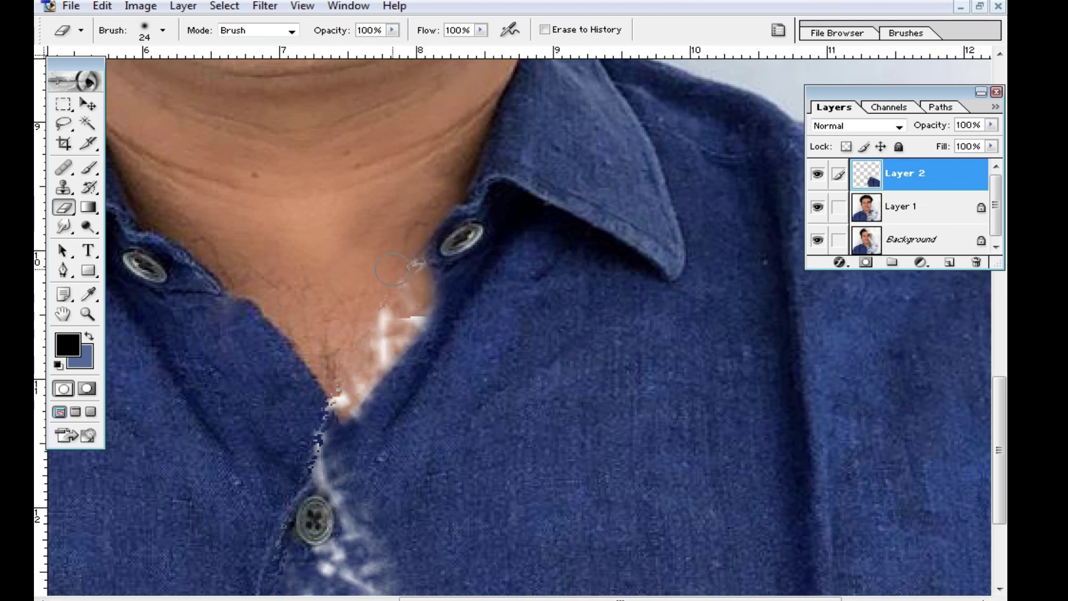
mouse_move(375, 346)
mouse_down()
mouse_move(465, 178)
mouse_move(397, 313)
mouse_move(490, 228)
mouse_move(473, 284)
mouse_up()
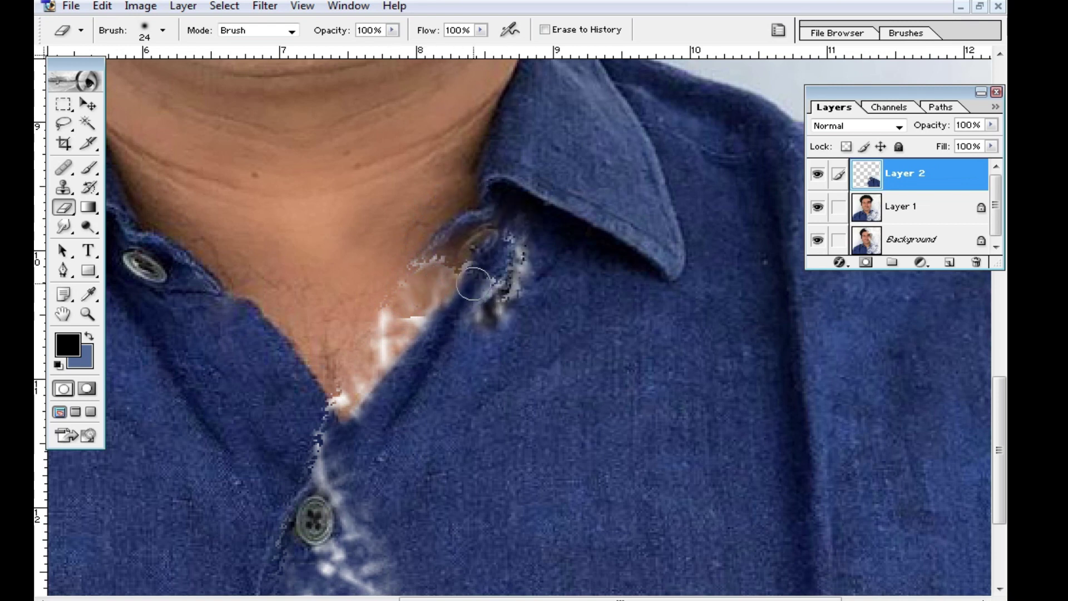
key(ctrl+z)
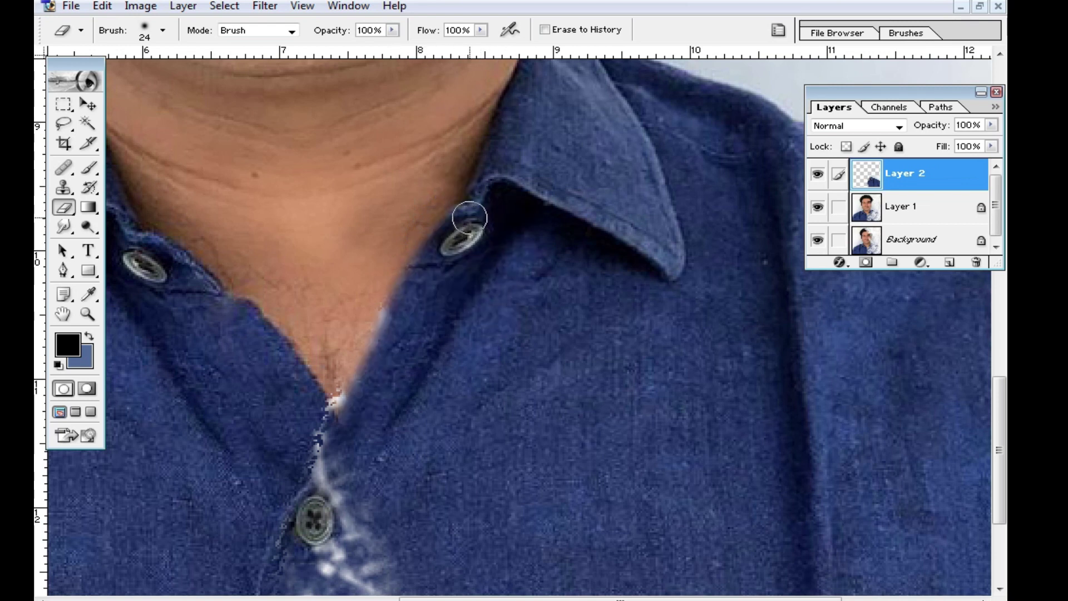
mouse_move(444, 191)
mouse_down()
mouse_move(429, 251)
mouse_move(452, 226)
mouse_move(362, 378)
mouse_move(369, 350)
mouse_move(317, 462)
mouse_move(360, 331)
mouse_up()
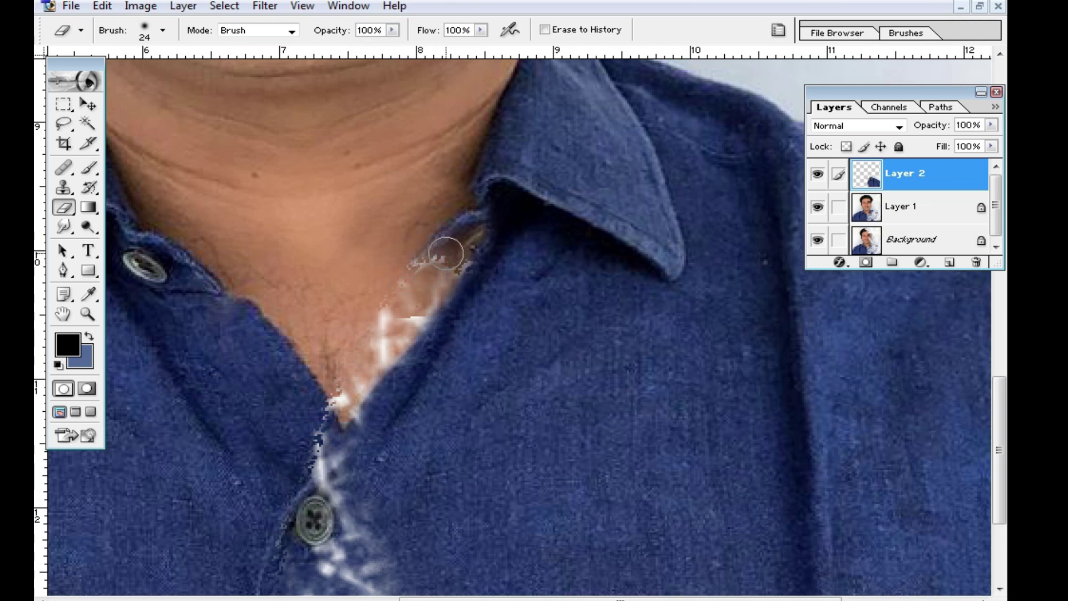
drag(440, 270, 403, 323)
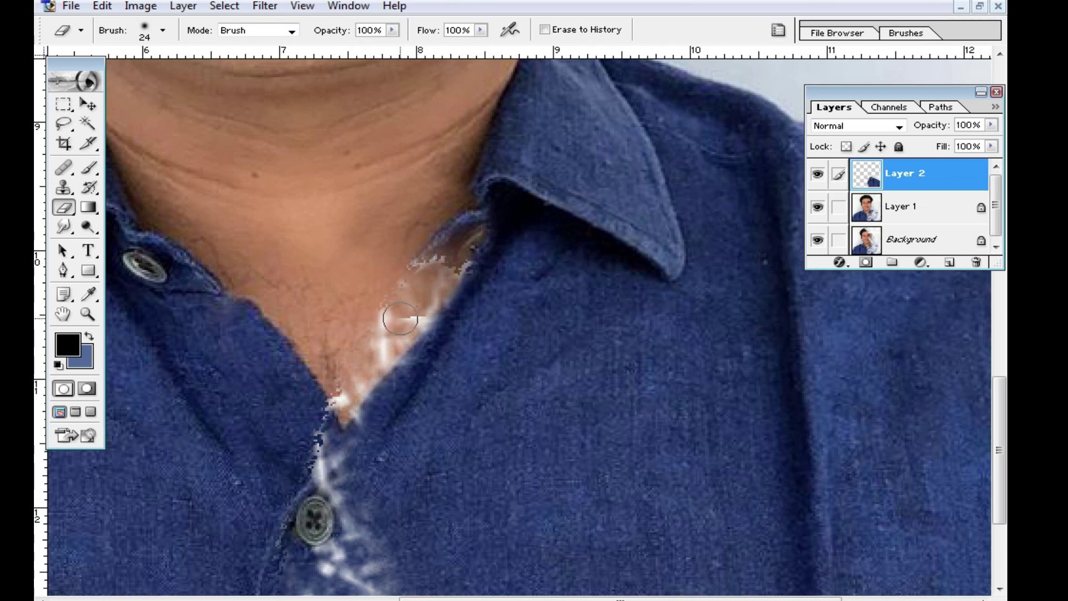
drag(336, 410, 380, 274)
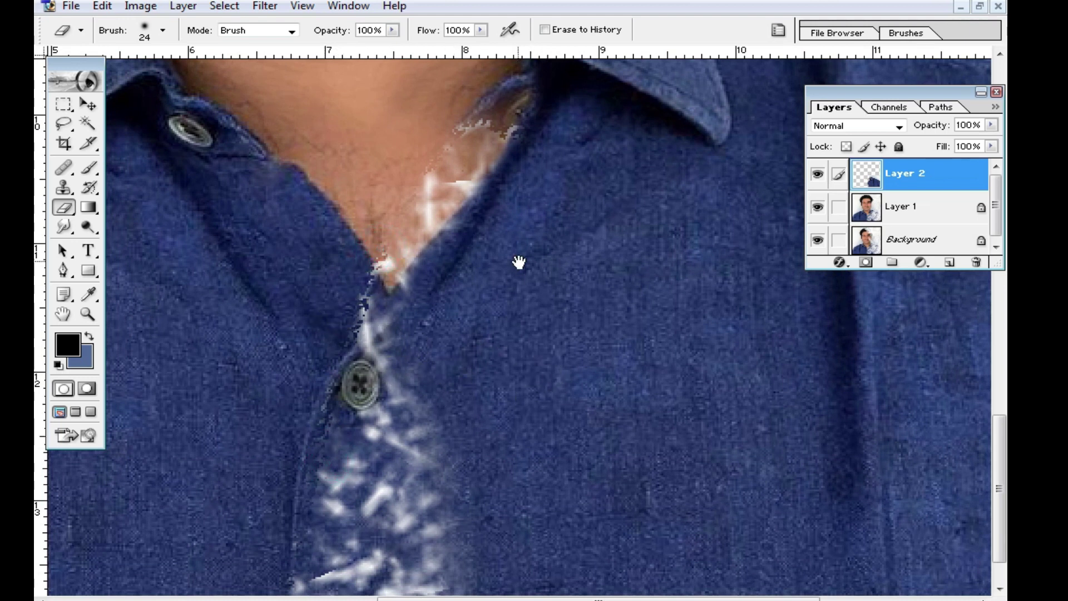
key(ctrl+minus)
key(ctrl+plus)
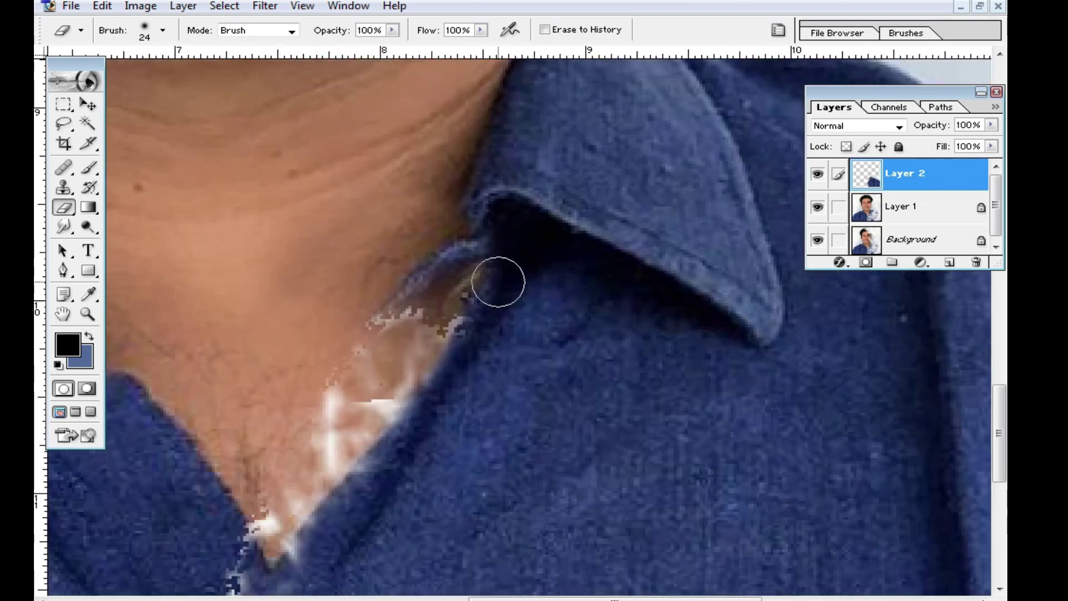
scroll(509, 293, down, 3)
scroll(503, 282, down, 1)
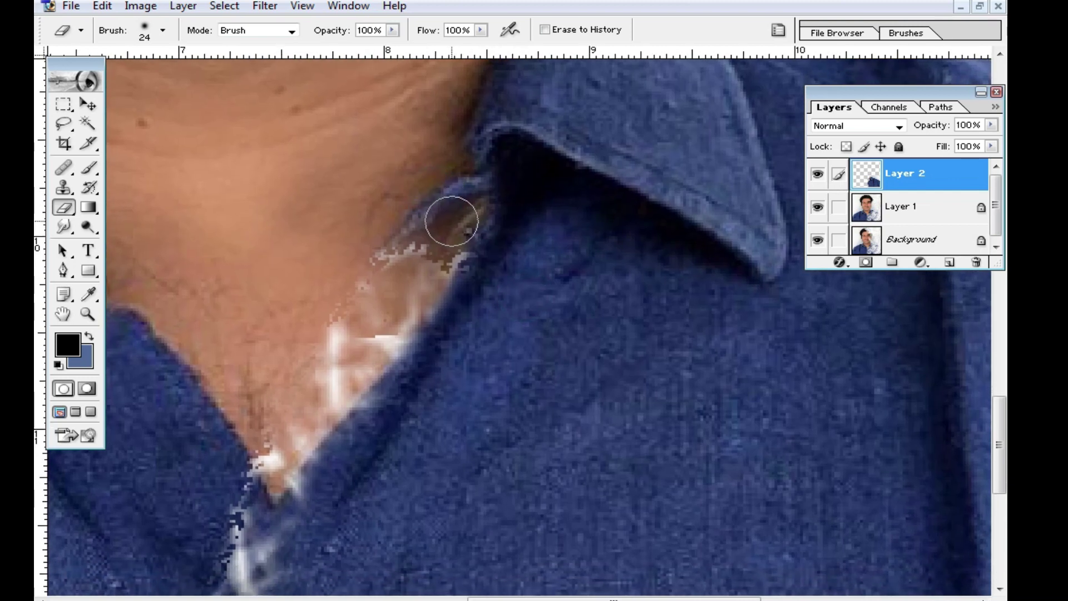
scroll(445, 311, down, 2)
scroll(383, 333, down, 2)
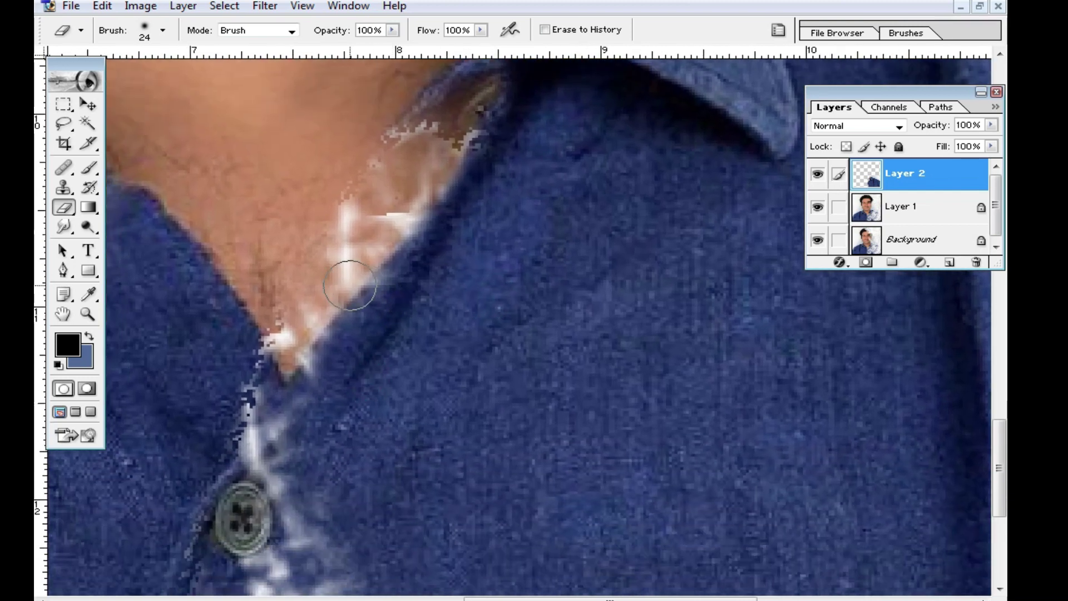
Step: Clone shirt texture over the white seam, then shrink the Clone Stamp brush to 5 px
click(64, 188)
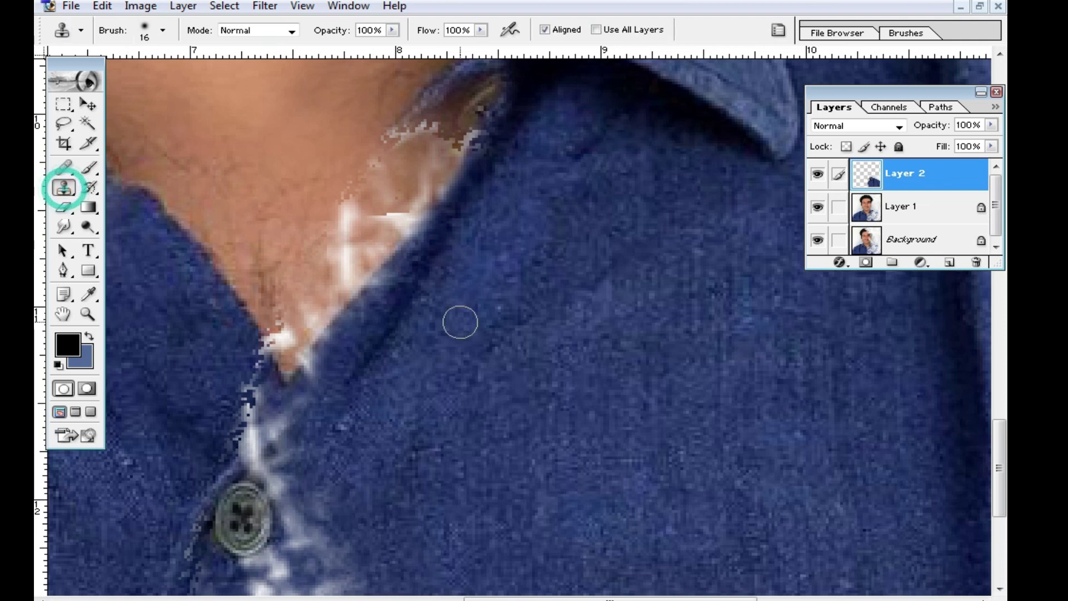
drag(339, 360, 389, 273)
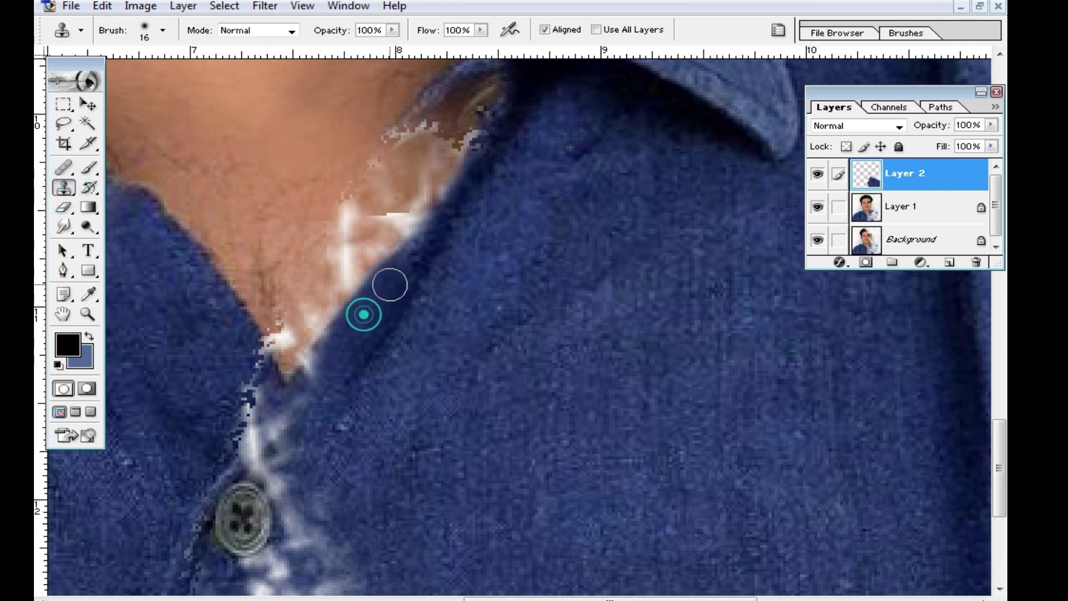
right_click(504, 228)
drag(537, 260, 530, 260)
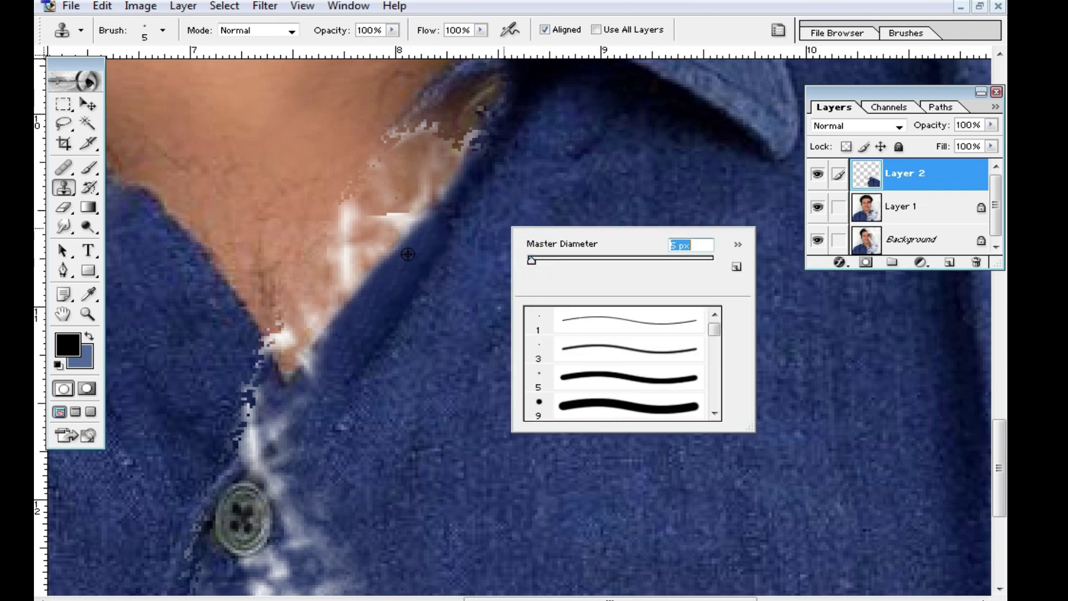
key(Return)
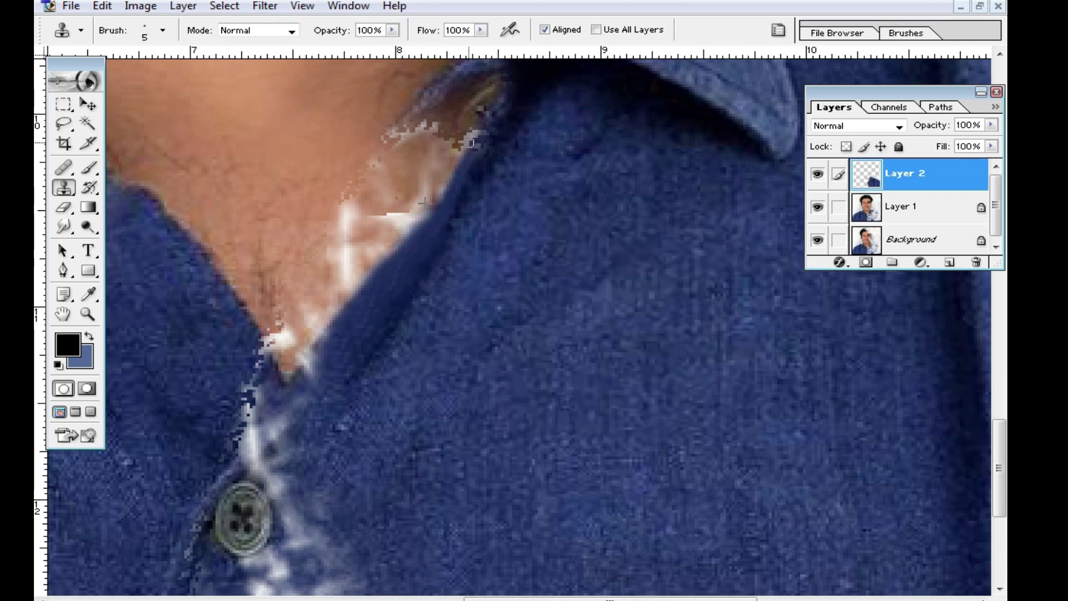
Step: Clone shirt texture over the white patch beside the collar
drag(500, 212, 472, 301)
right_click(489, 340)
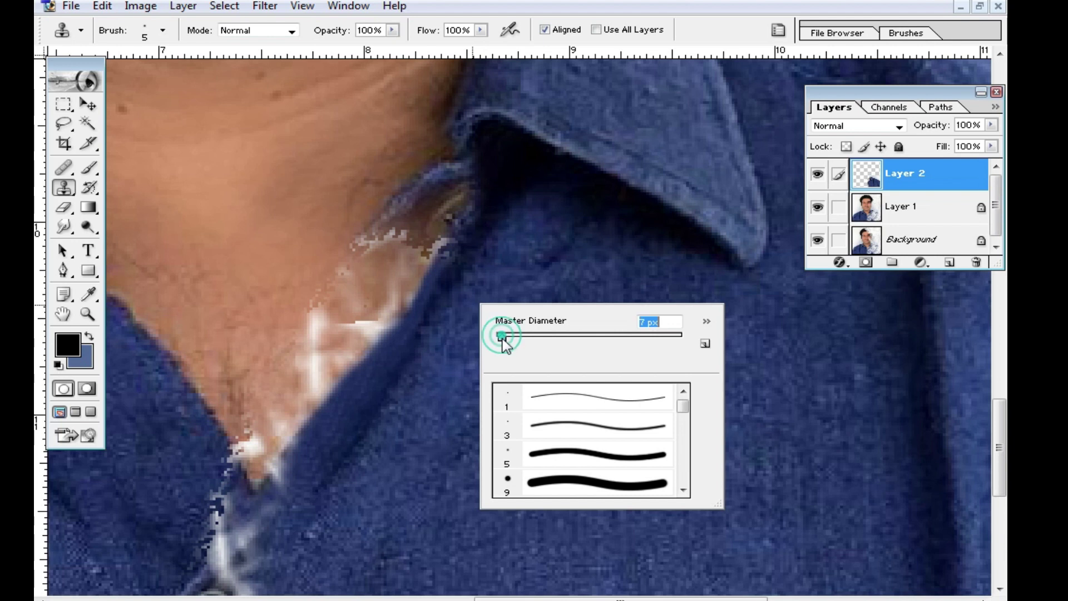
key(Return)
drag(429, 279, 435, 259)
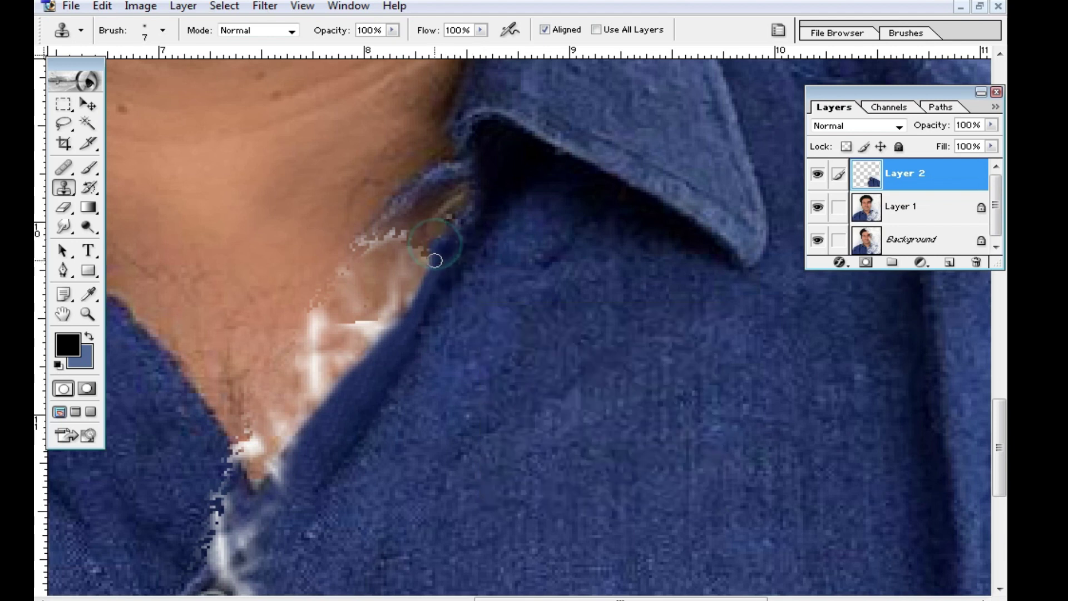
scroll(440, 293, down, 3)
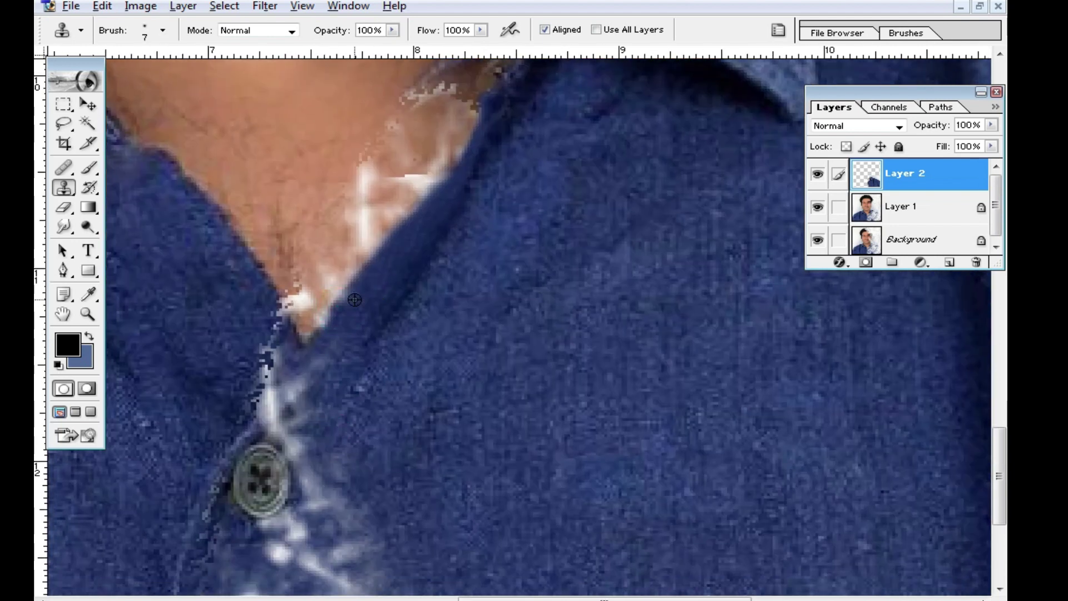
scroll(356, 295, down, 3)
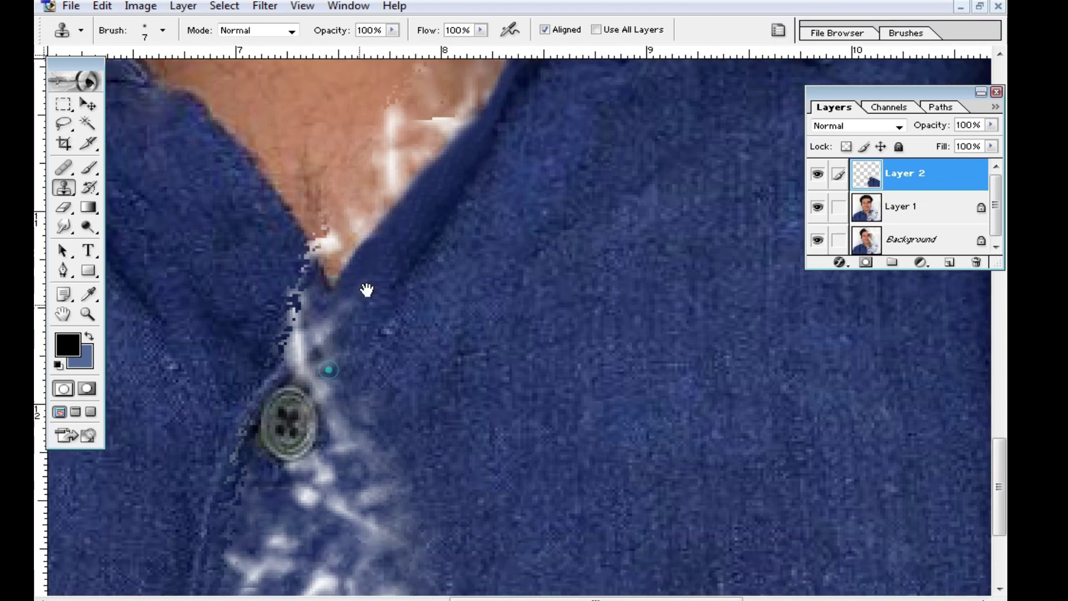
Step: With an 18 px brush, clone fabric along the placket above the button
right_click(406, 323)
click(402, 318)
key(Return)
drag(372, 265, 334, 351)
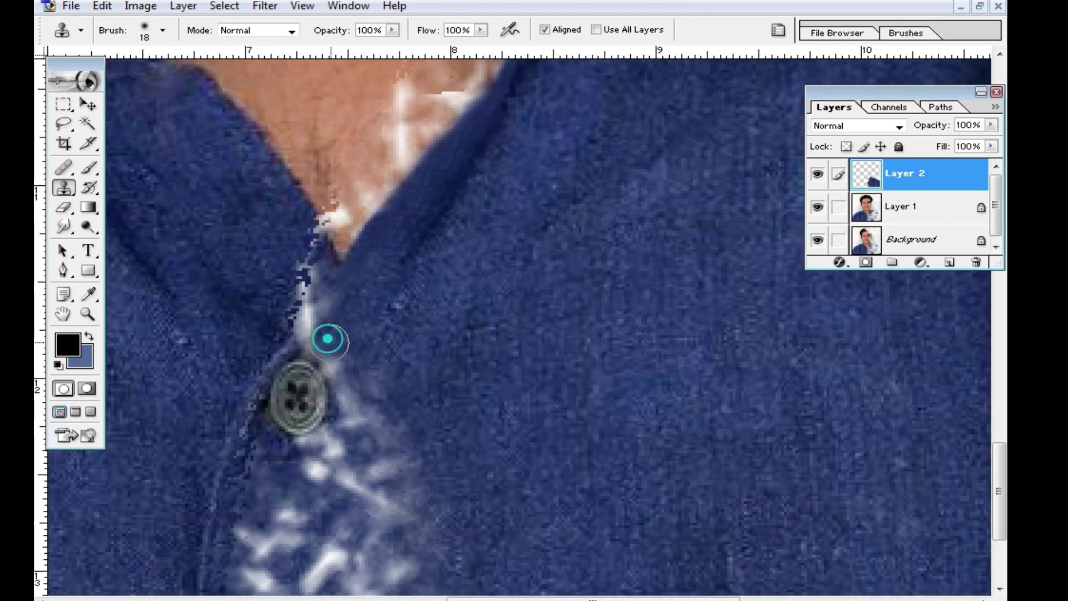
scroll(332, 367, down, 2)
mouse_move(396, 307)
mouse_down()
mouse_move(362, 294)
mouse_move(315, 339)
mouse_move(306, 329)
mouse_up()
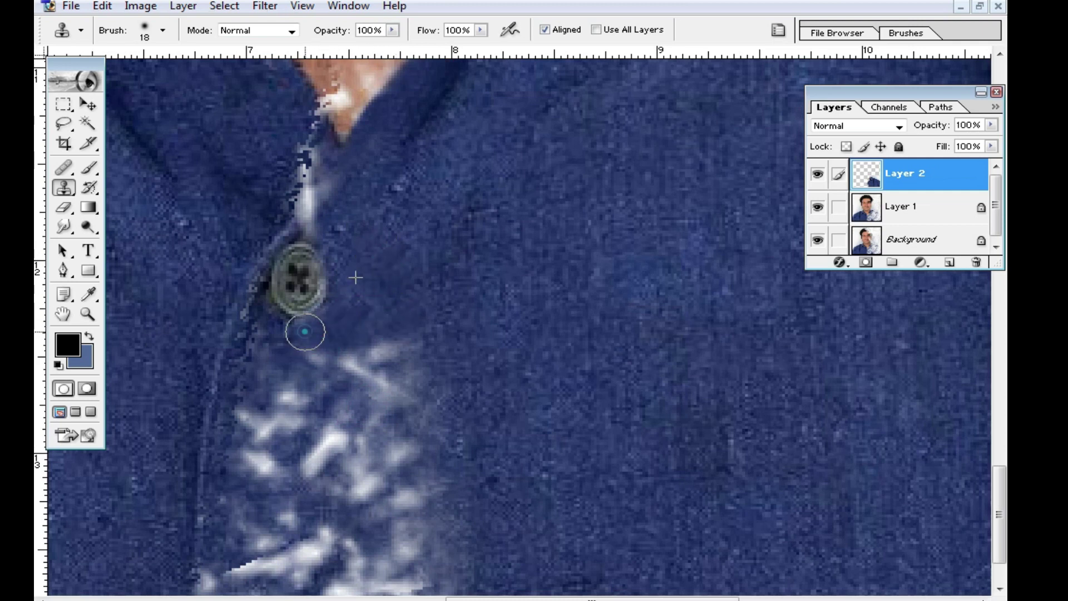
scroll(417, 213, down, 2)
Step: Paint cloned fabric over the white streaks below the button
drag(382, 250, 386, 281)
mouse_move(370, 236)
mouse_down()
mouse_move(341, 269)
mouse_move(308, 275)
mouse_move(289, 389)
mouse_up()
drag(269, 286, 240, 317)
drag(248, 381, 289, 412)
click(380, 230)
drag(334, 314, 298, 375)
mouse_move(382, 317)
mouse_down()
mouse_move(353, 352)
mouse_move(448, 401)
mouse_up()
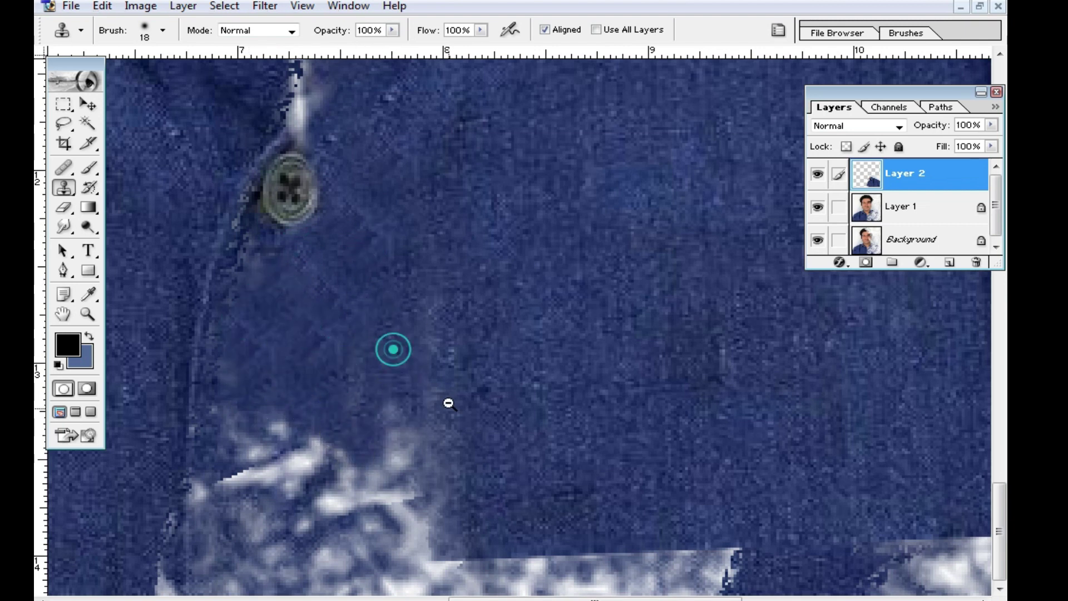
alt+click(483, 393)
Step: Enlarge the clone brush to 25 px and cover white patches on the lower shirt
right_click(528, 385)
click(582, 418)
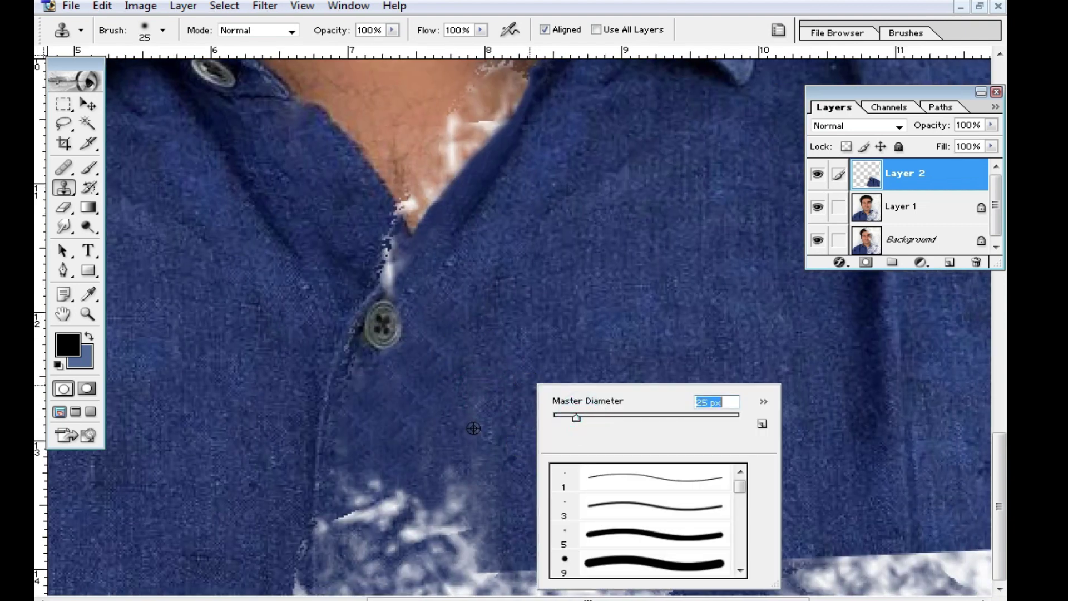
key(Return)
mouse_move(485, 513)
mouse_down()
mouse_move(442, 479)
mouse_move(446, 446)
mouse_move(432, 498)
mouse_move(420, 465)
mouse_move(440, 455)
mouse_move(408, 487)
mouse_move(367, 473)
mouse_move(385, 474)
mouse_move(349, 486)
mouse_move(372, 462)
mouse_move(334, 520)
mouse_move(286, 505)
mouse_move(281, 571)
mouse_up()
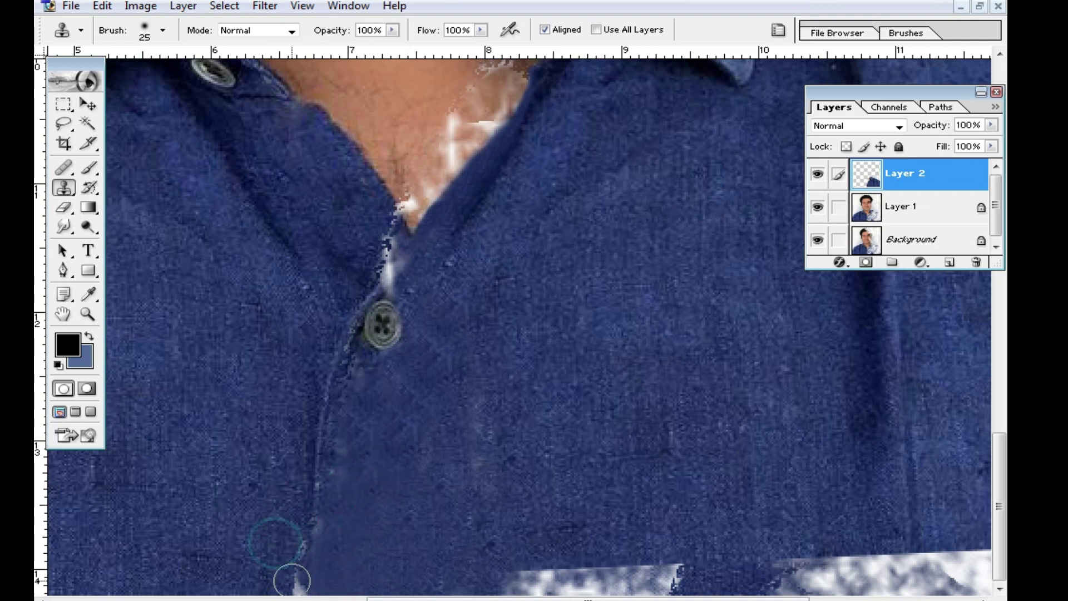
Step: With a 48 px brush on Layer 2, clone fabric over the shirt-bottom white patch
click(904, 209)
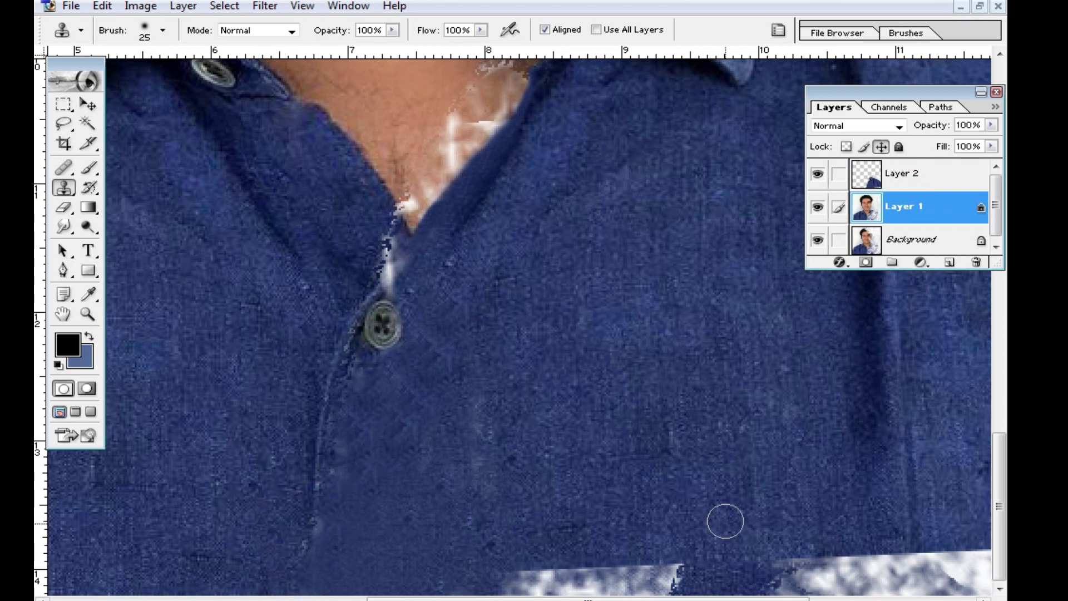
right_click(683, 472)
click(794, 441)
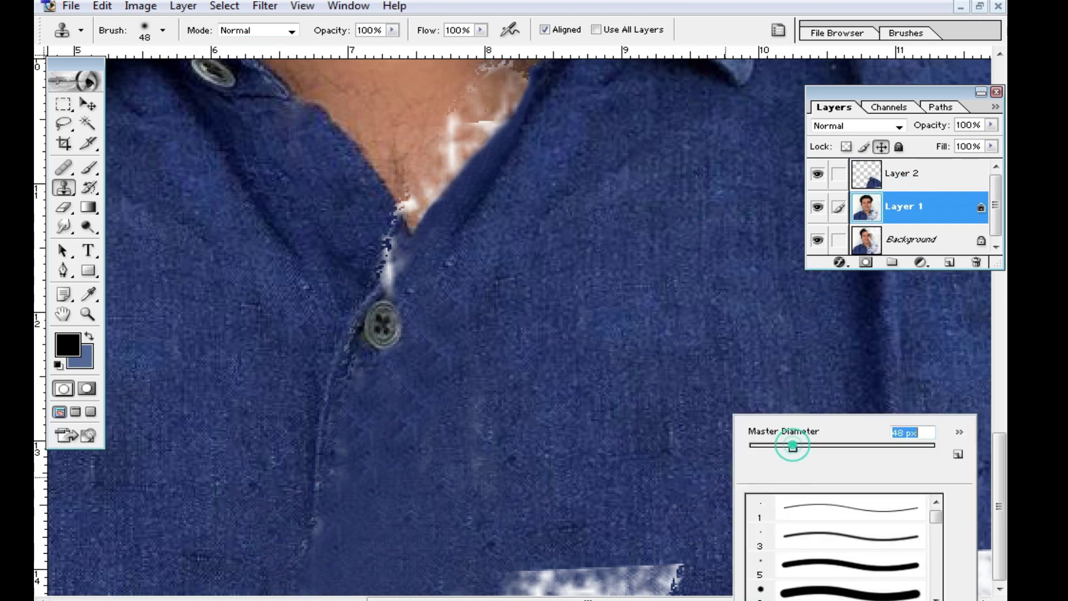
click(904, 173)
alt+click(654, 403)
drag(624, 550, 529, 567)
click(705, 493)
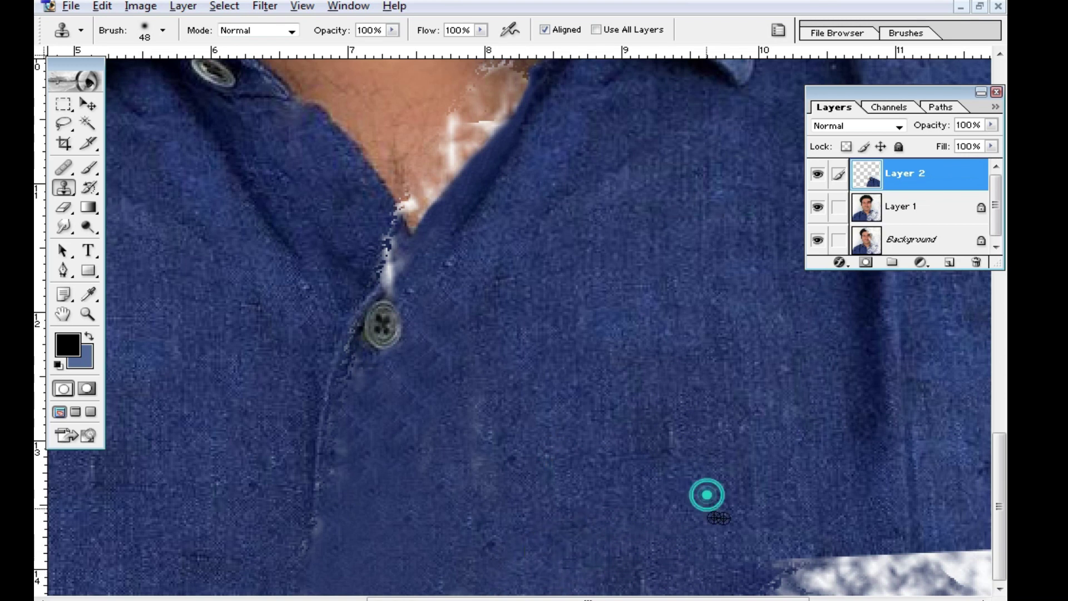
click(786, 500)
Step: Sample fabric near the lower right and paint blue over the remaining bottom patch
key(ctrl+minus)
click(901, 500)
click(827, 471)
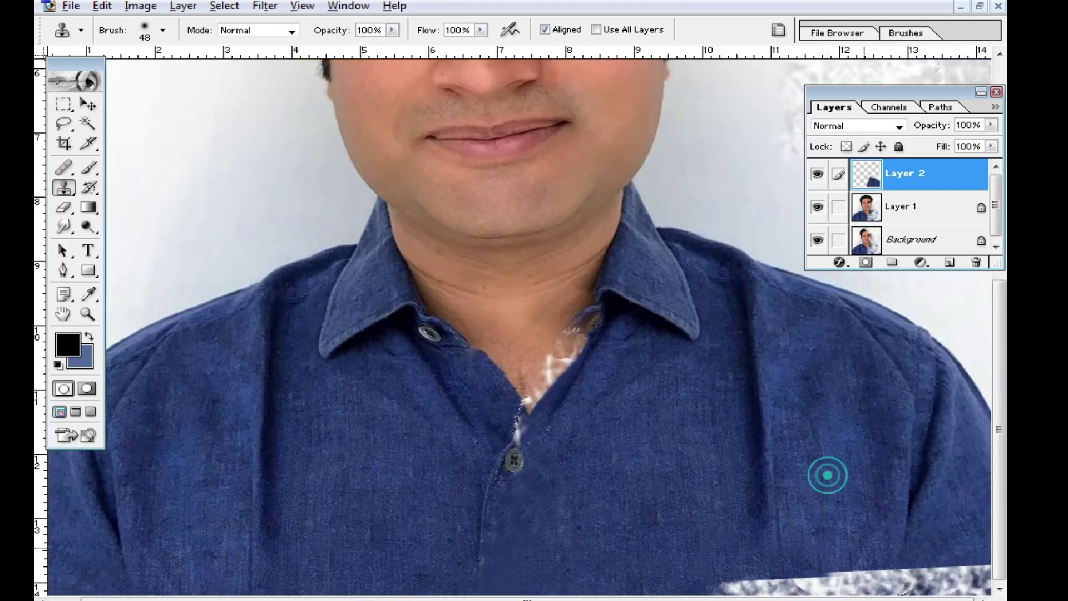
click(866, 545)
mouse_move(895, 579)
mouse_down()
mouse_move(953, 572)
mouse_move(851, 573)
mouse_up()
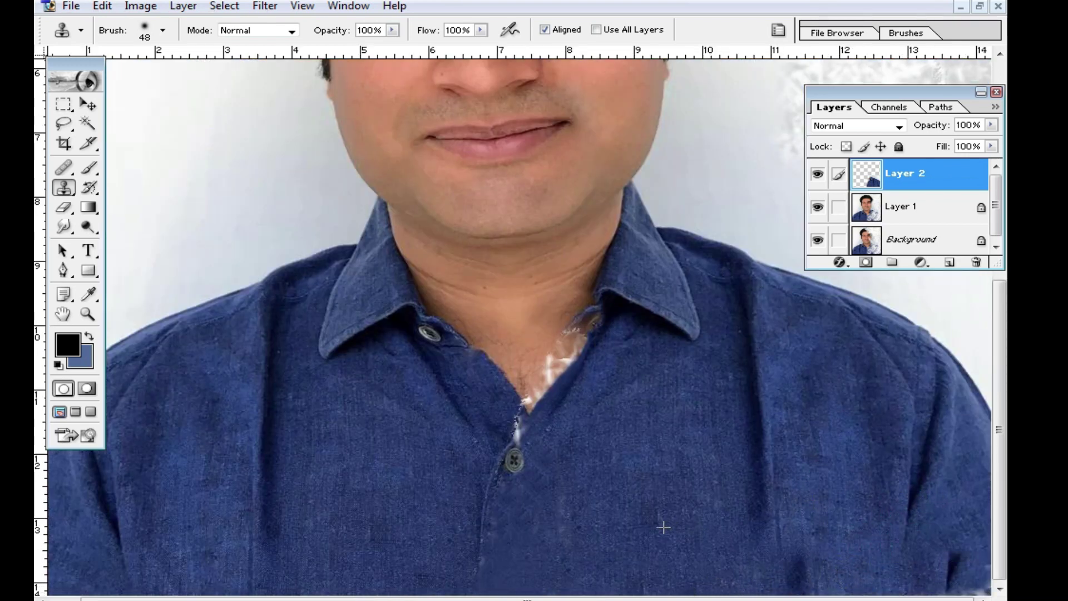
alt+click(797, 563)
alt+click(956, 529)
Step: Inspect the collar and button up close, then merge Layer 2 into Layer 1
alt+click(926, 545)
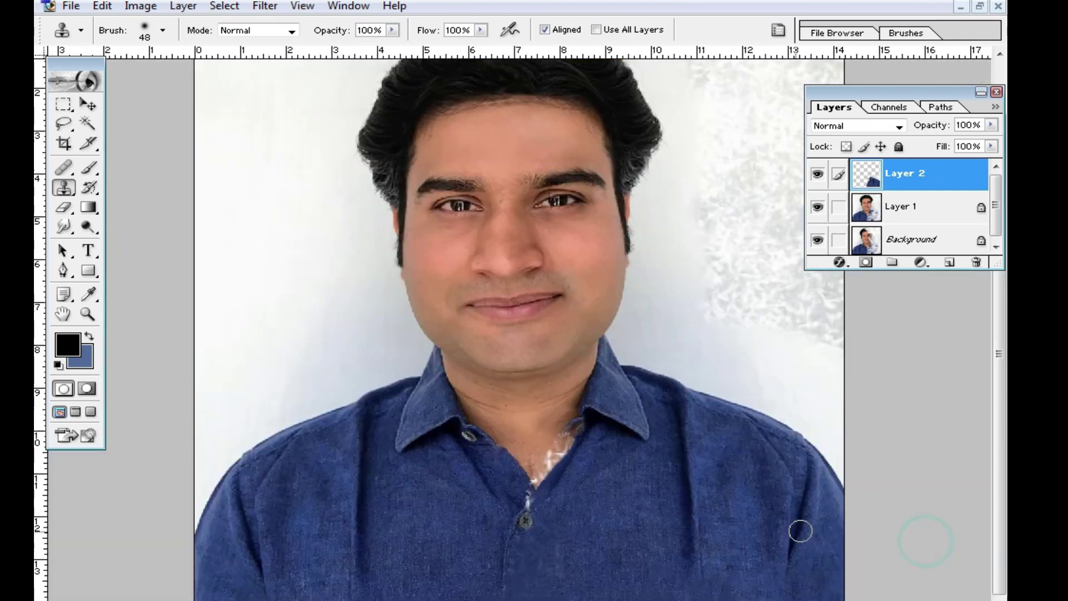
ctrl+click(541, 408)
ctrl+click(529, 336)
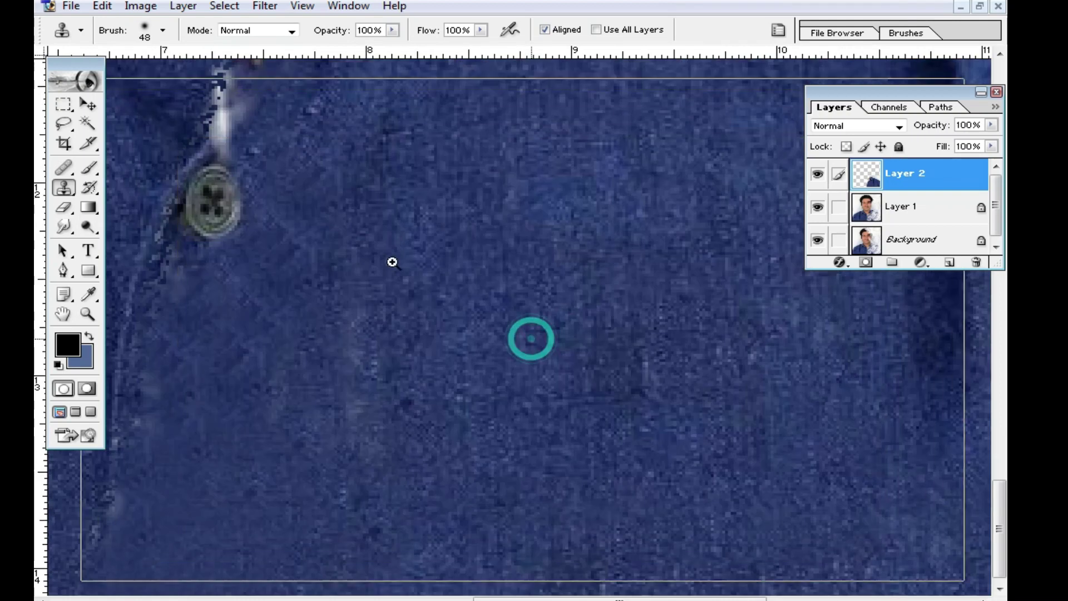
ctrl+click(242, 197)
ctrl+click(539, 398)
ctrl+click(539, 374)
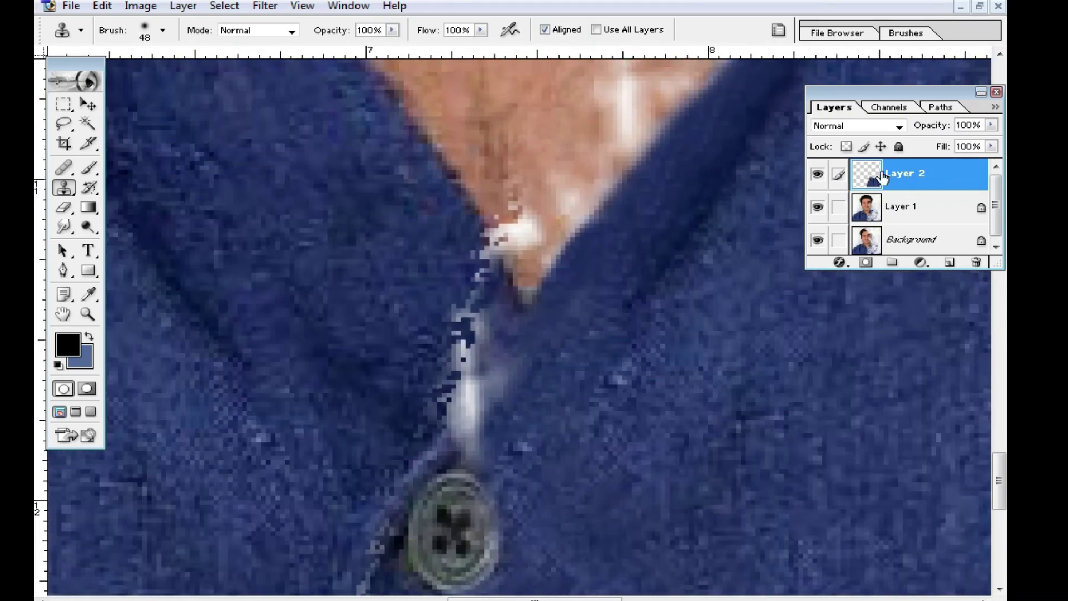
key(ctrl+z)
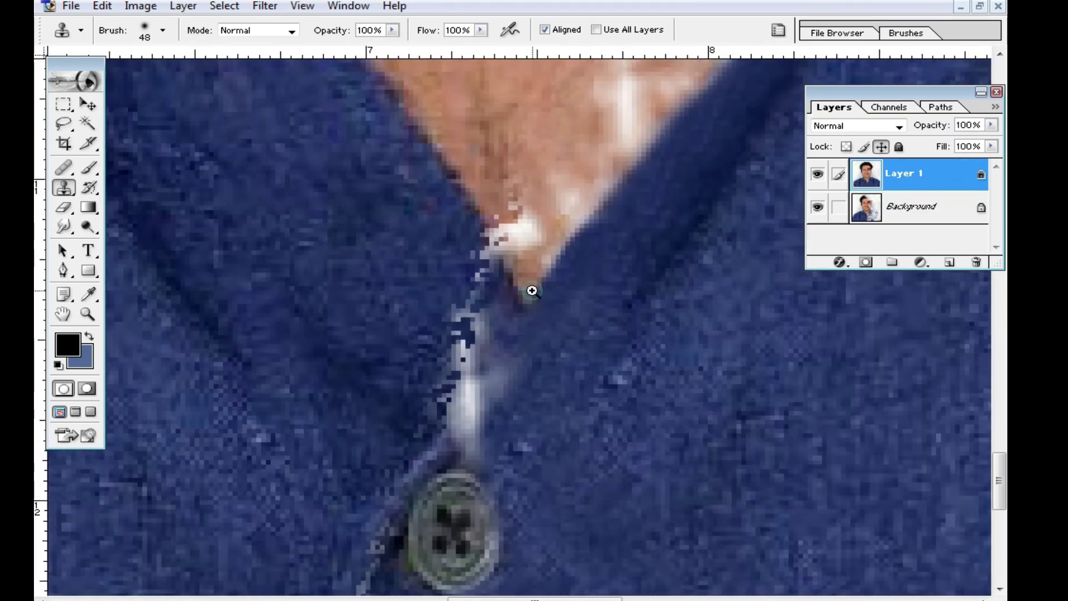
Step: Fit the image on screen, then zoom in on the shirt button and collar
ctrl+click(532, 290)
right_click(562, 291)
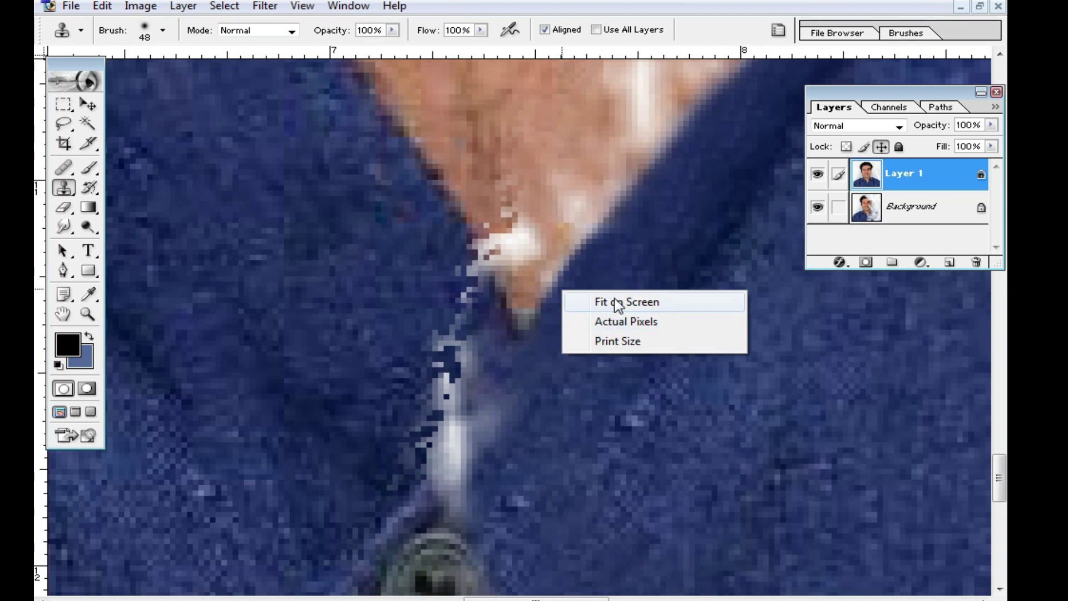
click(618, 303)
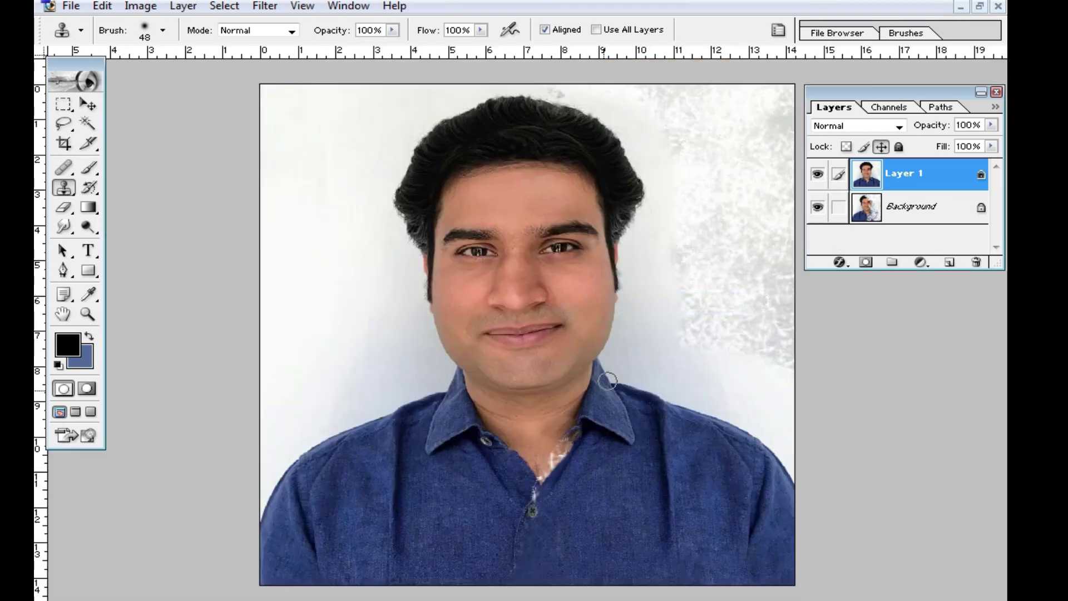
ctrl+click(495, 376)
ctrl+click(524, 357)
ctrl+click(658, 402)
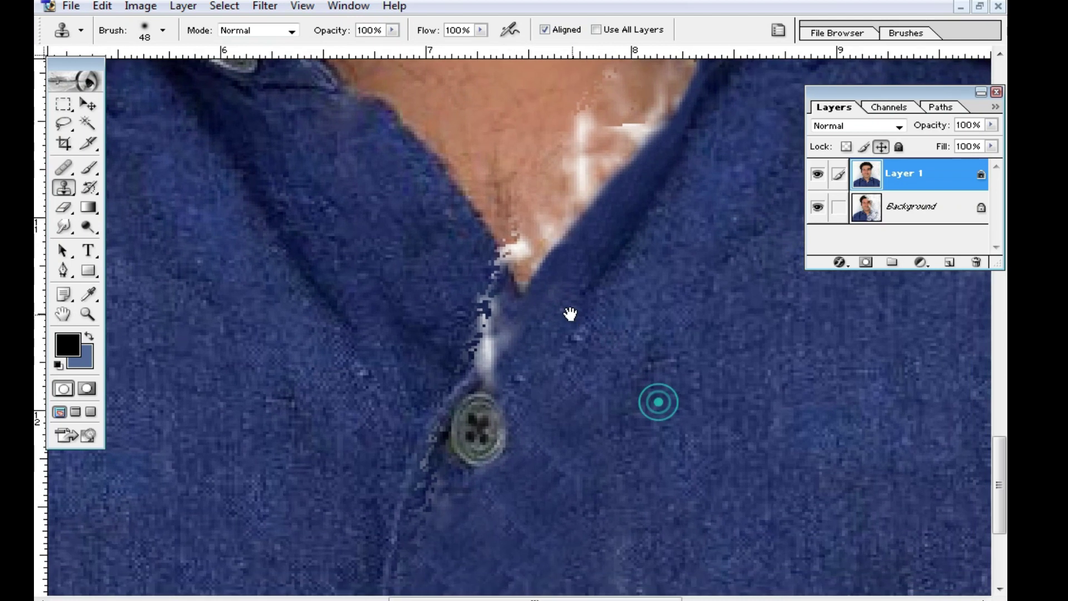
Step: With a 23 px brush, sample nearby fabric and cover the white fleck on the placket
right_click(570, 314)
drag(632, 341, 608, 341)
alt+click(479, 255)
click(479, 297)
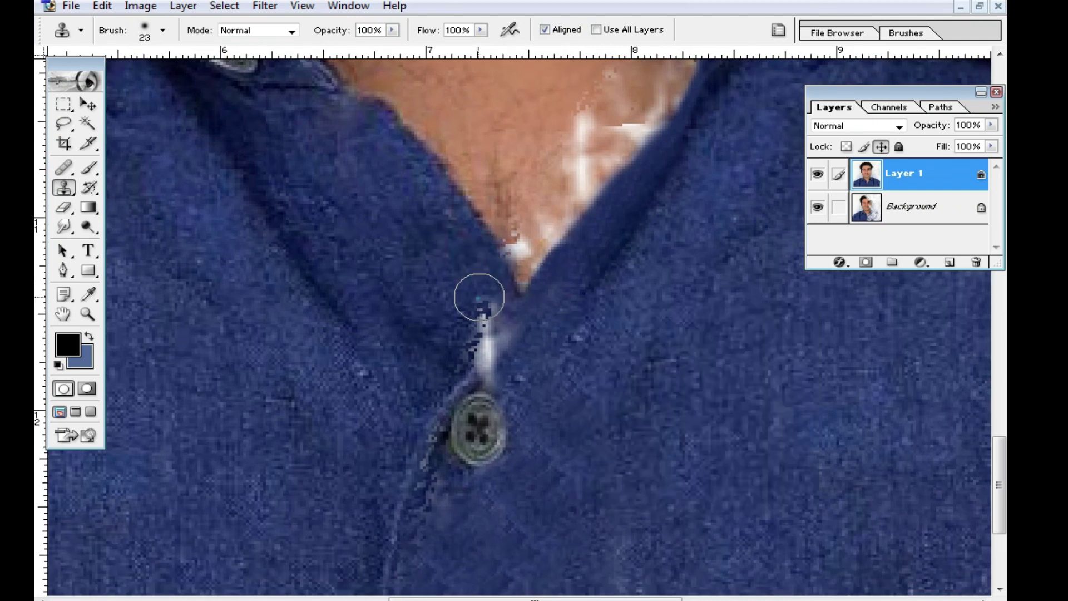
Step: With a 13 px brush, clone over the white streak above the button and V-neck tip
right_click(477, 295)
mouse_move(512, 336)
mouse_down()
mouse_move(498, 336)
mouse_move(489, 374)
mouse_up()
click(484, 317)
alt+click(561, 321)
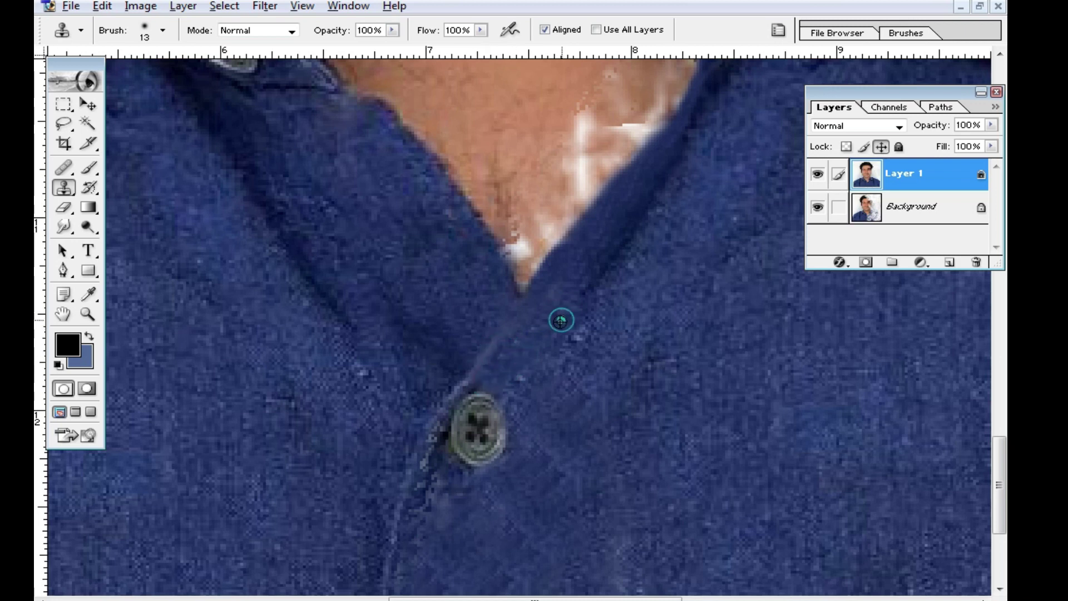
click(487, 334)
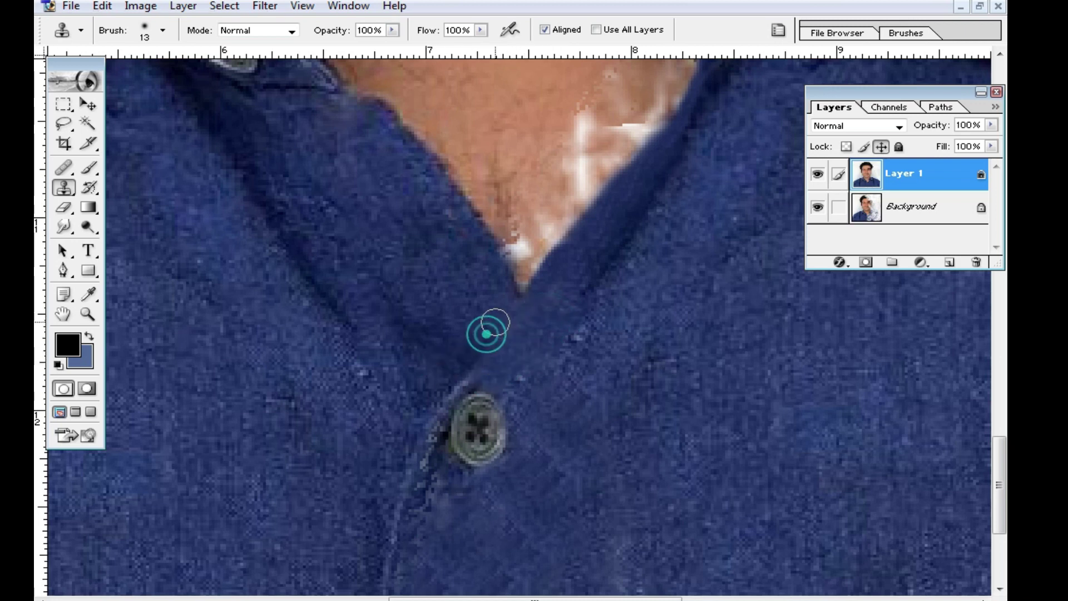
scroll(496, 293, up, 3)
drag(497, 350, 567, 248)
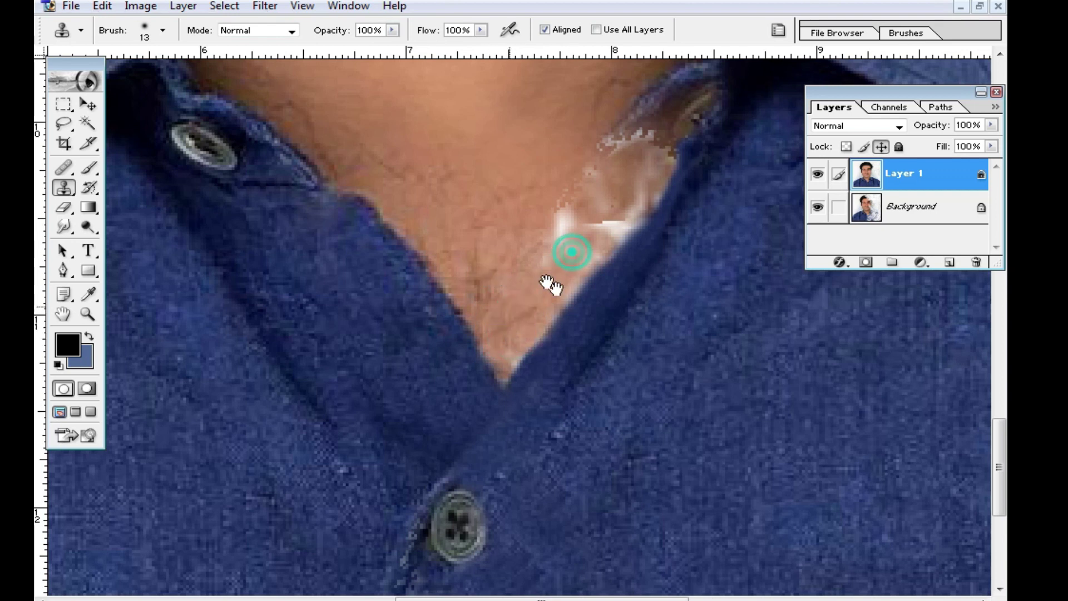
Step: Clone skin tone over more of the neckline streak and enlarge the brush to 19 px
scroll(549, 286, up, 2)
drag(525, 315, 584, 287)
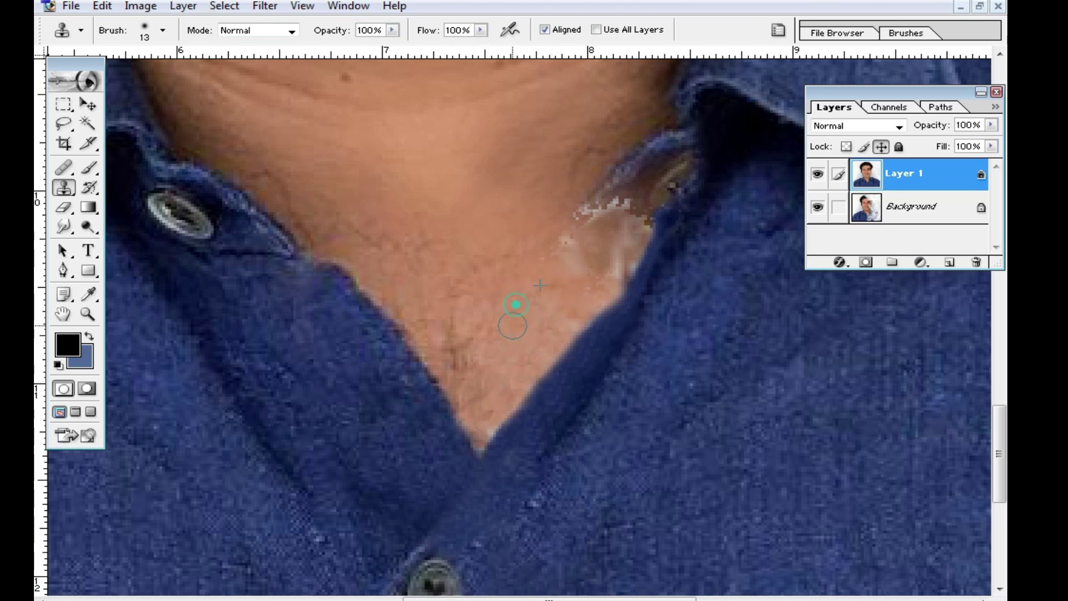
scroll(513, 326, up, 2)
scroll(506, 332, up, 2)
right_click(529, 333)
drag(548, 357, 562, 357)
key(Return)
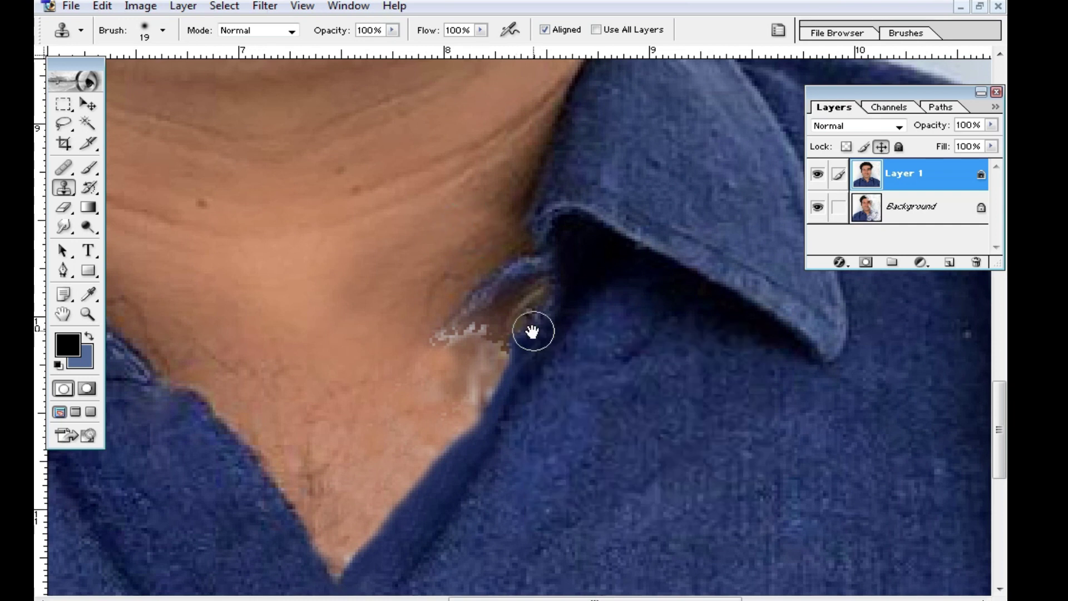
Step: Dismiss an invalid-size warning and set the Clone Stamp brush to 9 px
scroll(532, 329, down, 3)
right_click(562, 298)
drag(608, 332, 590, 333)
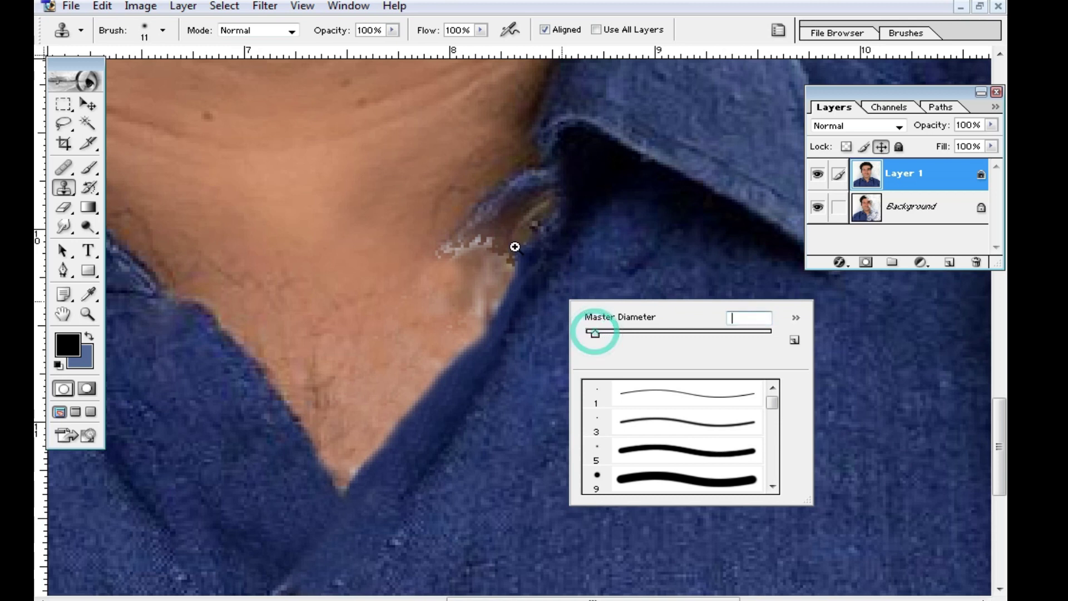
click(519, 240)
ctrl+click(512, 284)
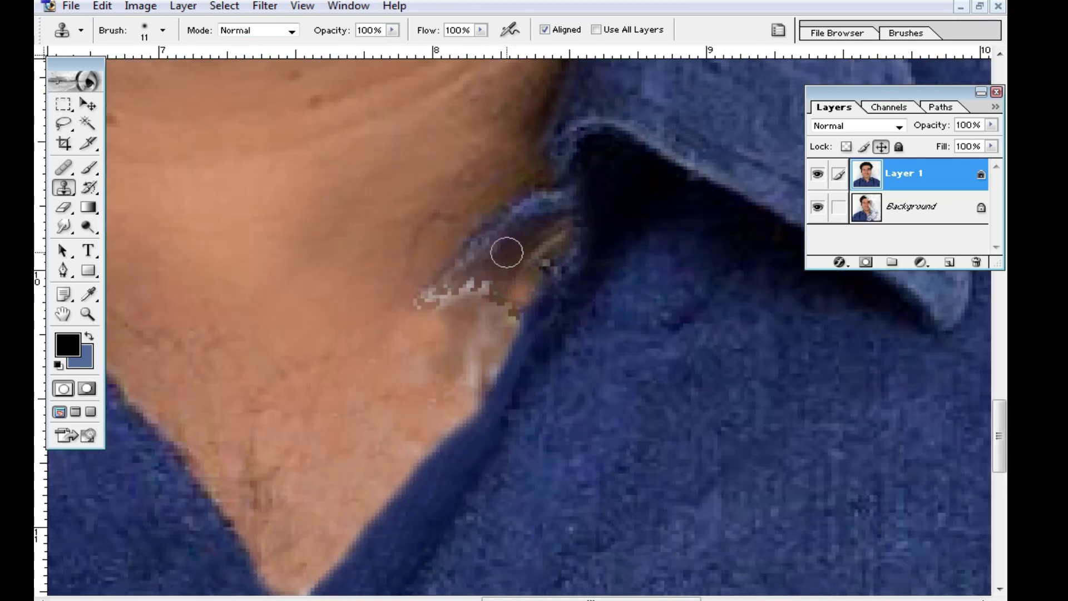
right_click(543, 263)
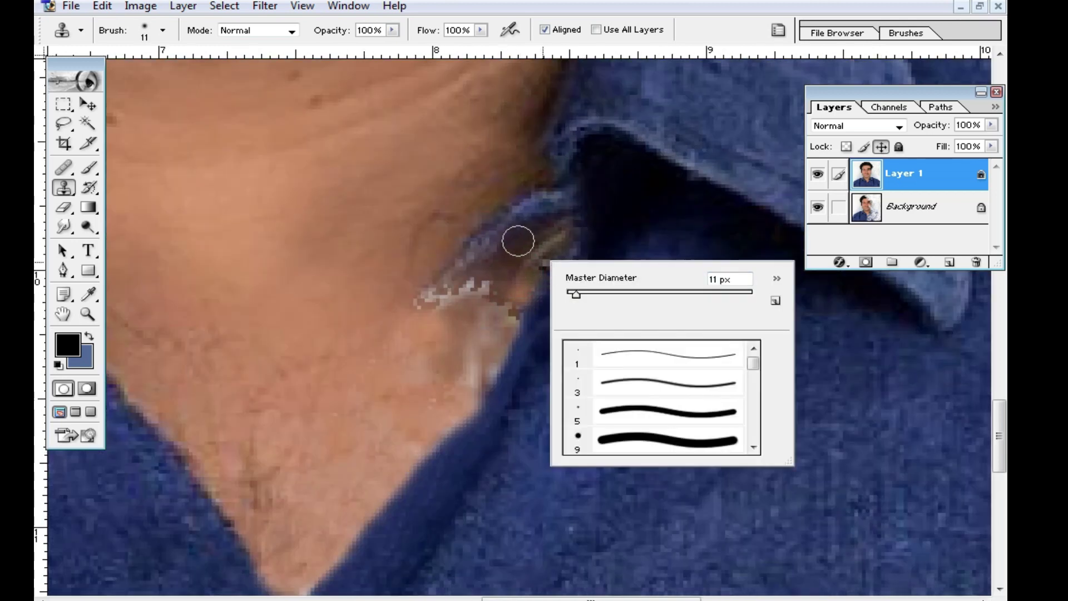
click(518, 241)
right_click(626, 225)
click(651, 255)
drag(651, 255, 654, 254)
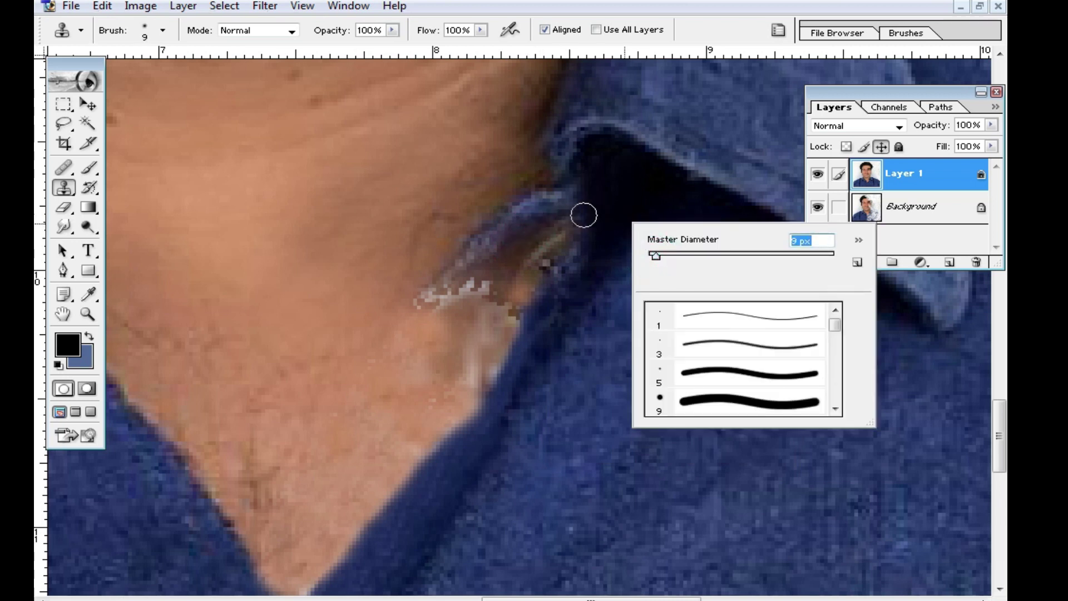
click(555, 204)
Step: Paint collar texture over the white pixels and light patch along the neck edge
drag(537, 231, 550, 244)
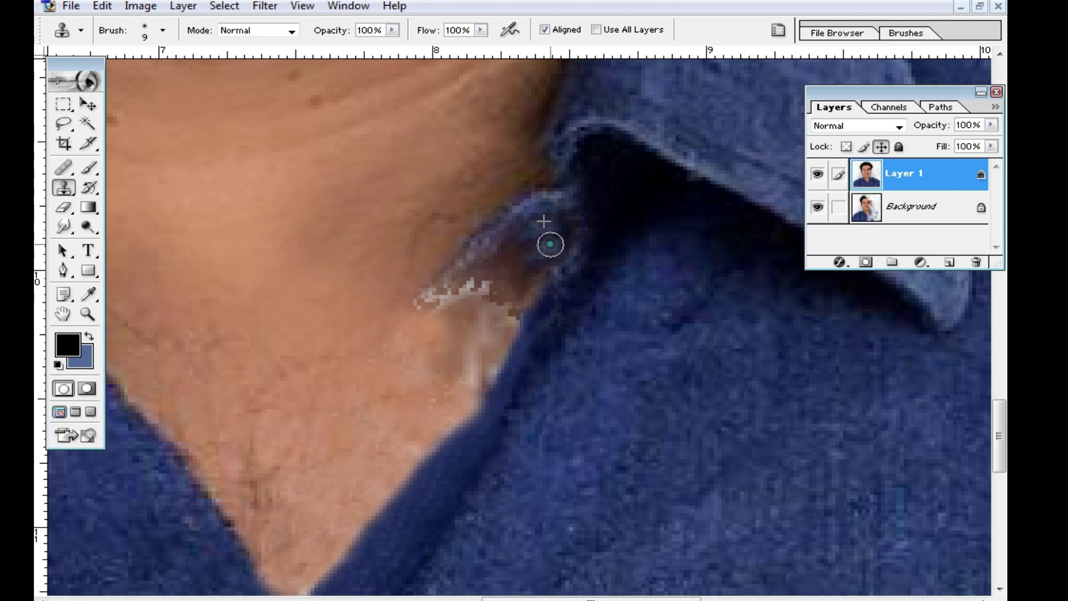
mouse_move(528, 284)
mouse_down()
mouse_move(543, 224)
mouse_move(498, 291)
mouse_move(482, 250)
mouse_move(465, 272)
mouse_move(446, 422)
mouse_up()
click(434, 455)
drag(459, 370, 456, 389)
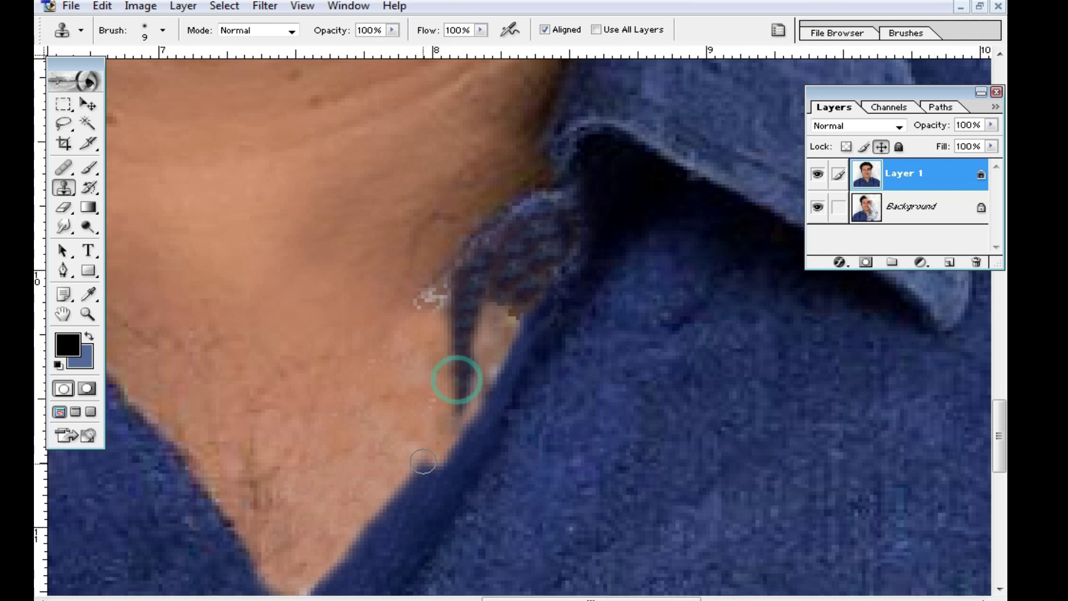
drag(436, 474, 453, 432)
mouse_move(434, 498)
mouse_down()
mouse_move(465, 393)
mouse_move(467, 434)
mouse_move(467, 352)
mouse_move(491, 303)
mouse_move(486, 370)
mouse_move(489, 290)
mouse_up()
Step: Extend blue collar texture up the neck edge for a clean skin-to-collar line
drag(477, 350, 475, 329)
drag(484, 377, 488, 287)
mouse_move(421, 267)
mouse_down()
mouse_move(436, 258)
mouse_move(439, 300)
mouse_move(482, 267)
mouse_move(498, 236)
mouse_move(474, 290)
mouse_move(507, 312)
mouse_up()
mouse_move(541, 235)
mouse_down()
mouse_move(523, 233)
mouse_move(562, 242)
mouse_move(529, 310)
mouse_up()
key(ctrl+minus)
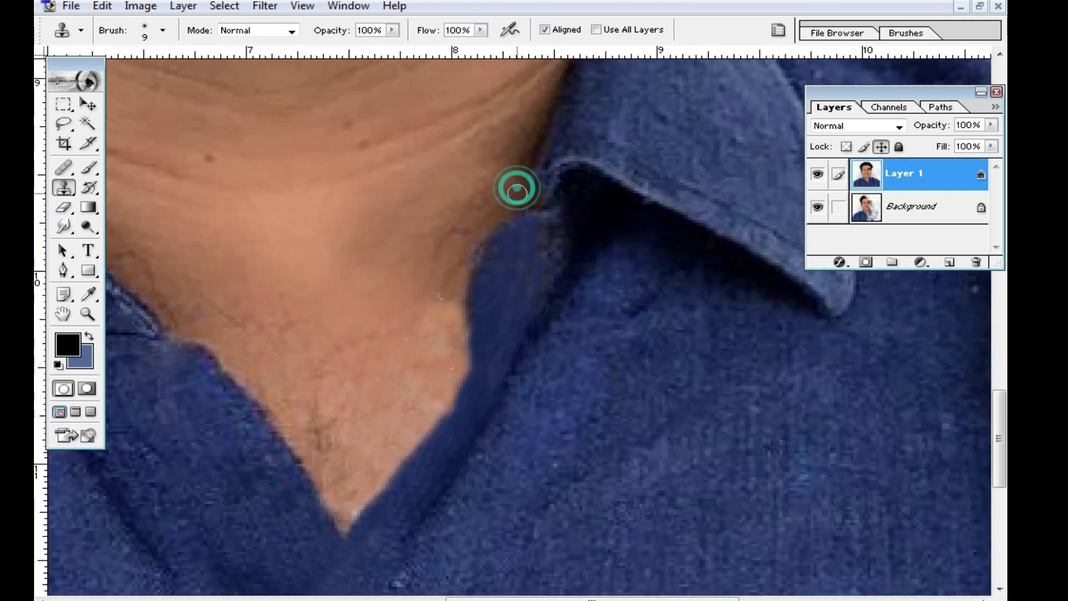
mouse_move(479, 272)
mouse_down()
mouse_move(479, 246)
mouse_move(533, 227)
mouse_move(474, 258)
mouse_move(469, 278)
mouse_move(496, 259)
mouse_up()
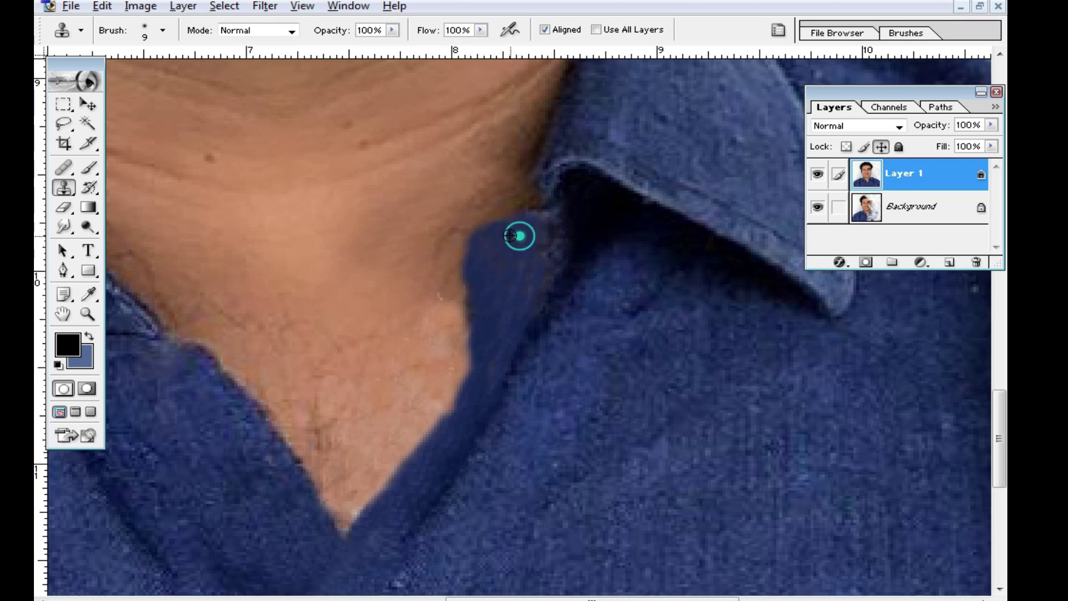
Step: Set an 18 px brush, sample skin near the collar, and frame the lower shirt button
right_click(453, 303)
click(425, 289)
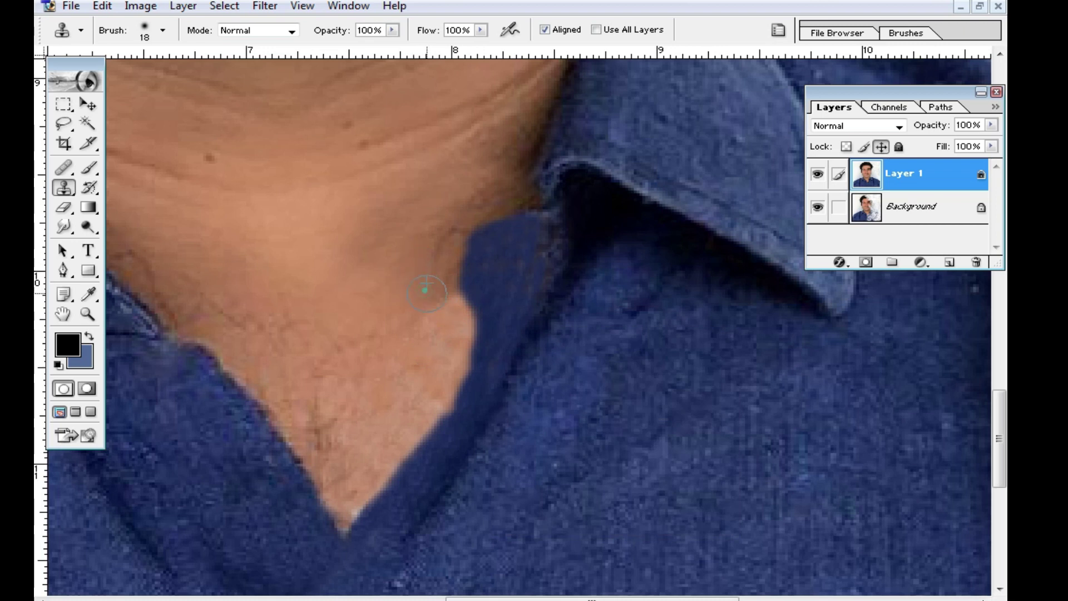
alt+click(432, 317)
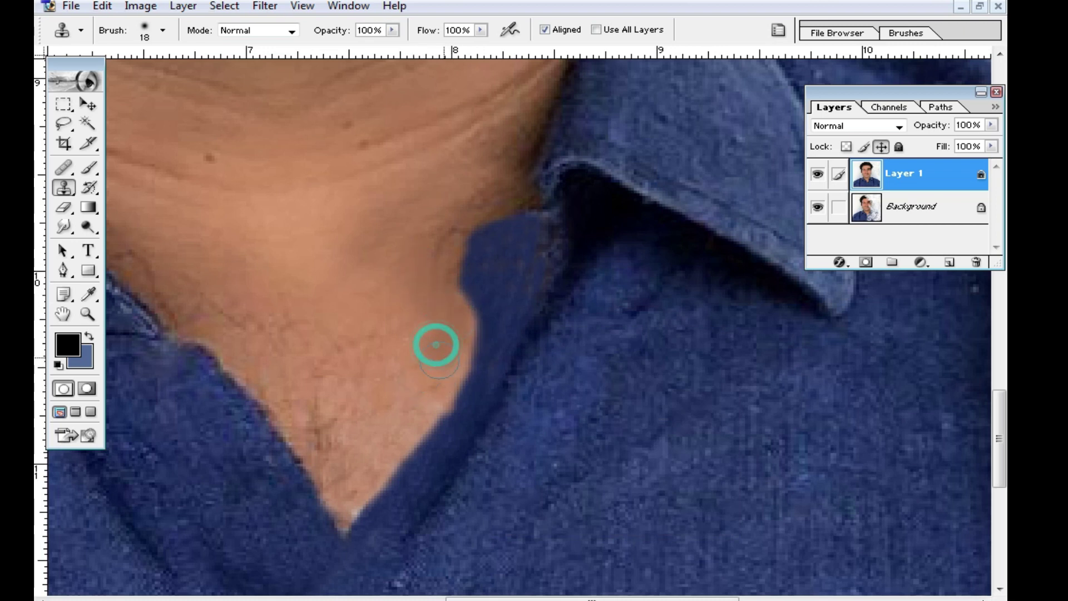
key(ctrl+minus)
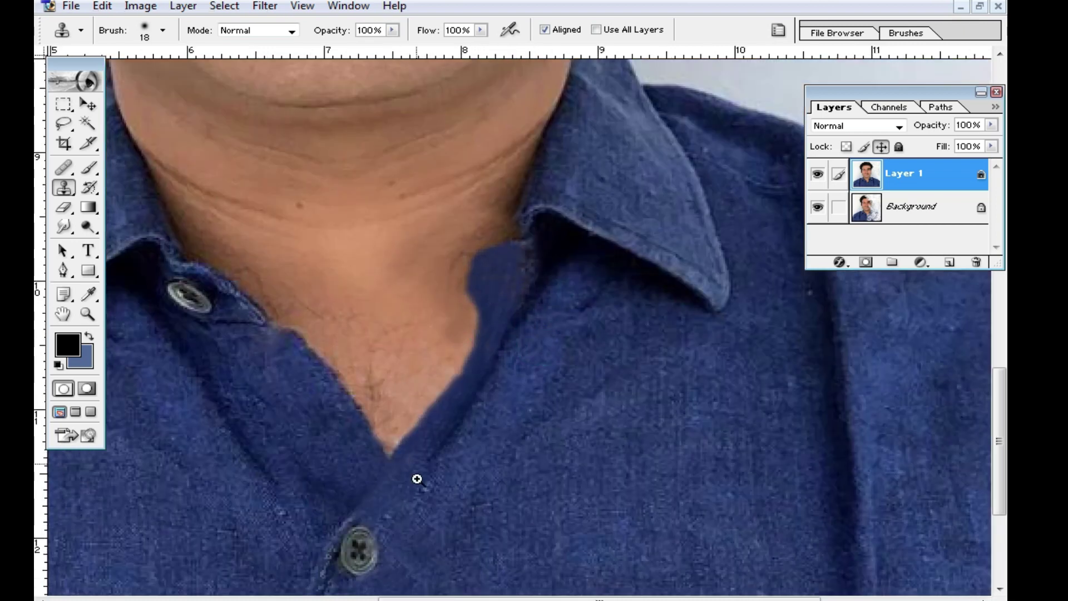
drag(424, 527, 478, 345)
key(ctrl+plus)
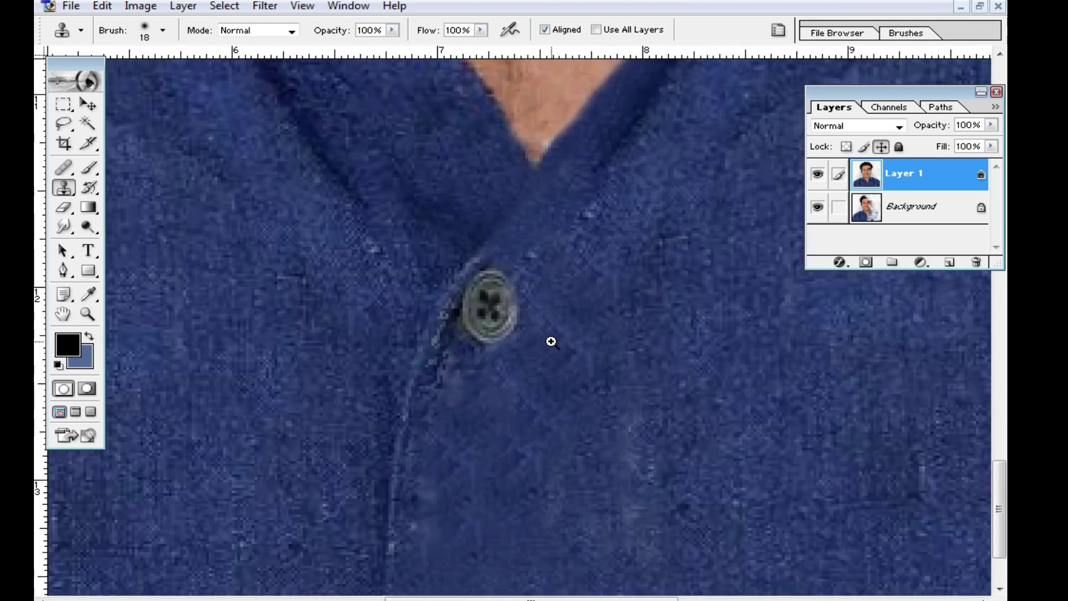
Step: Lasso the shirt button and copy it onto its own layer
click(550, 341)
drag(64, 124, 136, 124)
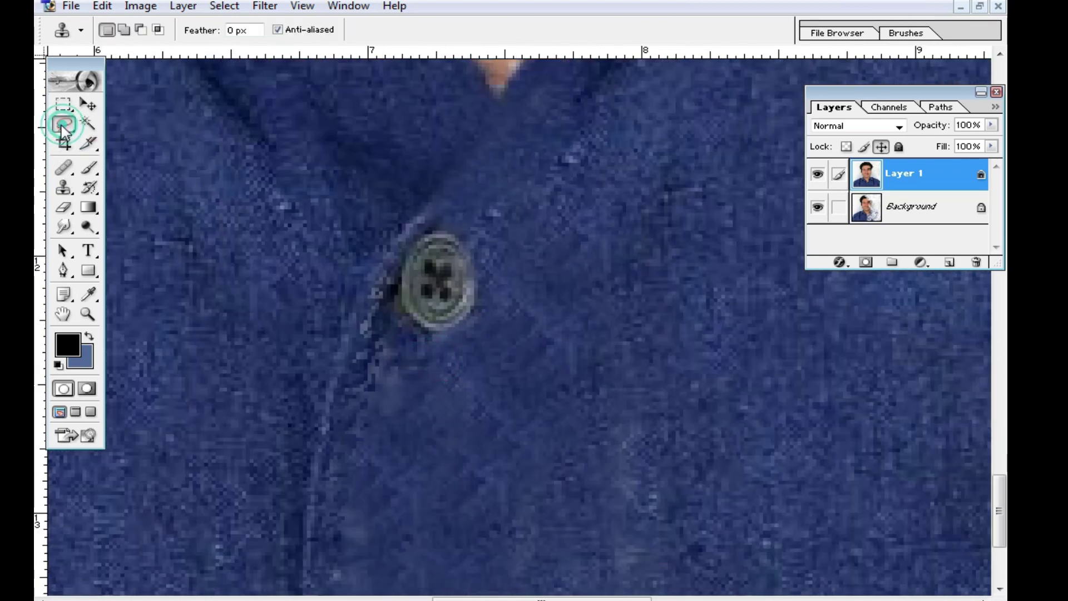
drag(463, 240, 474, 273)
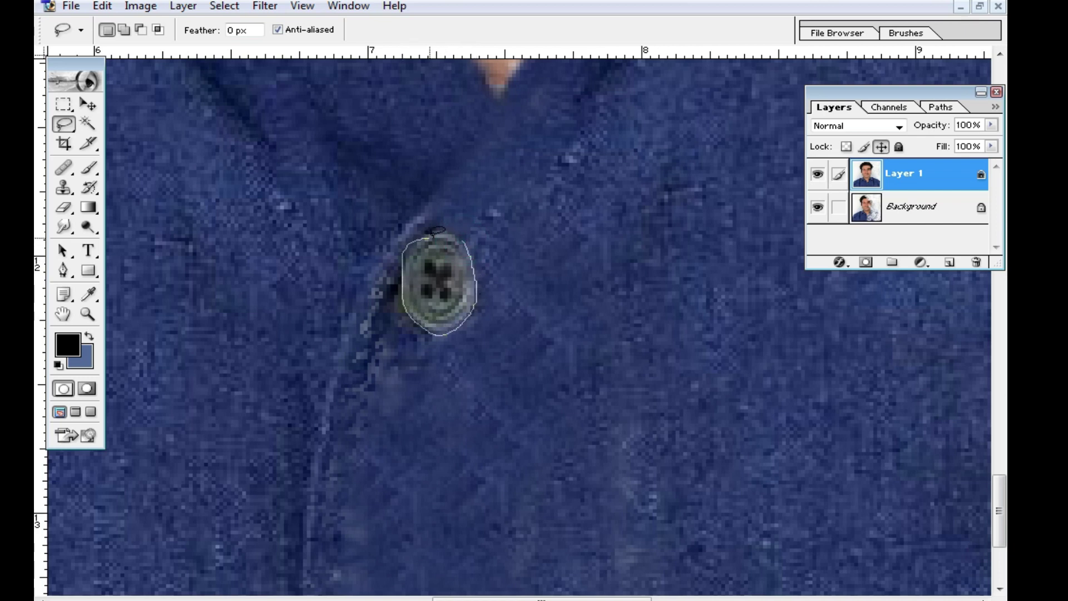
click(91, 106)
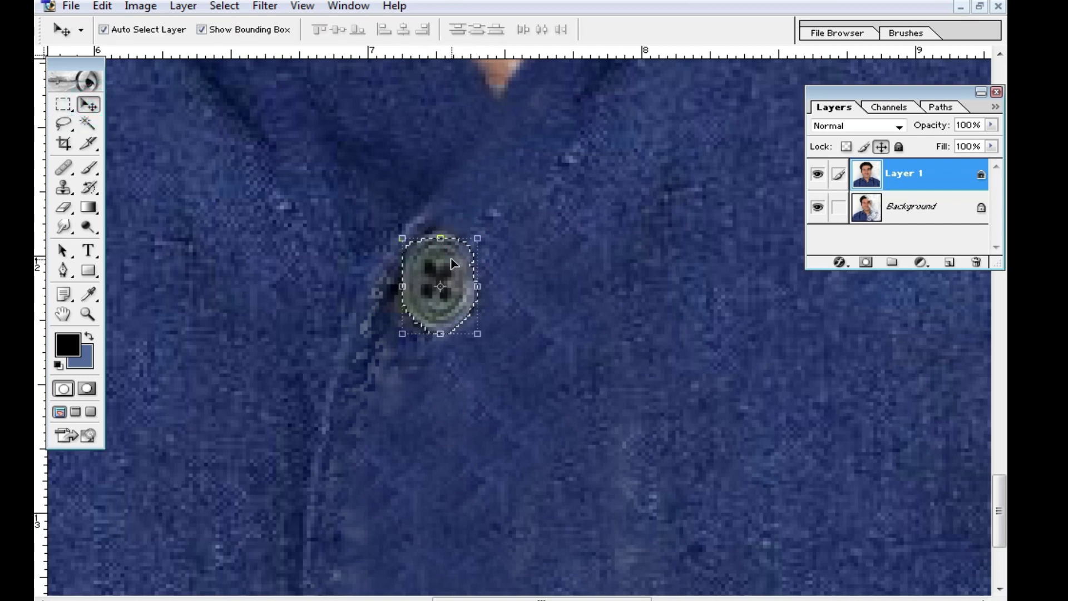
key(ctrl+j)
Step: Move the button copy to the collar's V and reshape it to fit with Free Transform
drag(454, 263, 575, 96)
key(ctrl+minus)
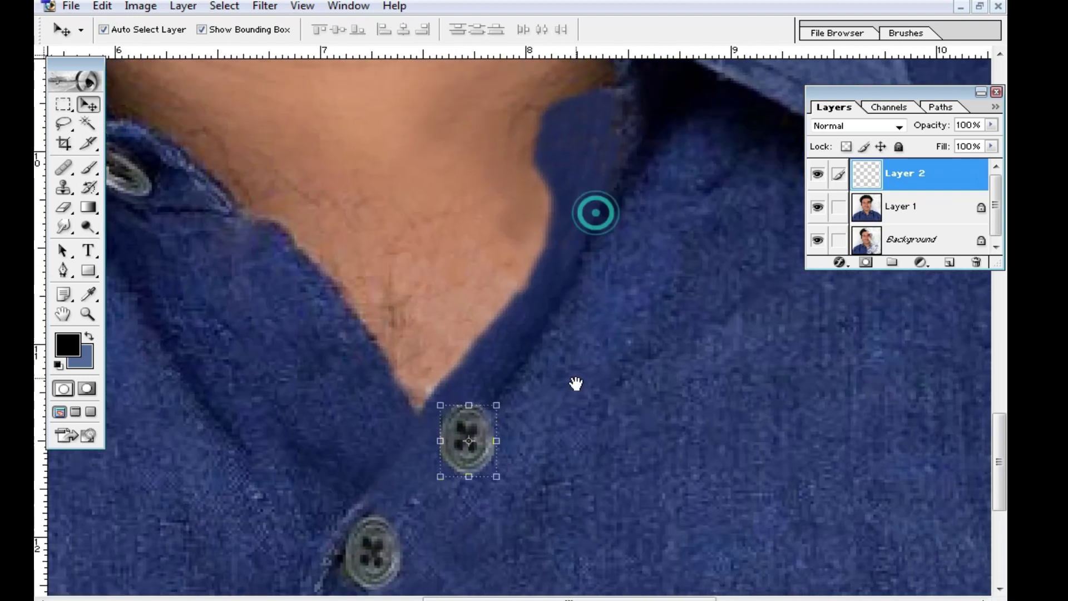
drag(455, 460, 584, 162)
key(ctrl+t)
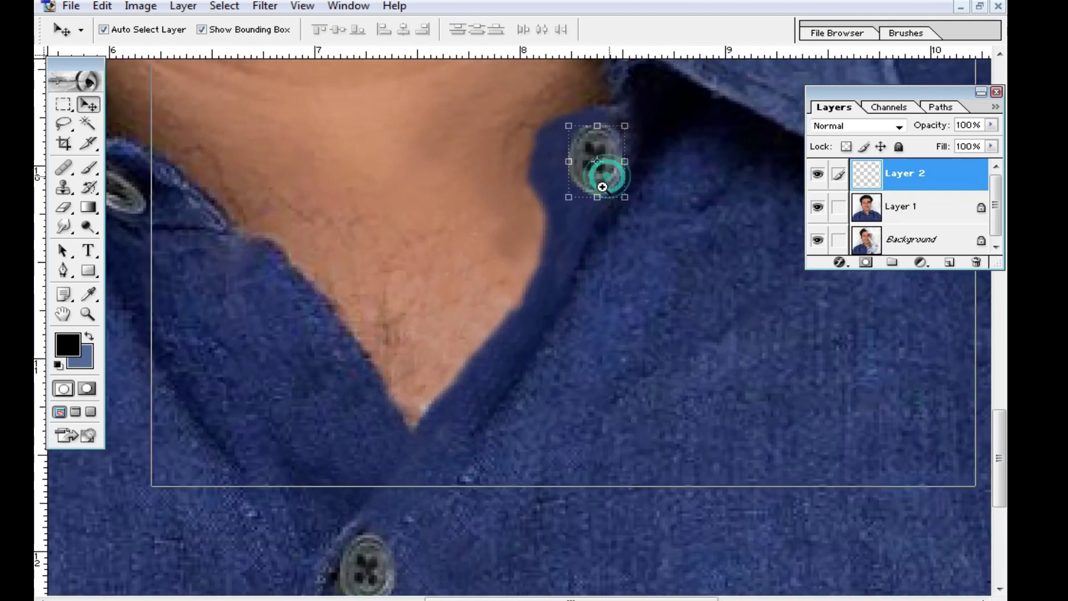
key(ctrl+plus)
drag(546, 356, 532, 326)
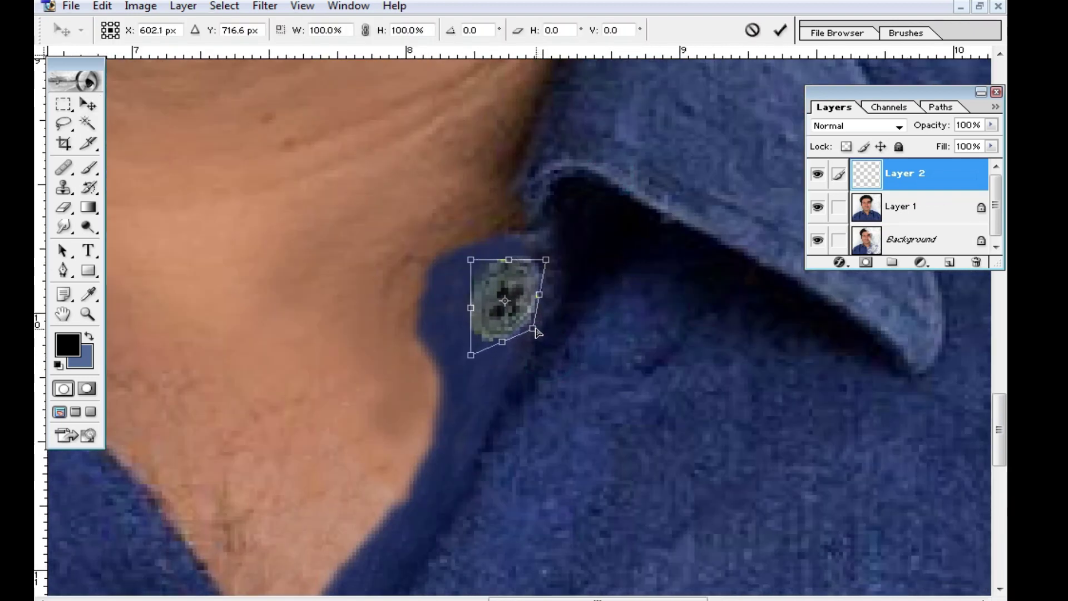
drag(539, 261, 536, 255)
double_click(524, 281)
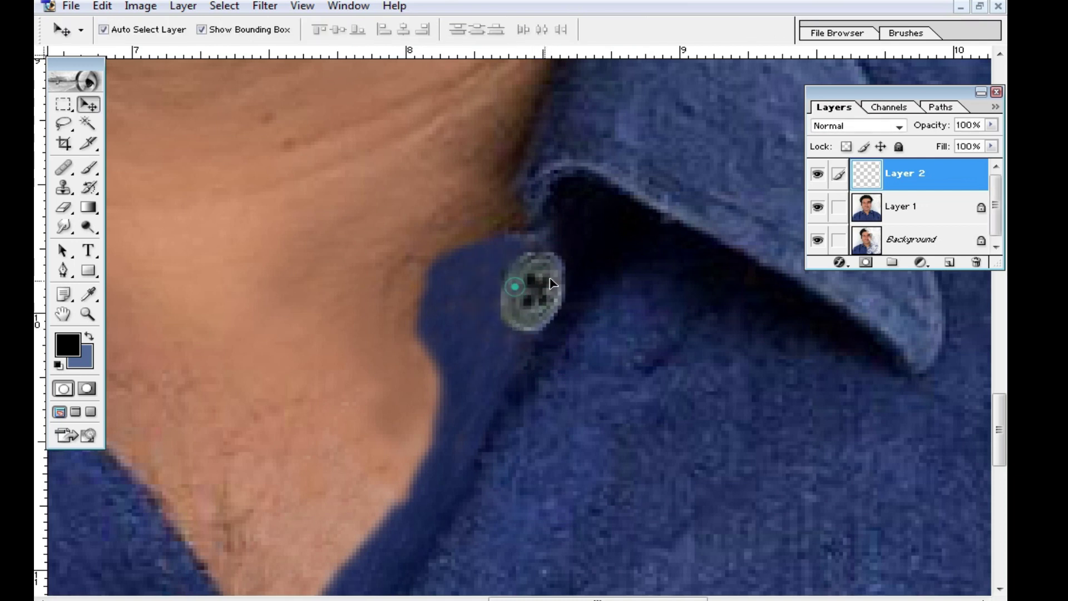
Step: Review the collar placement, then delete Layer 2 so only Layer 1 and Background remain
click(523, 399)
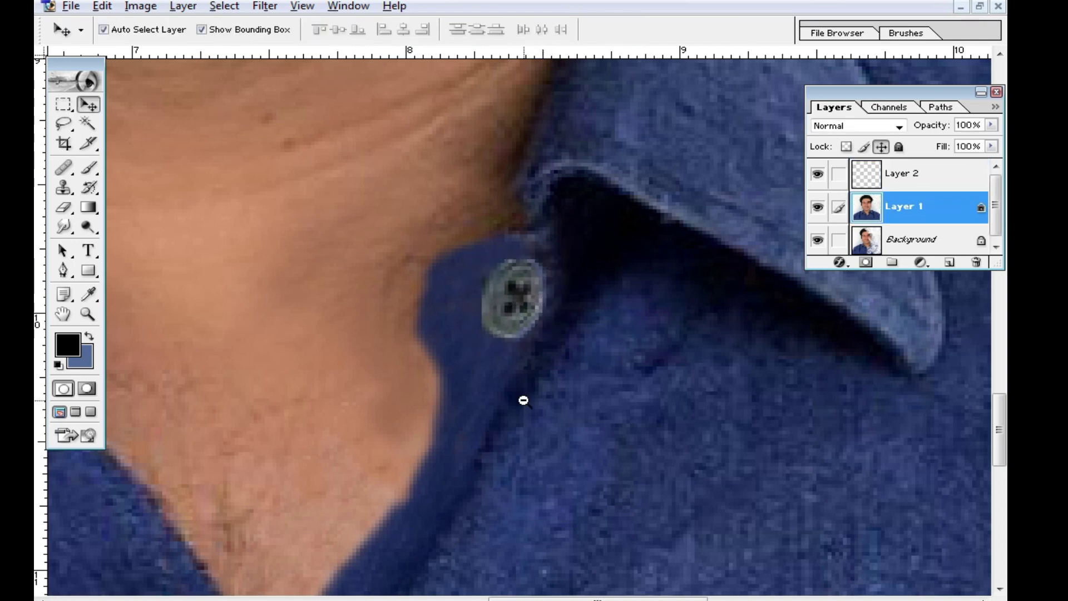
ctrl+alt+click(532, 321)
ctrl+alt+click(543, 296)
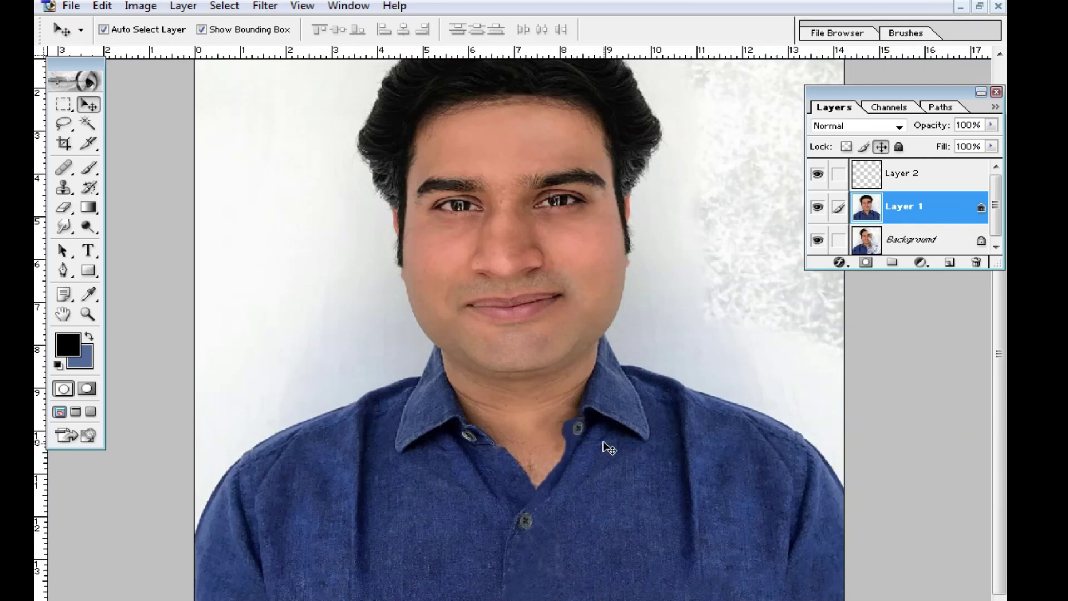
ctrl+alt+click(627, 361)
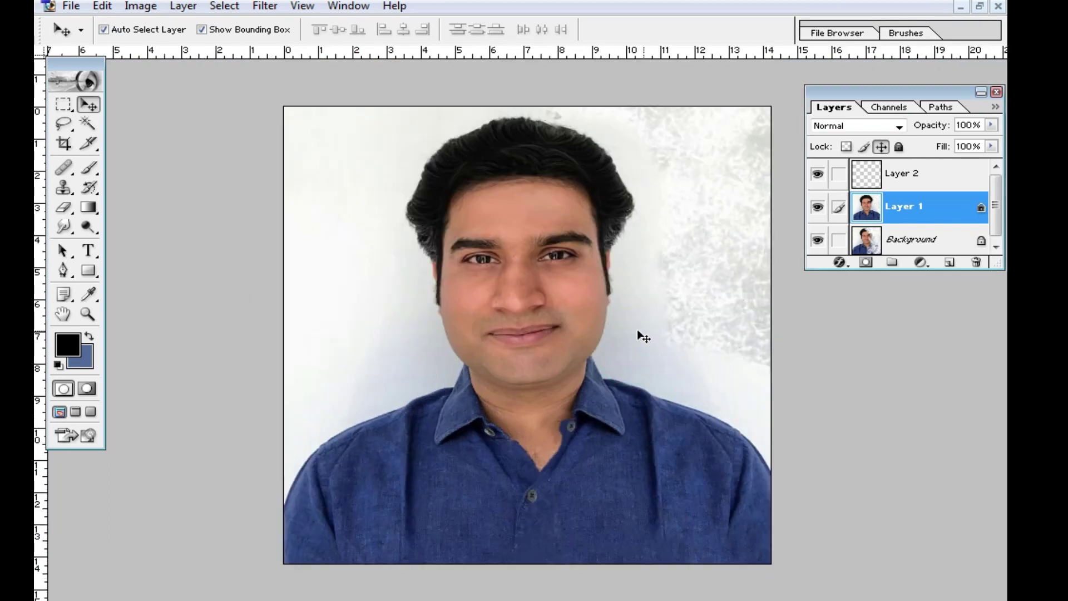
ctrl+click(634, 310)
click(901, 173)
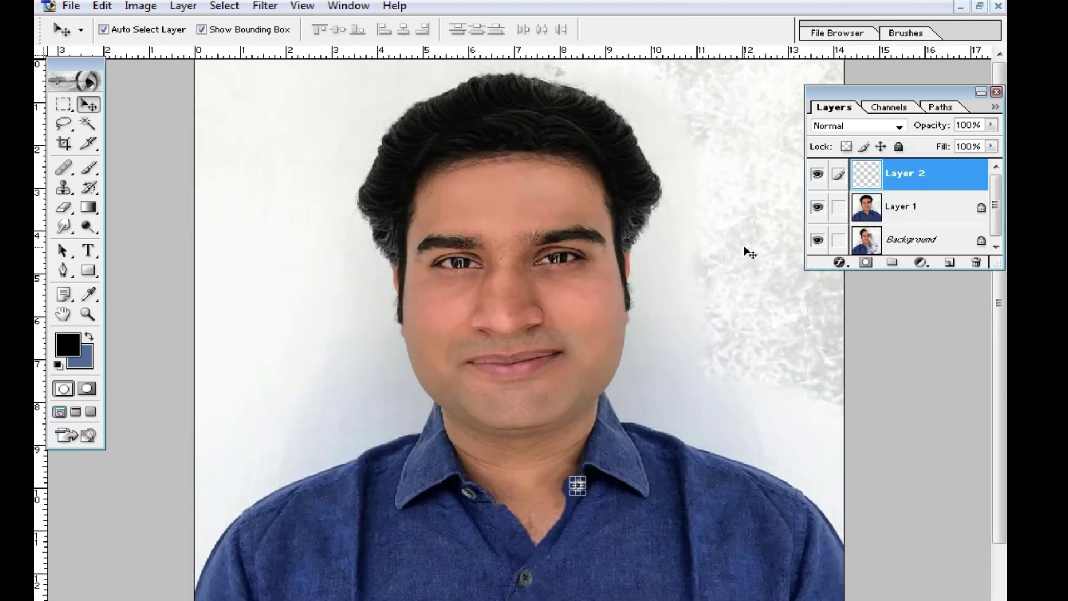
key(Delete)
ctrl+click(663, 198)
Step: Zoom into the hair top and clone hair texture onto it with the Clone Stamp
ctrl+click(565, 153)
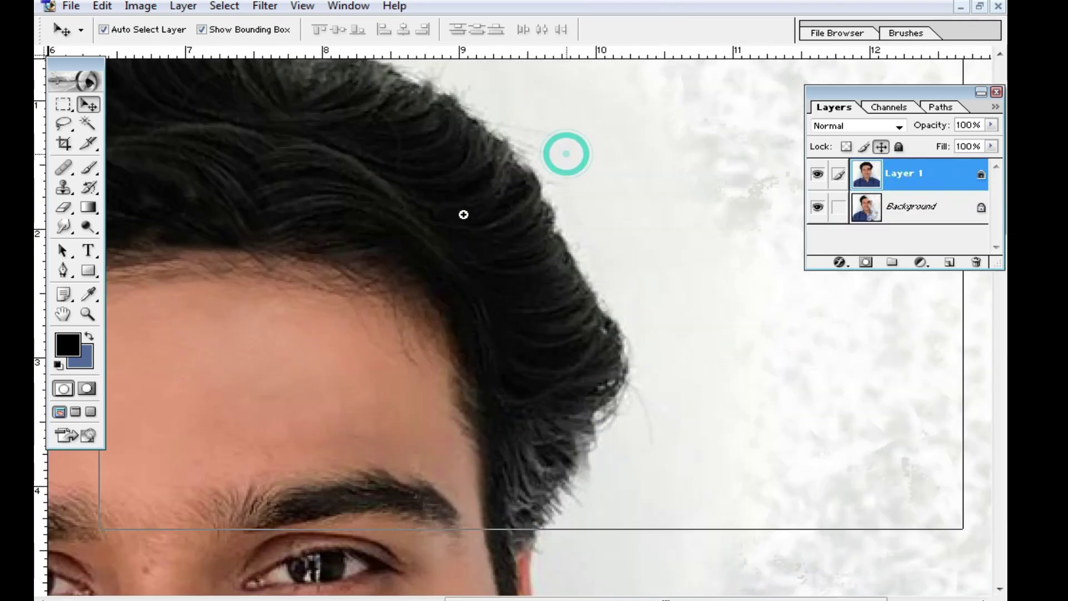
ctrl+click(357, 255)
ctrl+click(533, 338)
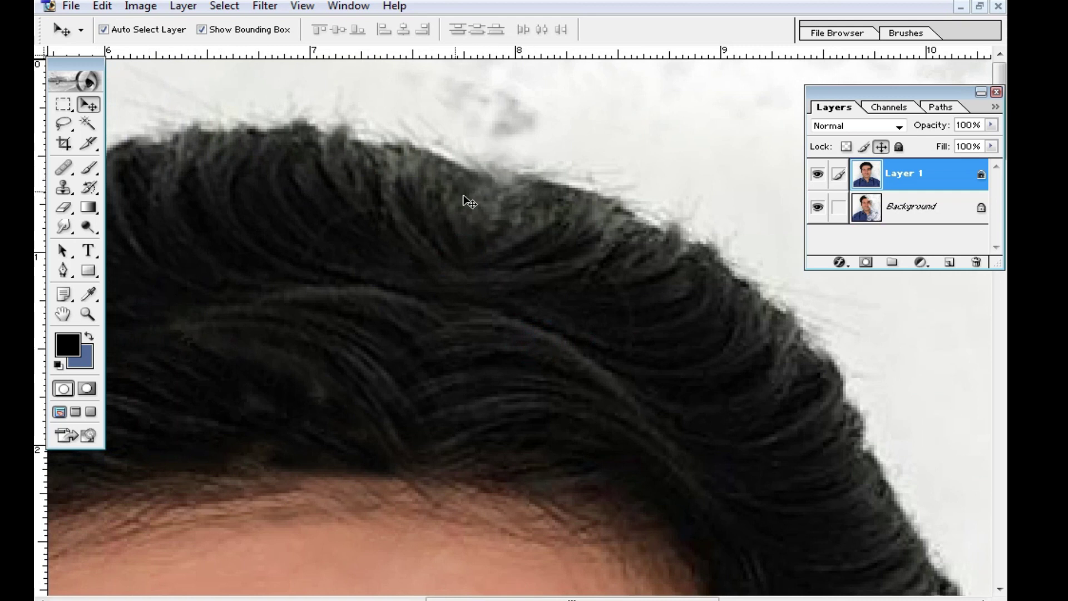
click(62, 187)
alt+click(305, 253)
mouse_move(395, 285)
mouse_down()
mouse_move(289, 293)
mouse_move(322, 329)
mouse_up()
Step: Sample new hair sources and clone strokes to fill gaps and smooth the upper hair edge
alt+click(369, 265)
mouse_move(422, 256)
mouse_down()
mouse_move(436, 222)
mouse_move(354, 194)
mouse_move(402, 186)
mouse_up()
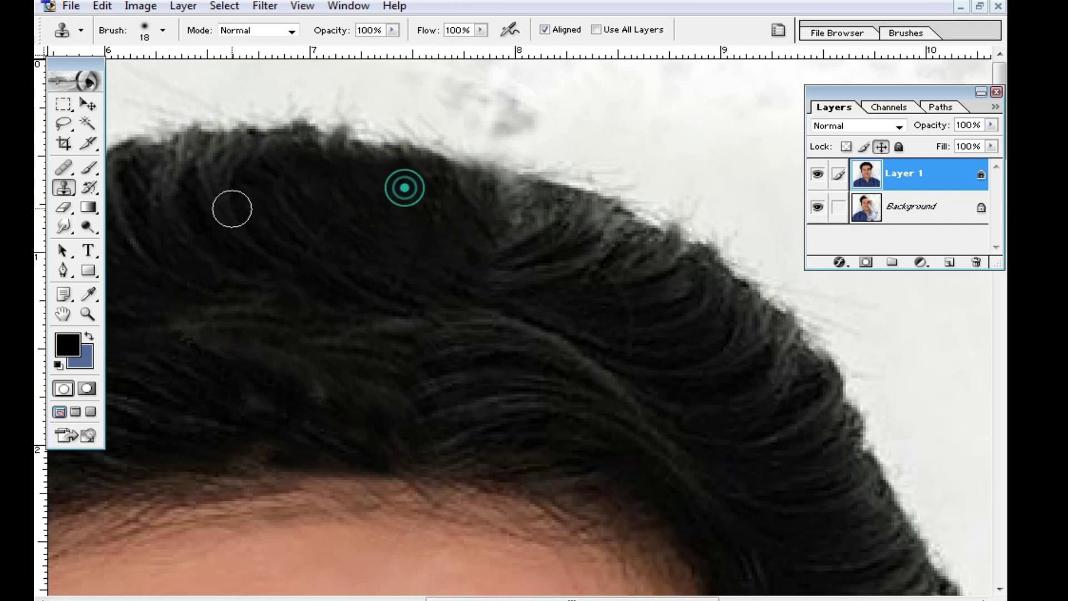
drag(596, 345, 613, 313)
drag(669, 289, 574, 198)
drag(677, 230, 646, 206)
Step: Enlarge the clone brush to about 39 px, clone more over the top edge, and zoom out
drag(621, 402, 634, 310)
right_click(583, 278)
key(Return)
mouse_move(519, 212)
mouse_down()
mouse_move(496, 258)
mouse_move(613, 296)
mouse_up()
key(ctrl+minus)
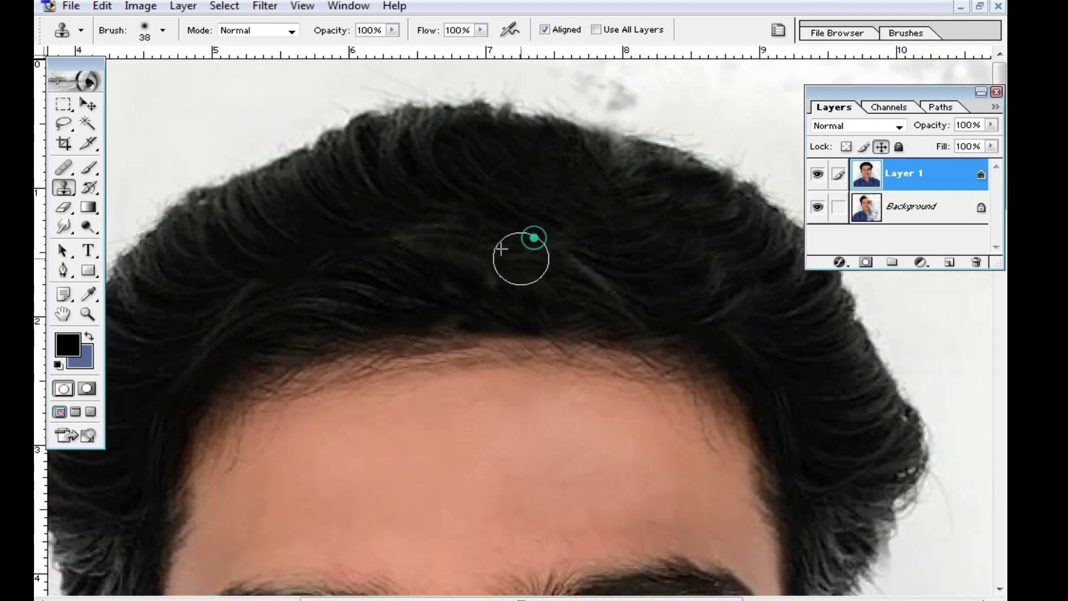
key(ctrl+minus)
key(ctrl+minus)
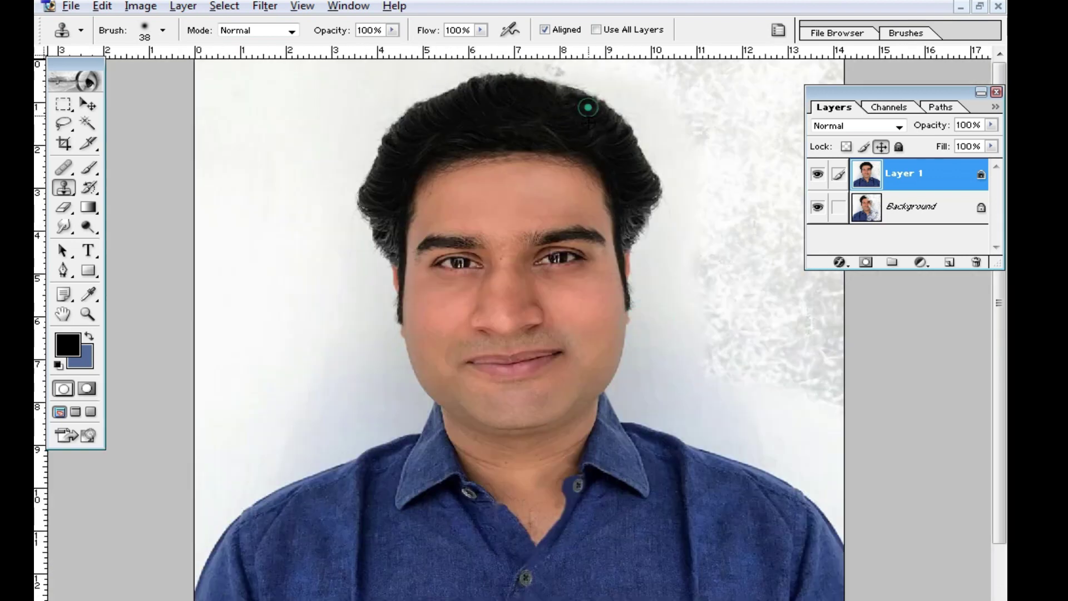
key(ctrl+minus)
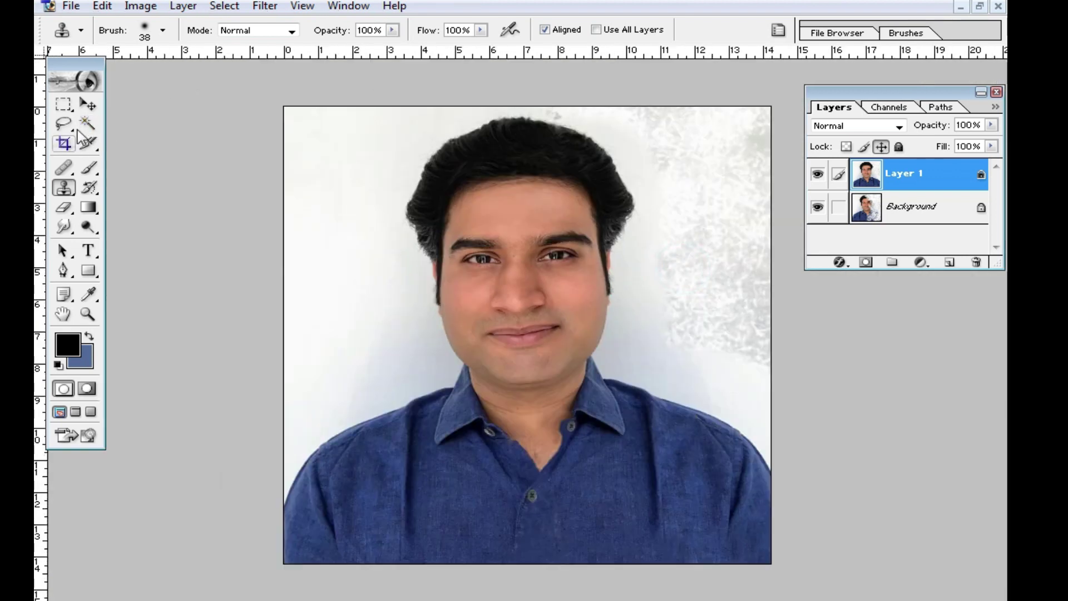
Step: Magic Wand select the textured background on both sides of the head
click(88, 123)
click(639, 220)
click(708, 286)
click(606, 356)
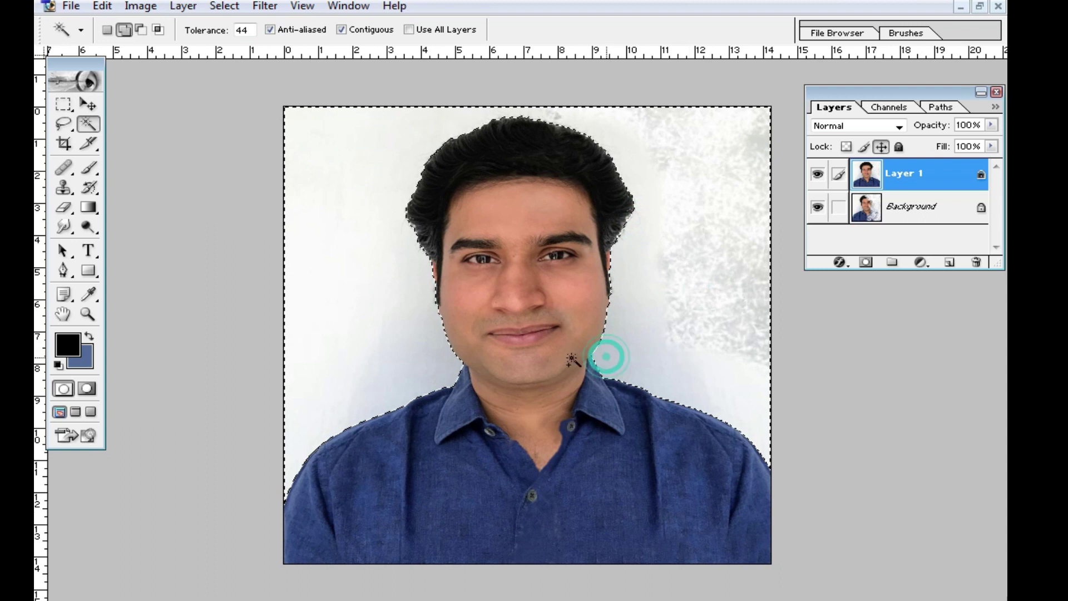
click(351, 238)
click(370, 175)
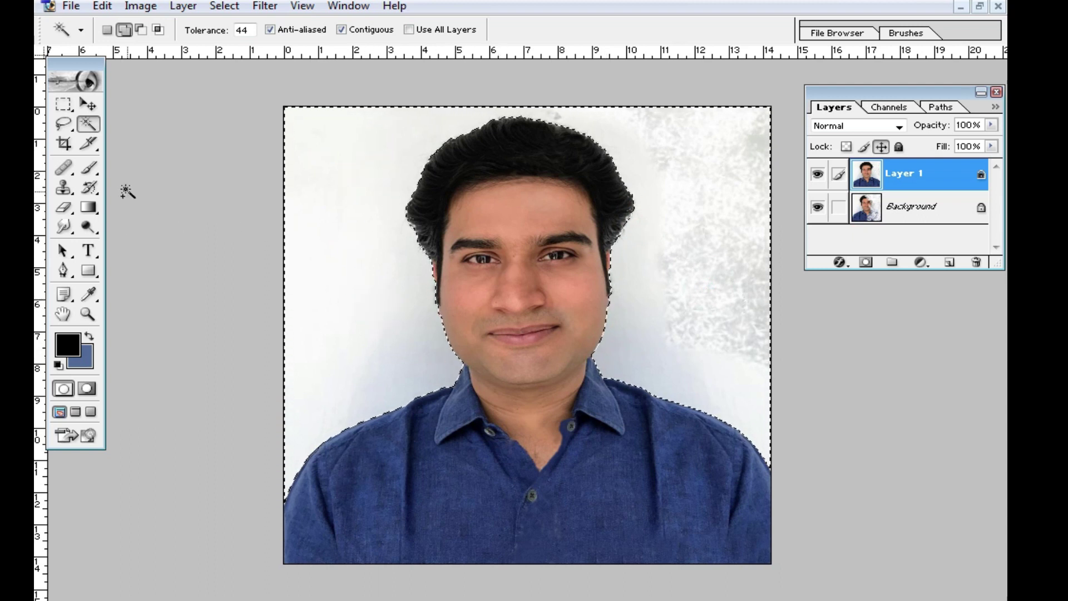
Step: Paint the background selection white with a 241 px brush and feather it 10 px
click(88, 167)
right_click(487, 295)
click(632, 321)
key(Return)
drag(697, 330, 678, 378)
key(ctrl+alt+d)
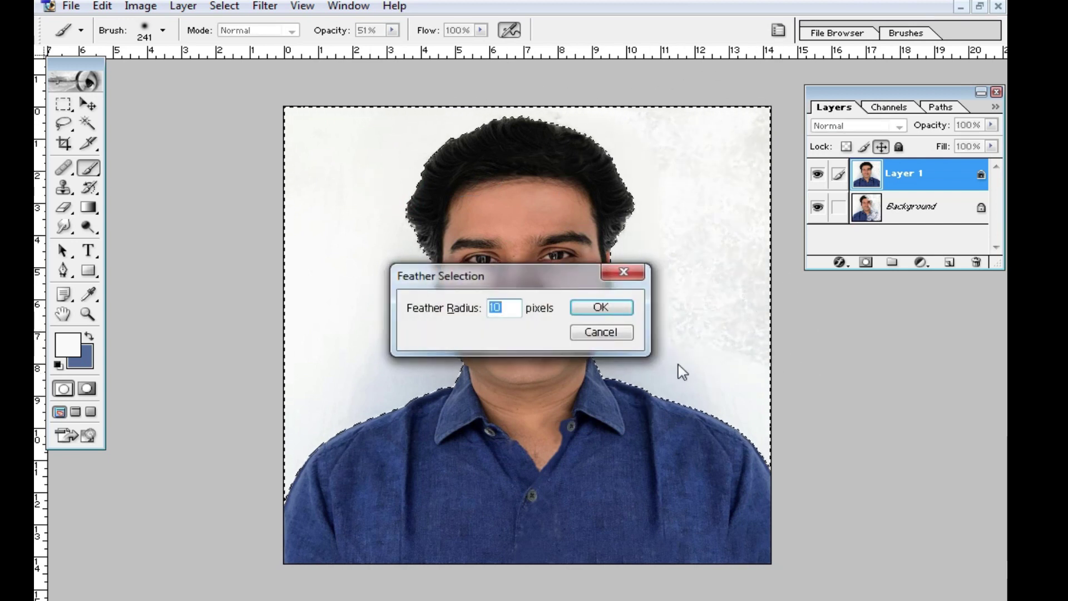
key(Return)
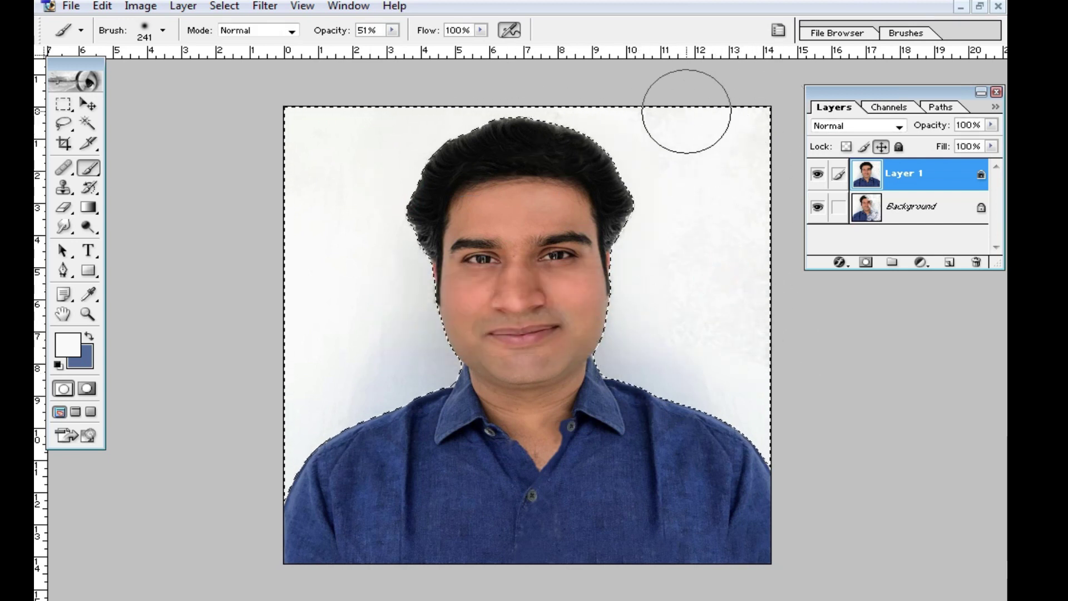
Step: Paint the remaining background white, then trial blue left of the face and undo it
click(708, 350)
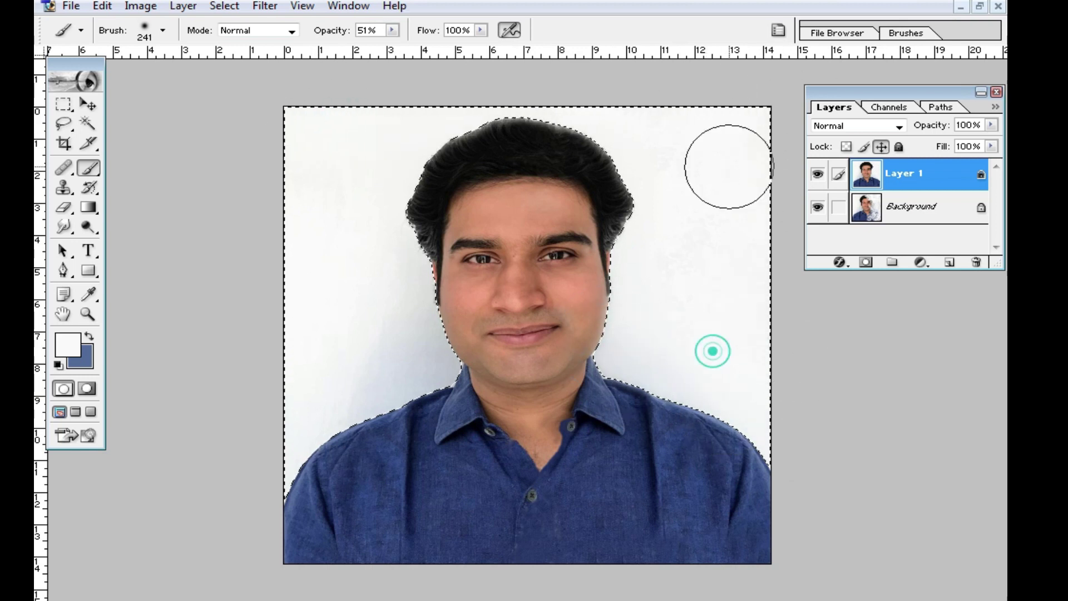
click(466, 341)
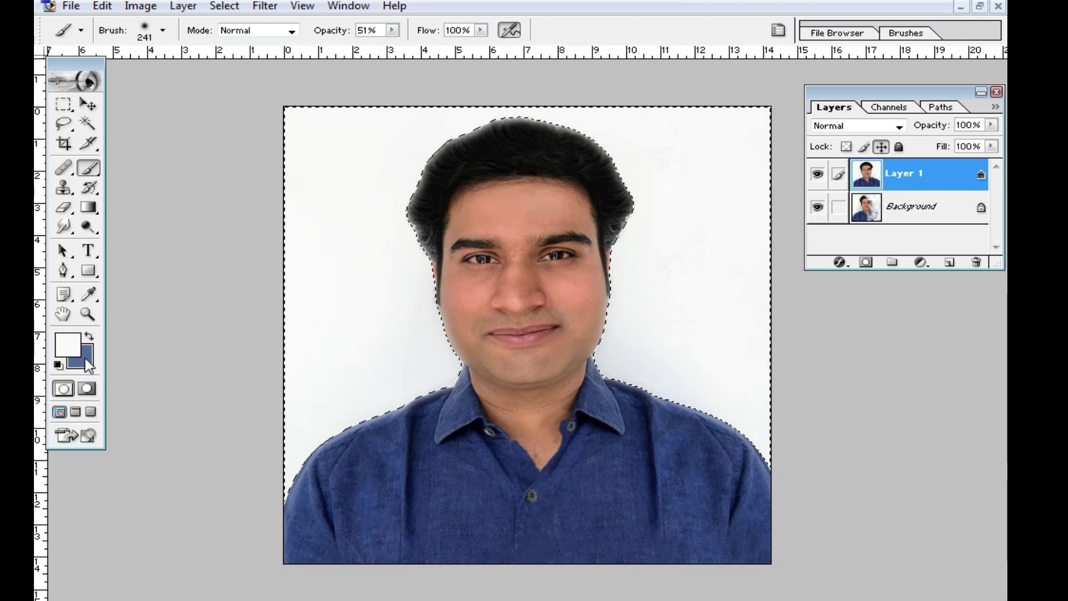
key(x)
mouse_move(267, 305)
mouse_down()
mouse_move(298, 298)
mouse_move(353, 258)
mouse_up()
key(ctrl+z)
Step: Test a brighter, more opaque blue on the left background, then clear the selection
click(68, 345)
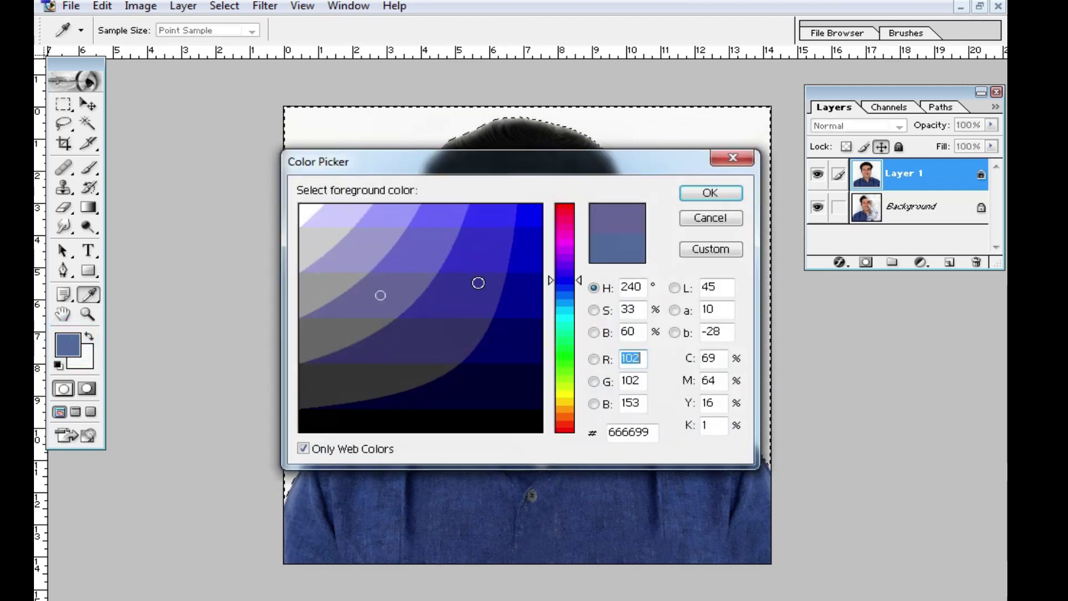
click(440, 211)
click(706, 192)
mouse_move(361, 139)
mouse_down()
mouse_move(394, 179)
mouse_move(419, 179)
mouse_move(365, 334)
mouse_move(412, 384)
mouse_up()
drag(392, 30, 440, 56)
mouse_move(423, 162)
mouse_down()
mouse_move(317, 100)
mouse_move(456, 356)
mouse_move(483, 301)
mouse_move(445, 200)
mouse_move(584, 72)
mouse_move(684, 453)
mouse_move(611, 432)
mouse_up()
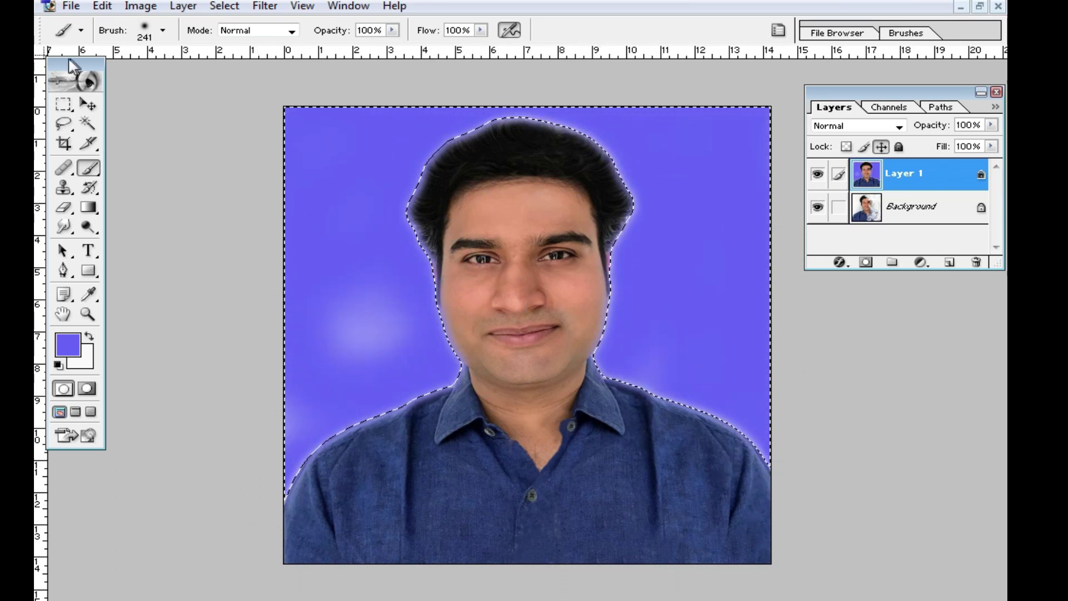
click(63, 104)
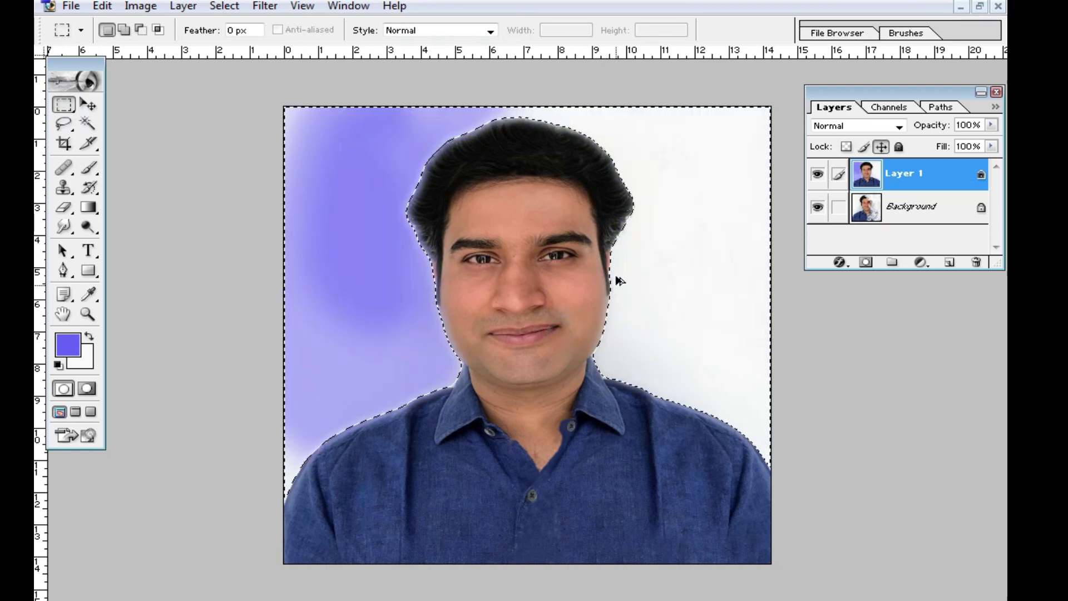
click(513, 228)
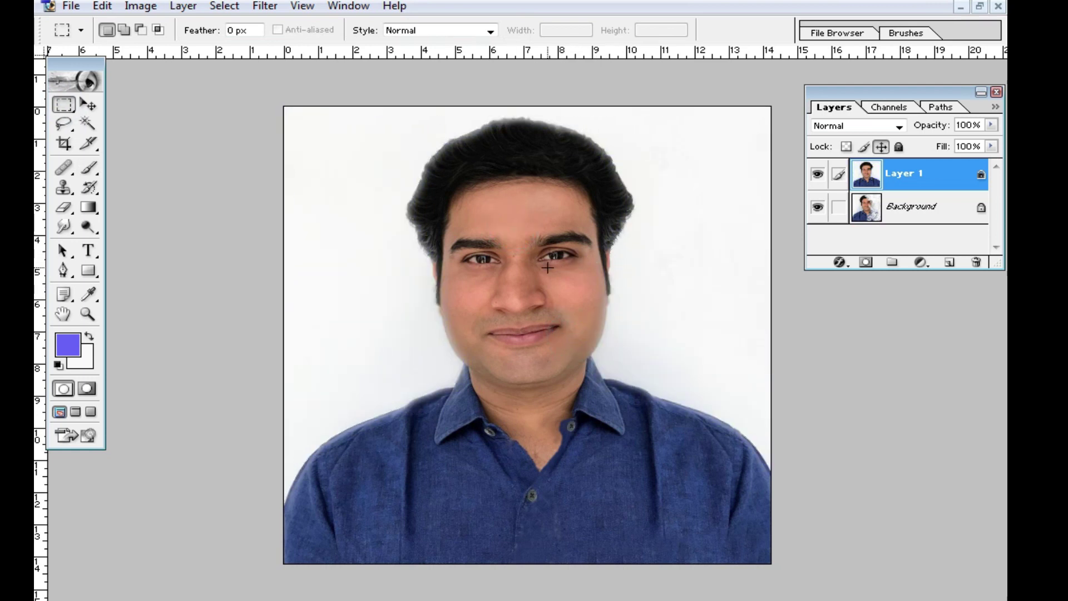
Step: Hide and reshow Layer 1 to compare the retouched portrait with the original photo
key(ctrl+plus)
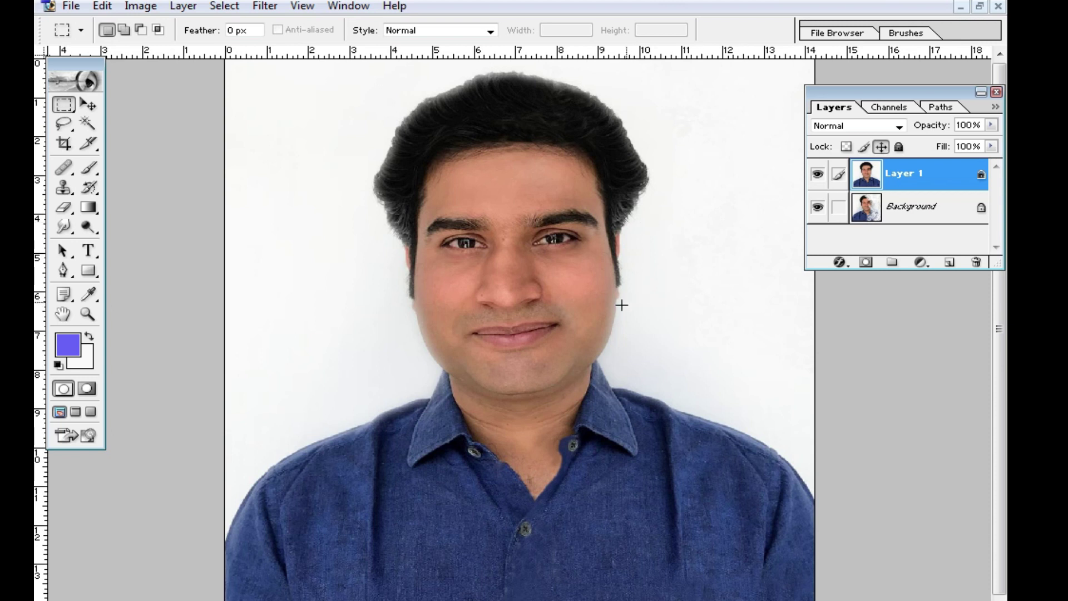
click(818, 177)
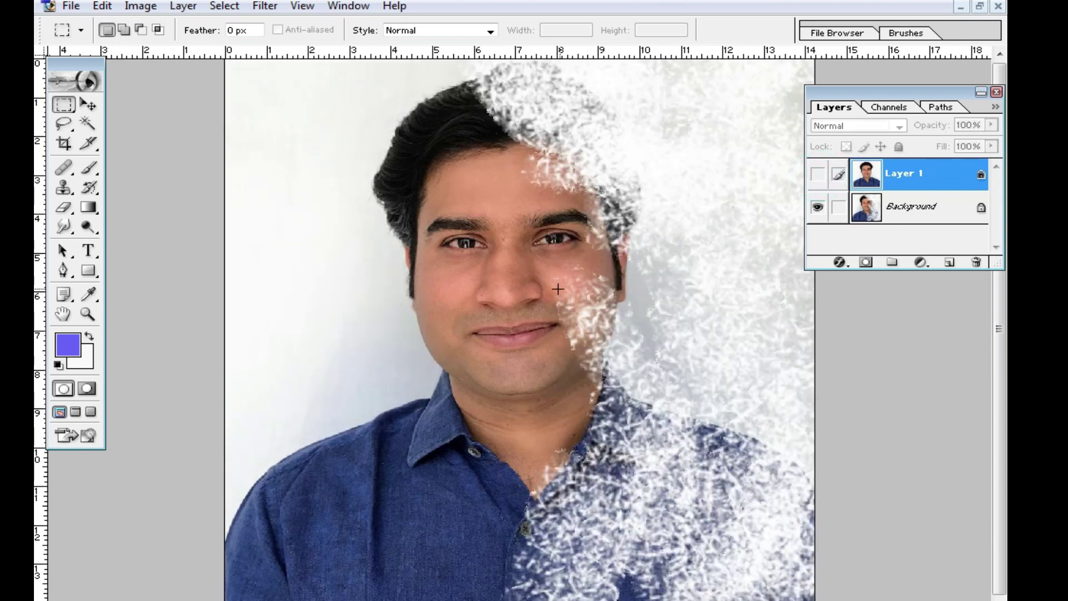
click(818, 175)
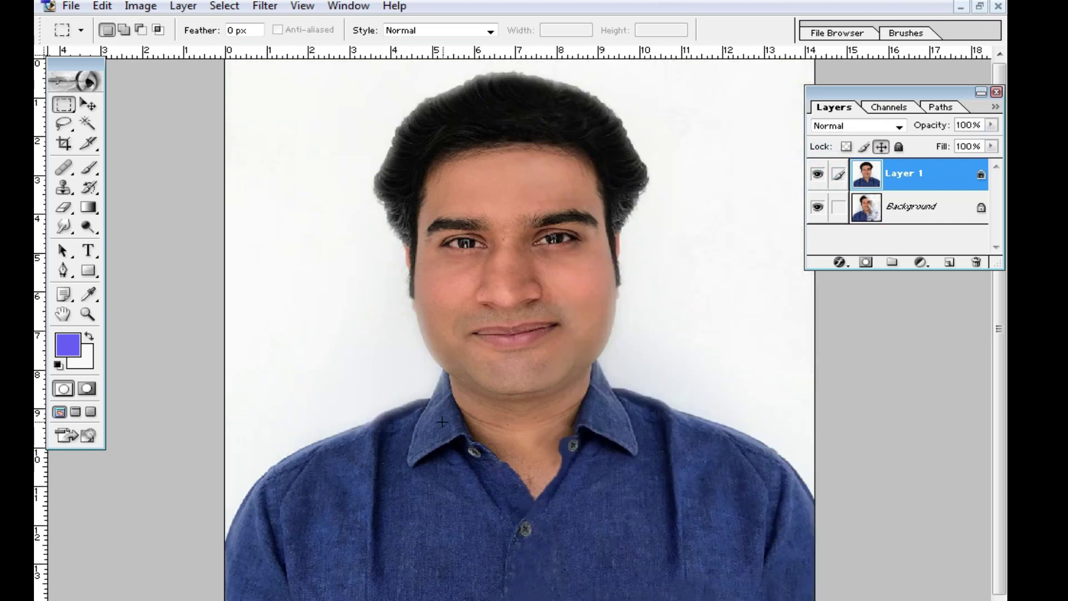
key(ctrl+minus)
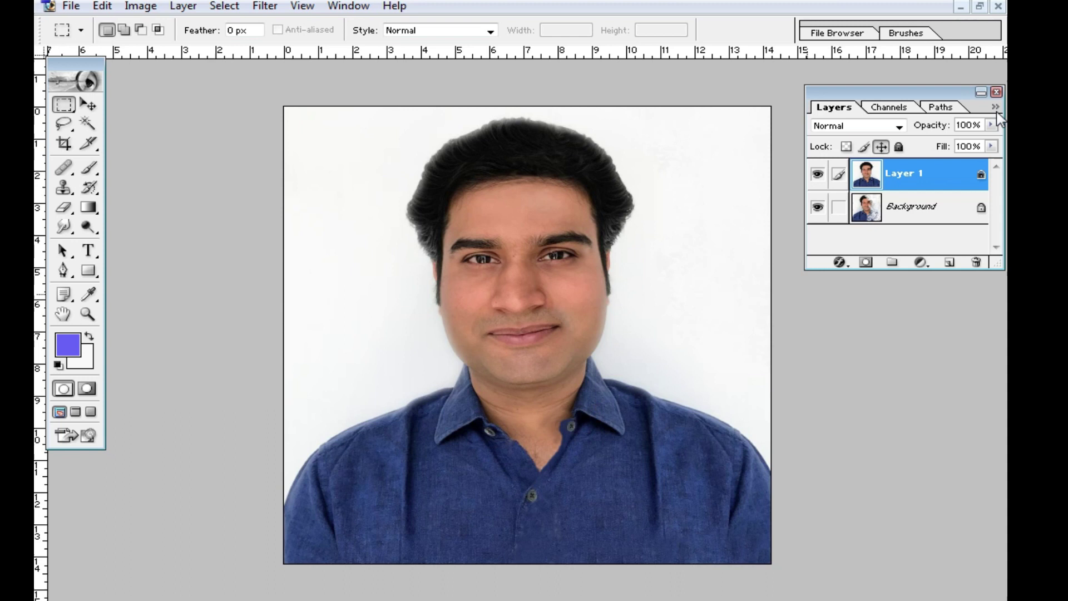
Step: Open 1.psd from the kord ddd folder on STUDIO PHOTO (E:) beside the portrait
click(979, 6)
double_click(773, 362)
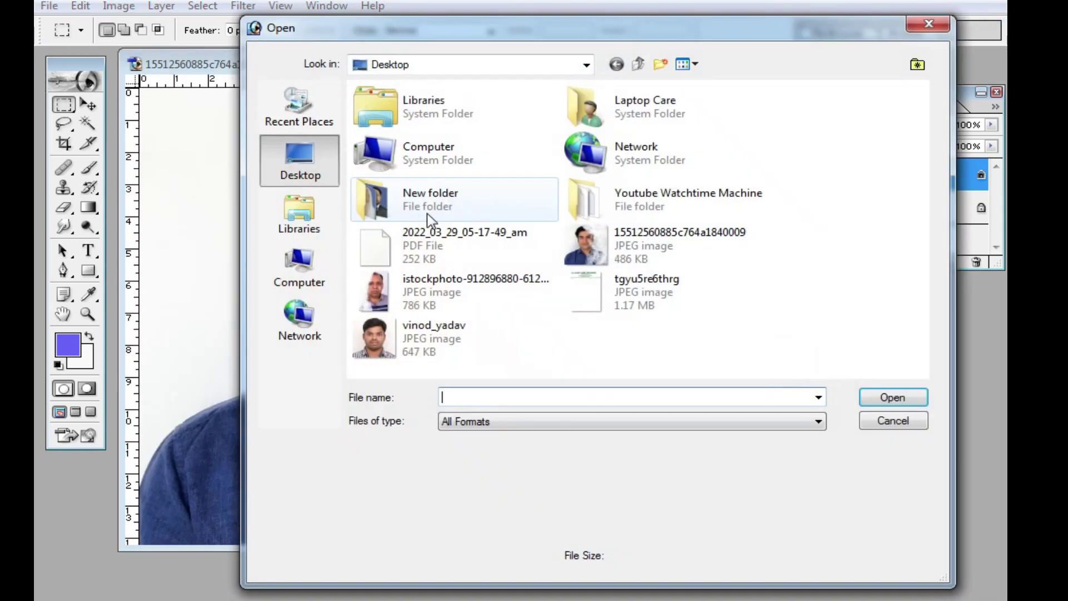
click(325, 278)
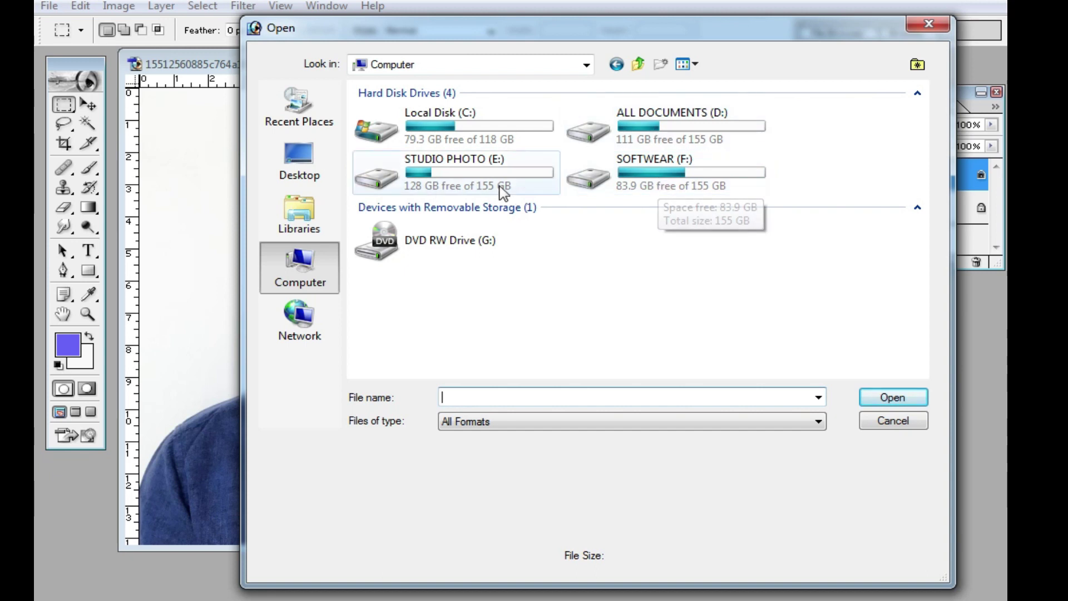
double_click(461, 182)
double_click(397, 177)
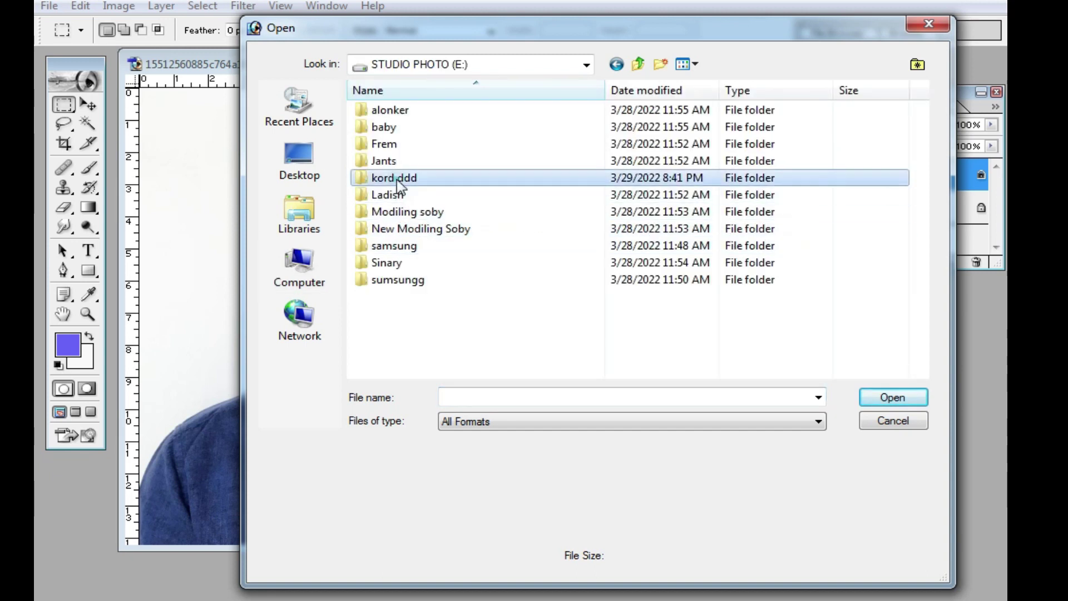
click(514, 128)
double_click(514, 128)
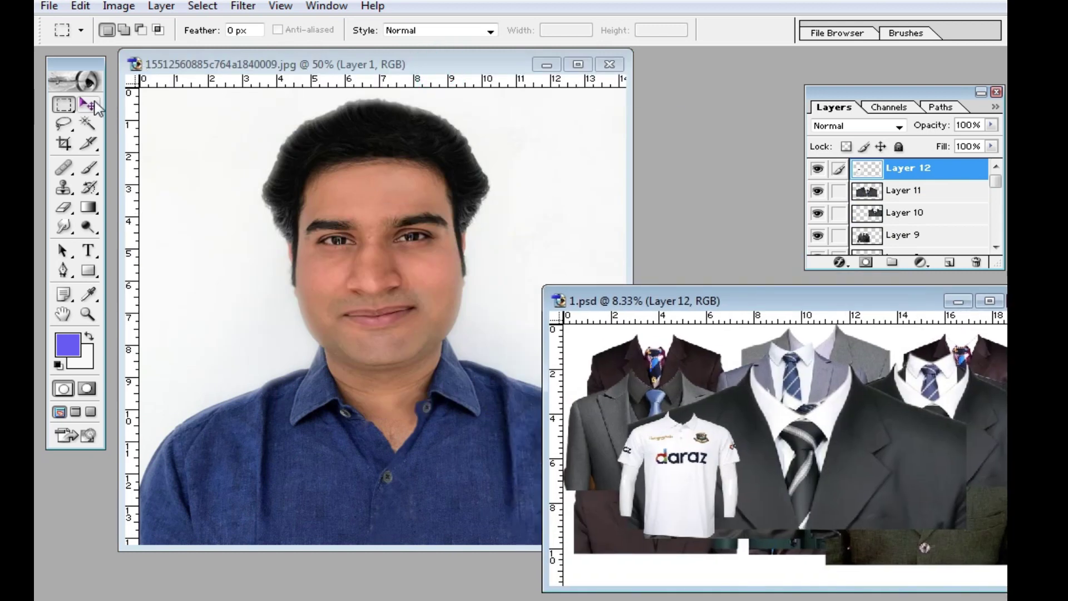
Step: Drag a suit from 1.psd into the portrait and shift it right on the canvas
click(88, 104)
drag(812, 434, 438, 393)
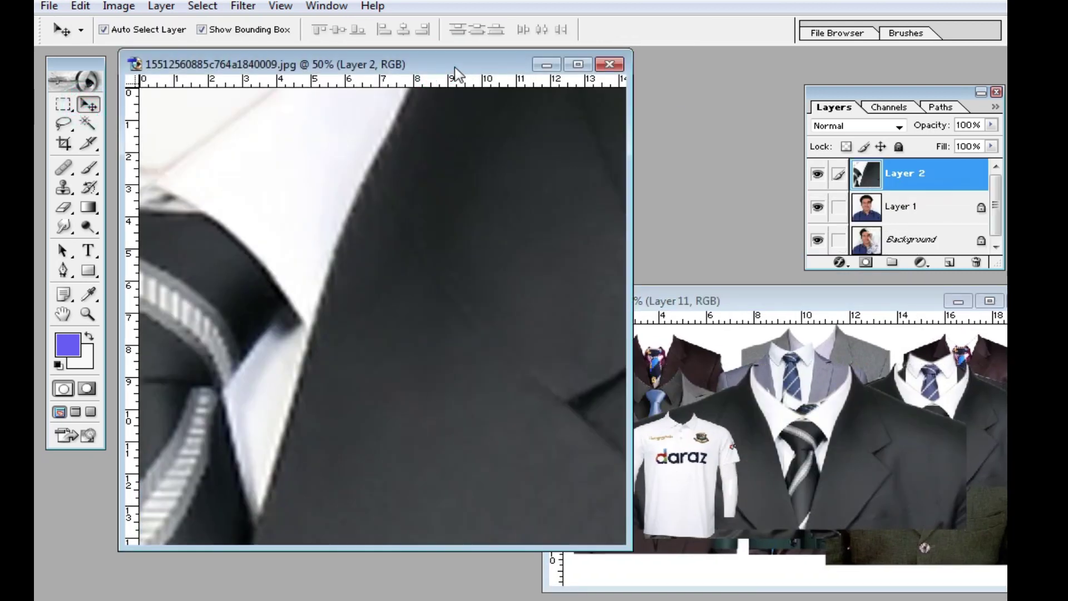
double_click(455, 72)
key(ctrl+minus)
key(ctrl+minus)
key(ctrl+minus)
drag(545, 302, 641, 315)
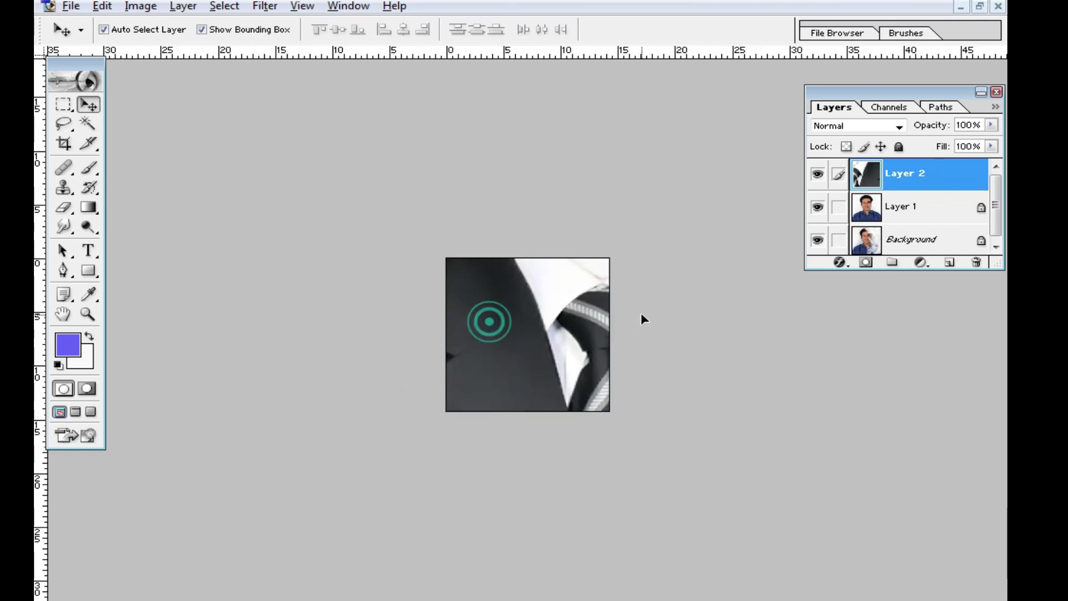
Step: Scale the suit to cover the shoulders, commit it, and nudge it into place
mouse_move(890, 508)
mouse_down()
mouse_move(611, 420)
mouse_move(612, 410)
mouse_up()
key(ctrl+plus)
key(ctrl+plus)
key(ctrl+plus)
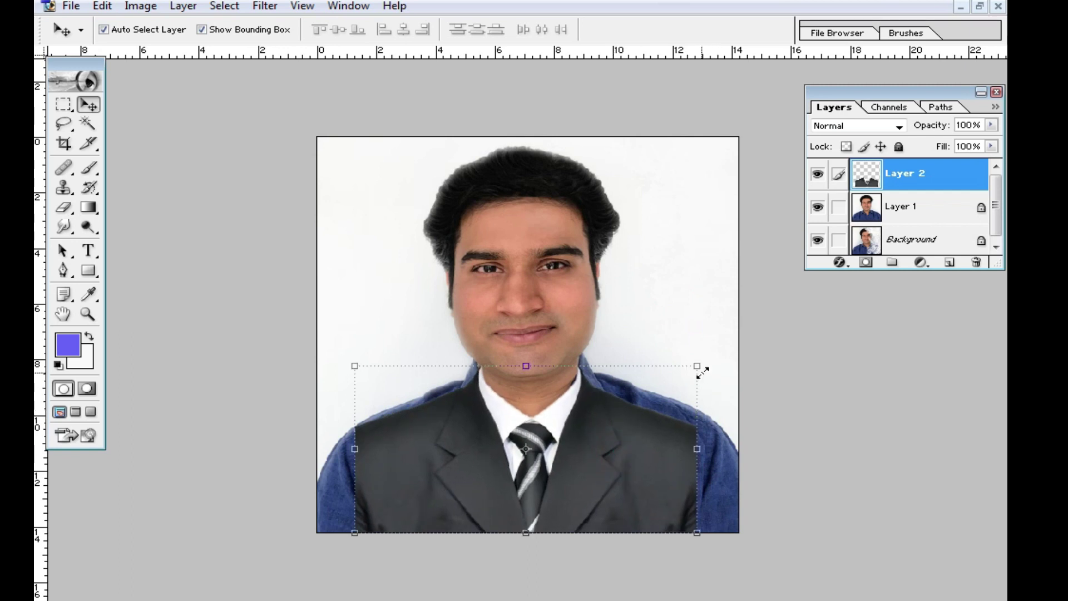
drag(697, 366, 706, 356)
double_click(602, 407)
drag(602, 407, 607, 409)
click(602, 497)
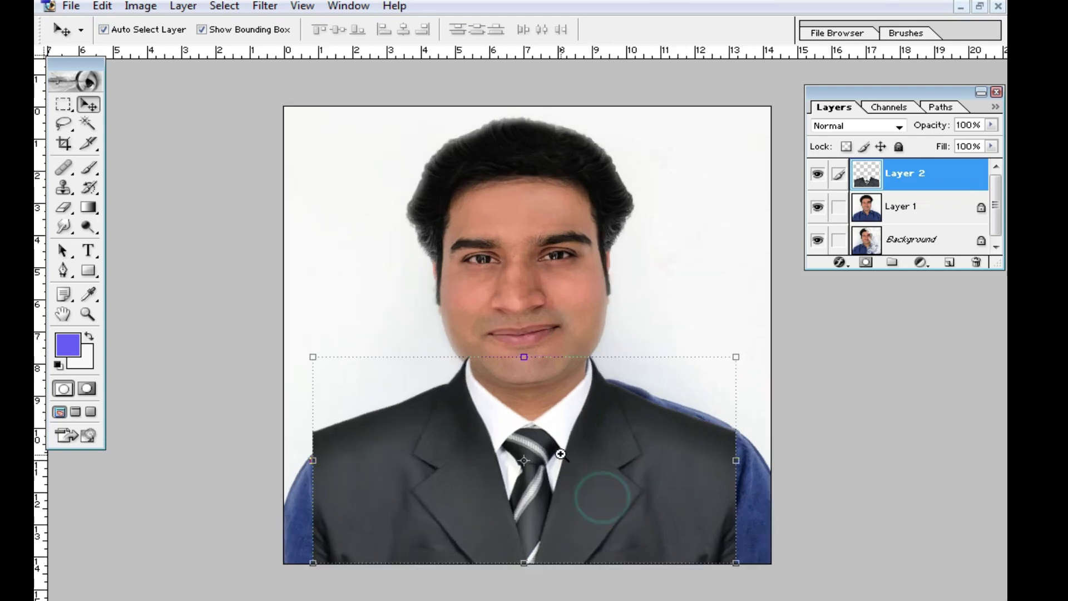
click(607, 440)
click(684, 245)
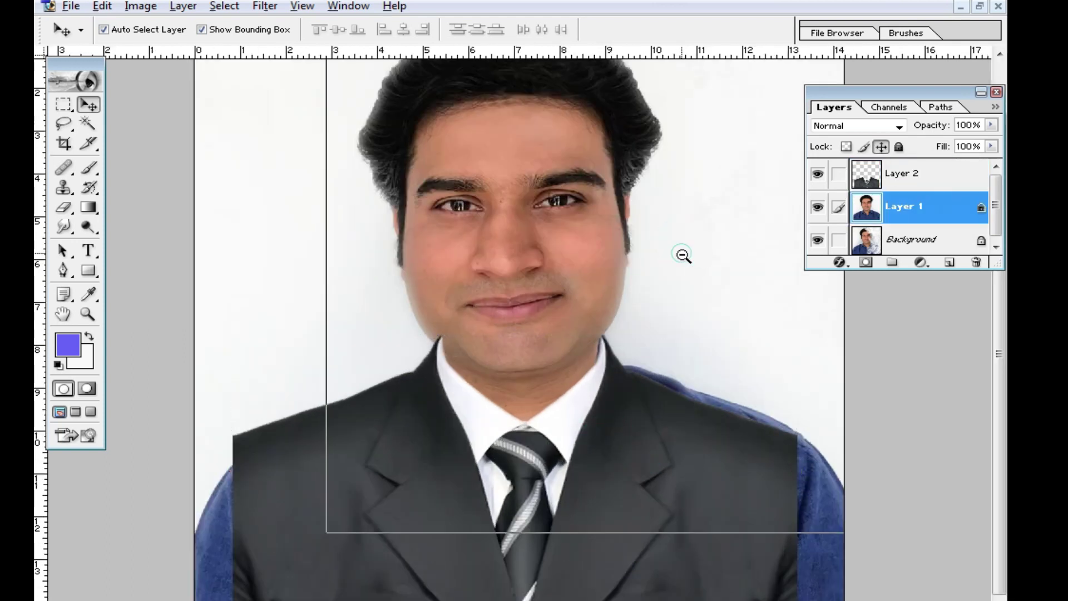
Step: Attempt to transform the locked Layer 1 and dismiss the locked-layer warning
alt+click(682, 255)
key(ctrl+a)
key(ctrl+t)
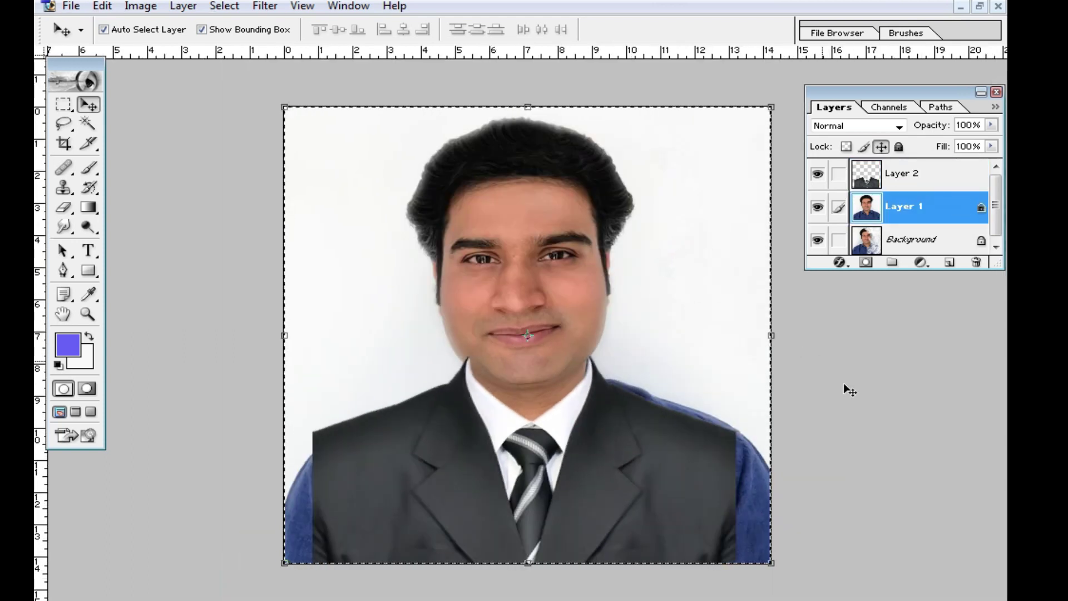
click(781, 573)
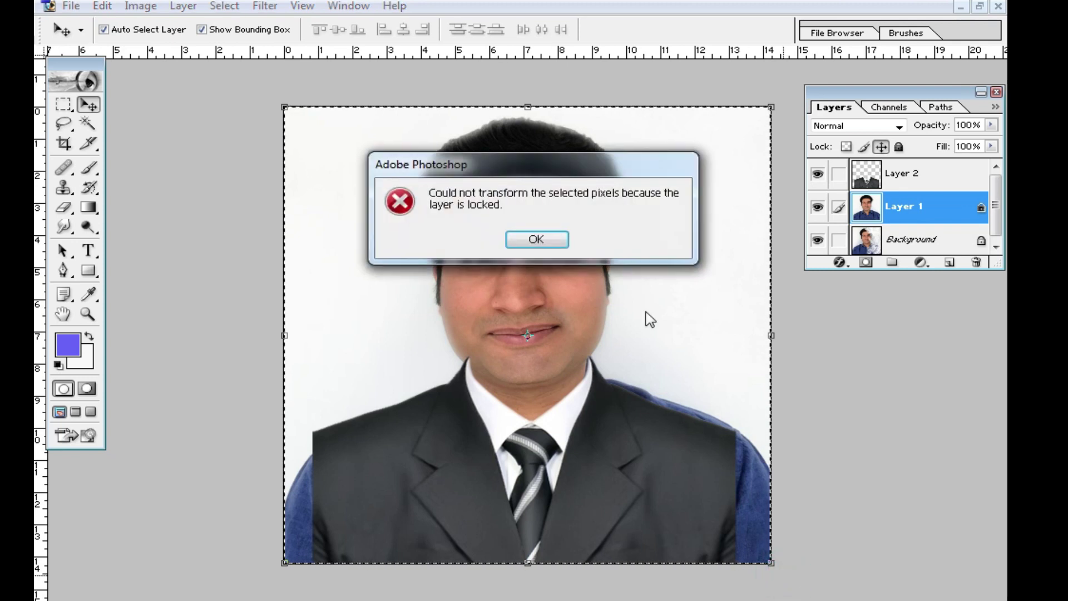
click(539, 238)
Step: Copy the portrait to Layer 3, rotate it slightly, and shift the suit down-left
key(ctrl+j)
drag(786, 575, 793, 600)
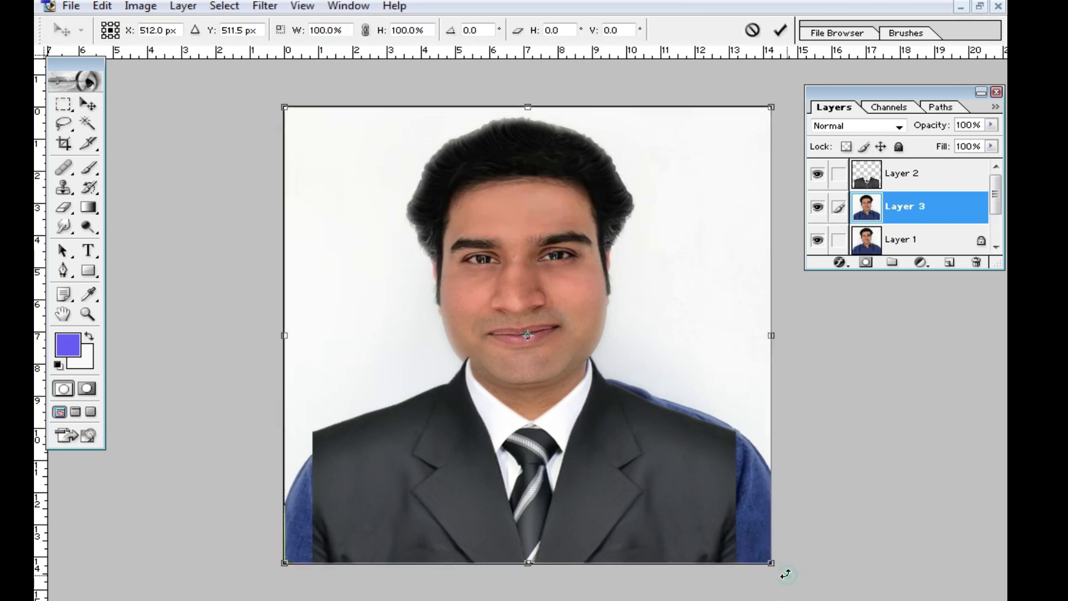
key(Return)
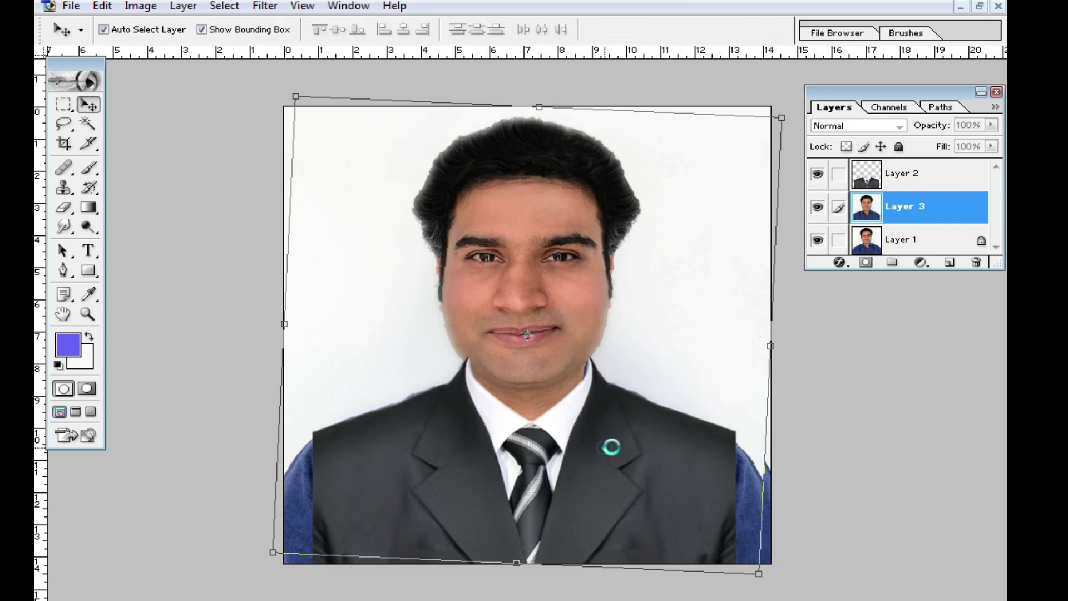
mouse_move(612, 445)
mouse_down()
mouse_move(612, 460)
mouse_move(619, 445)
mouse_up()
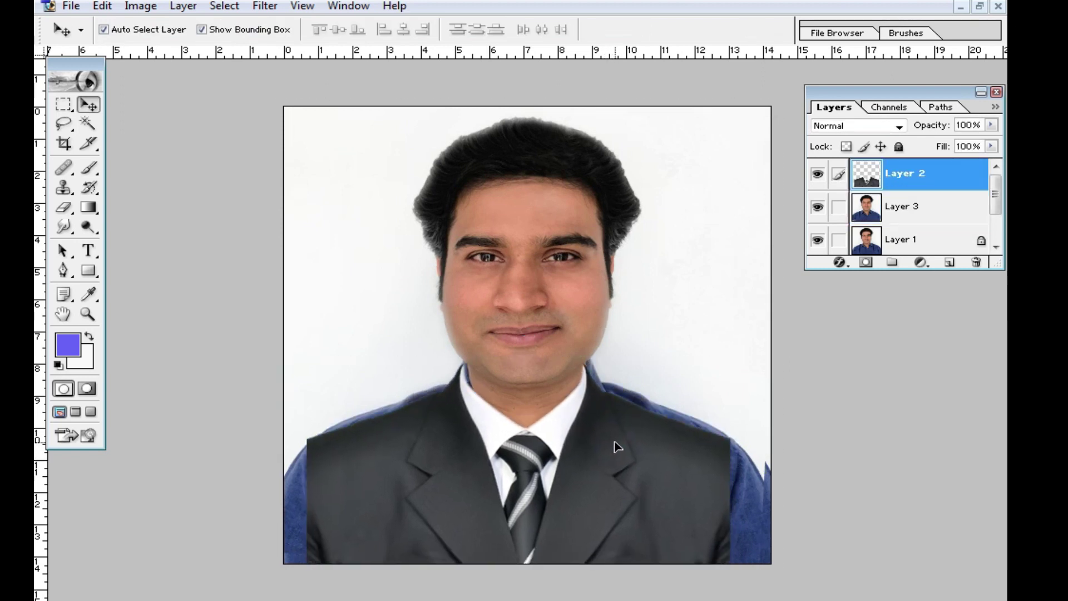
Step: Inspect the chin and collar up close, then resize the suit slightly from its corner
ctrl+click(562, 455)
ctrl+click(543, 322)
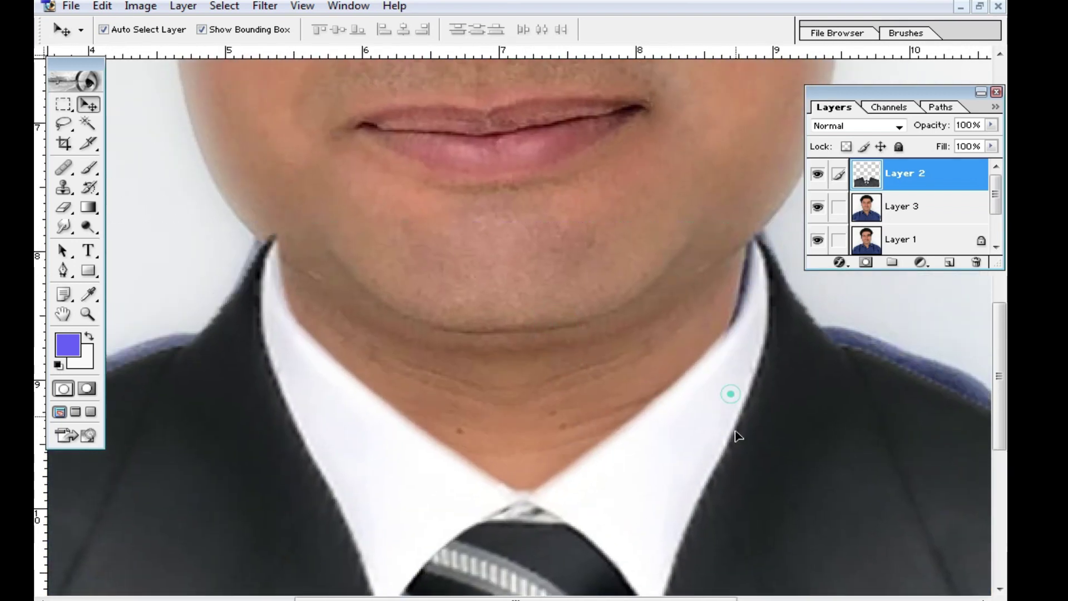
ctrl+alt+click(736, 414)
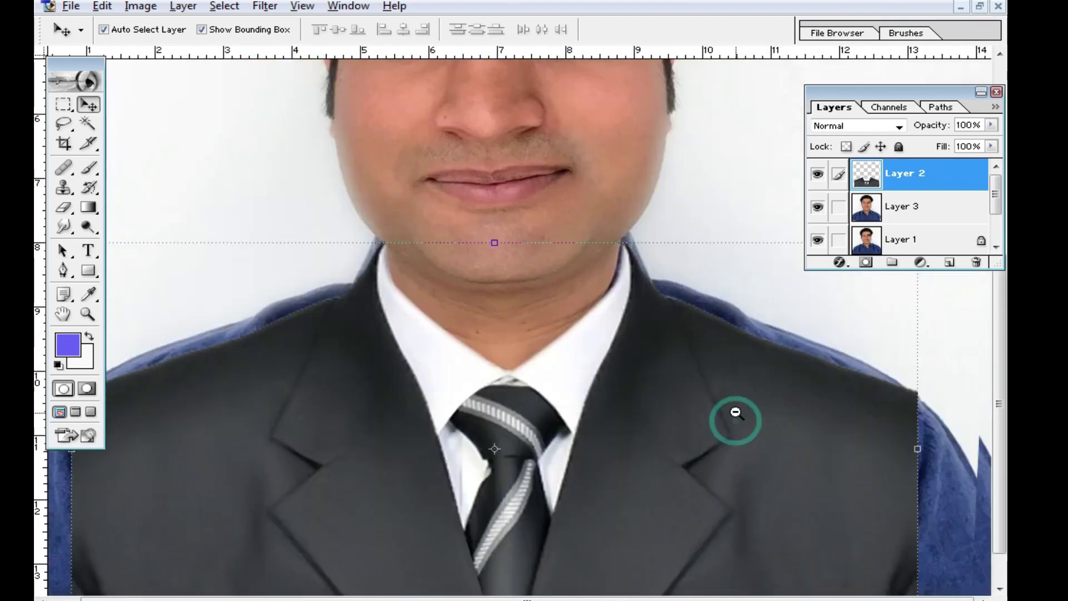
ctrl+alt+click(702, 321)
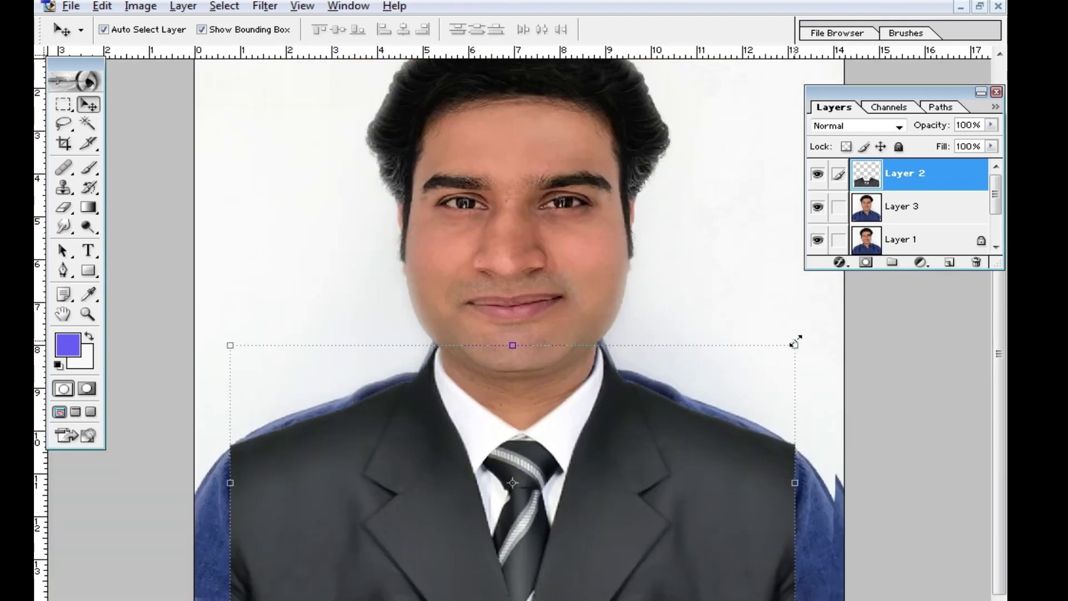
drag(795, 341, 796, 336)
key(Return)
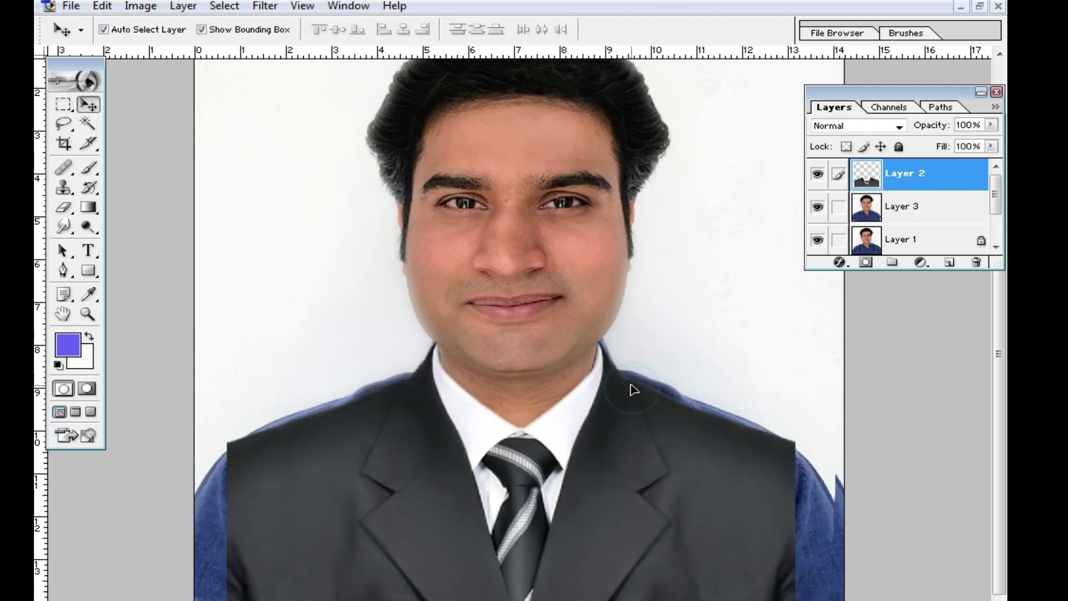
Step: Move the suit up so its collar meets the chin, then zoom in on the chin
click(799, 363)
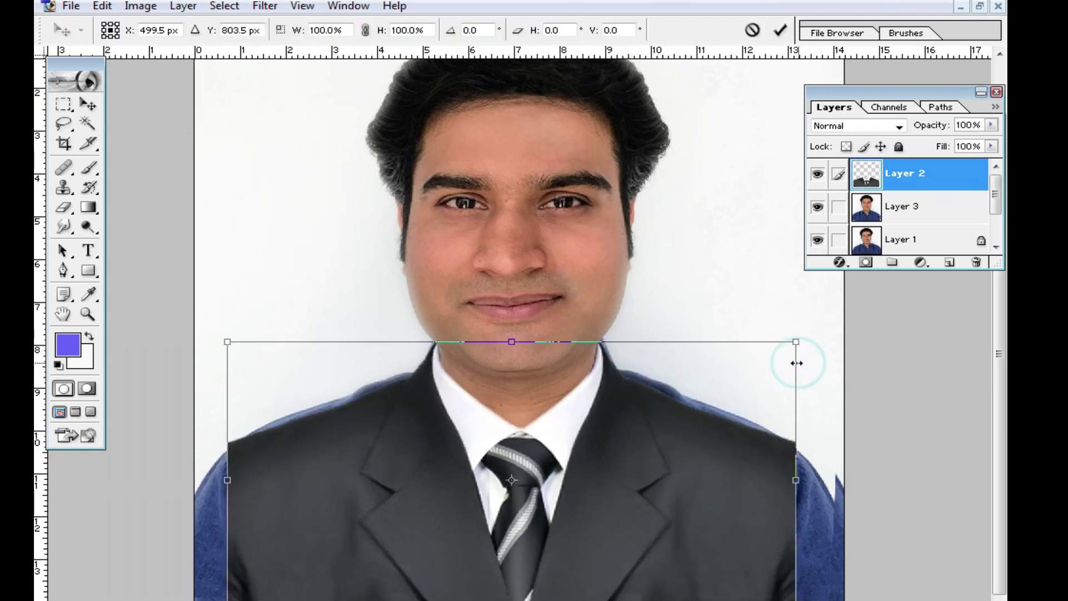
drag(643, 414, 644, 405)
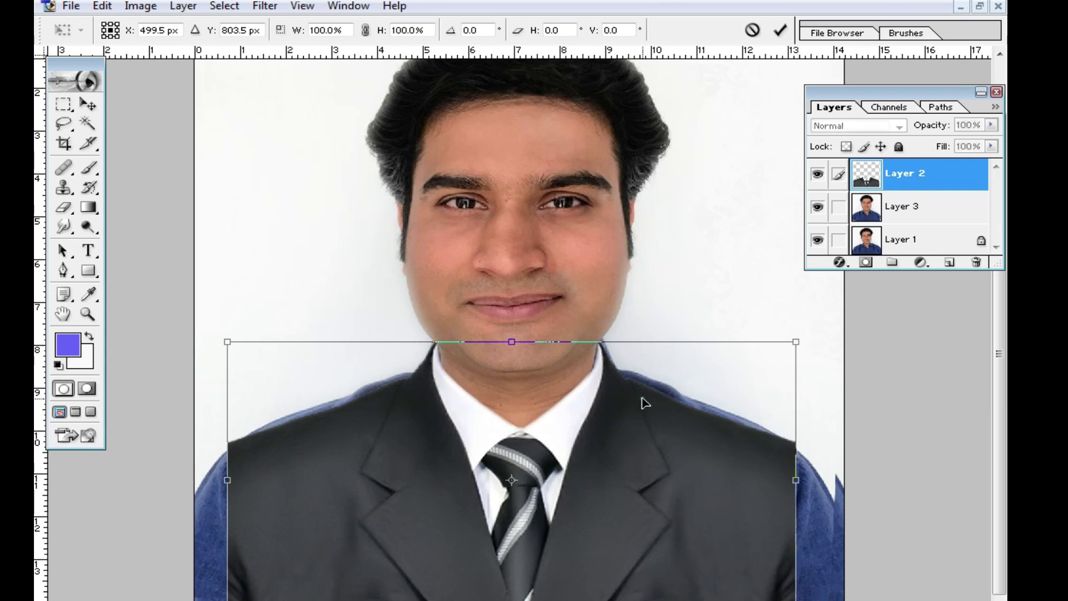
key(Return)
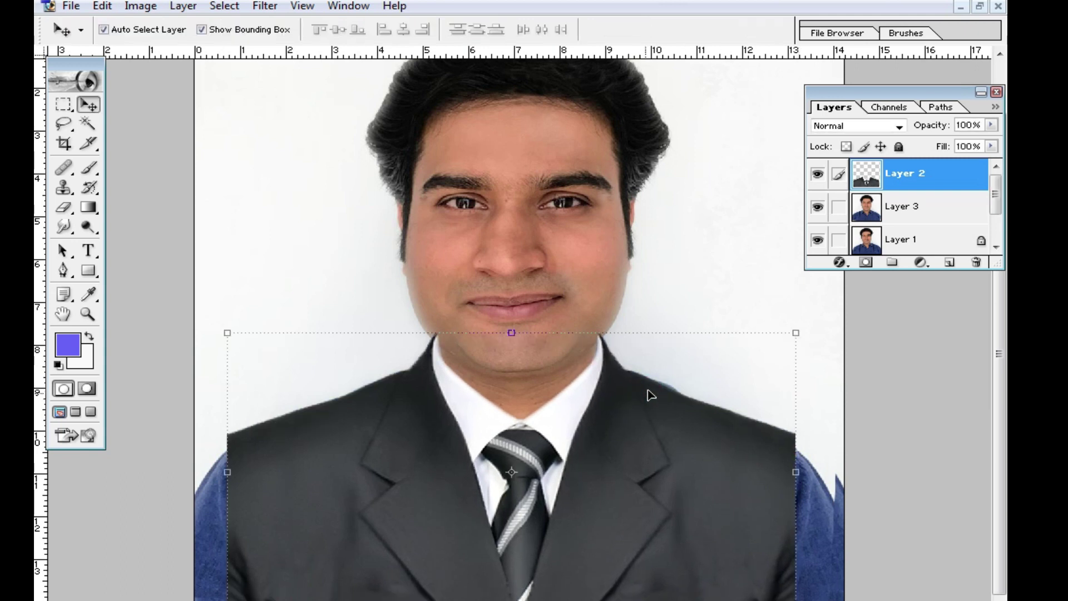
click(528, 292)
click(527, 393)
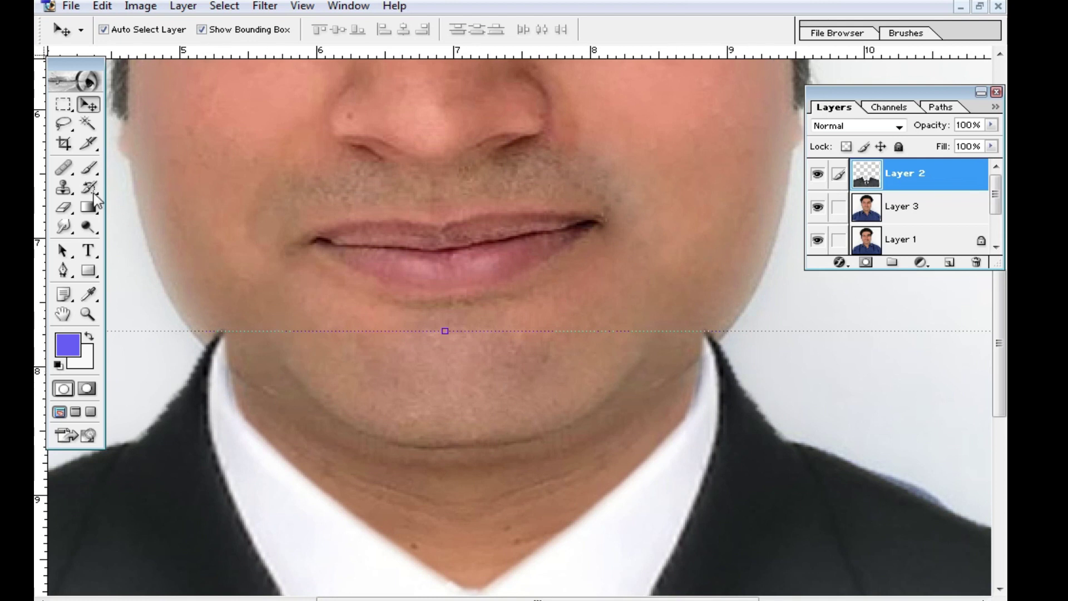
click(63, 207)
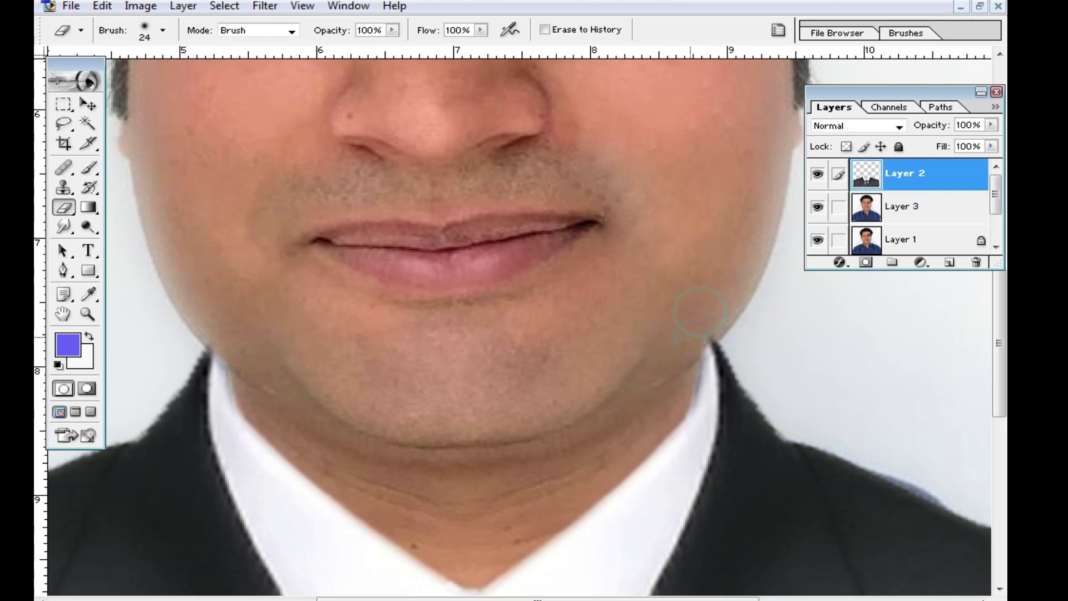
Step: On Layer 3, erase the background smudge with a 118 px eraser
key(ctrl+minus)
key(ctrl+minus)
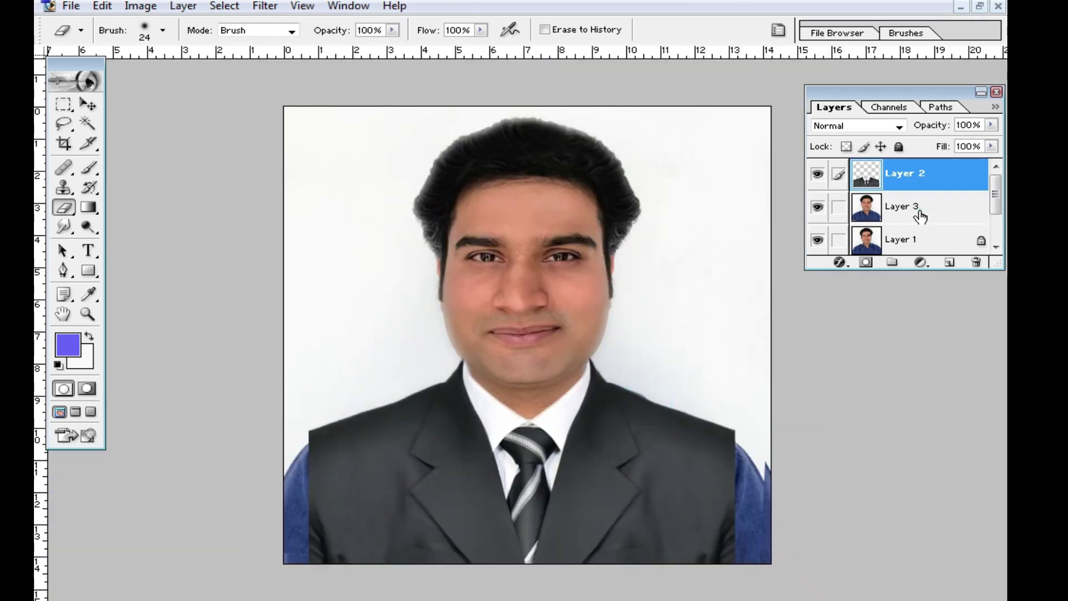
click(919, 216)
right_click(690, 412)
drag(732, 449, 791, 443)
click(696, 334)
drag(668, 380, 636, 387)
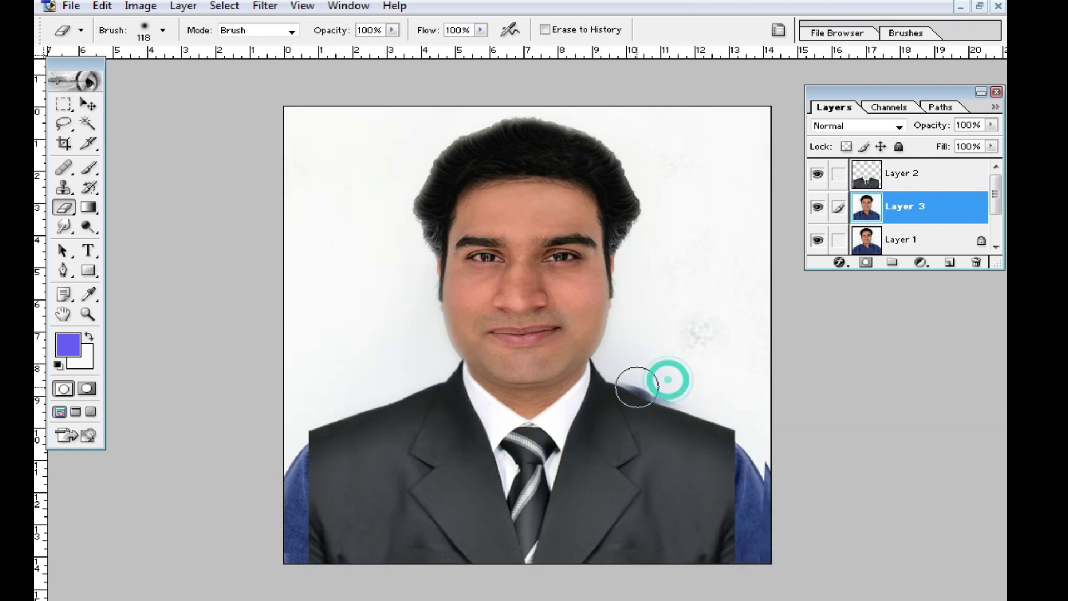
Step: Paint the blue shirt showing at both shoulders white with the brush
click(88, 168)
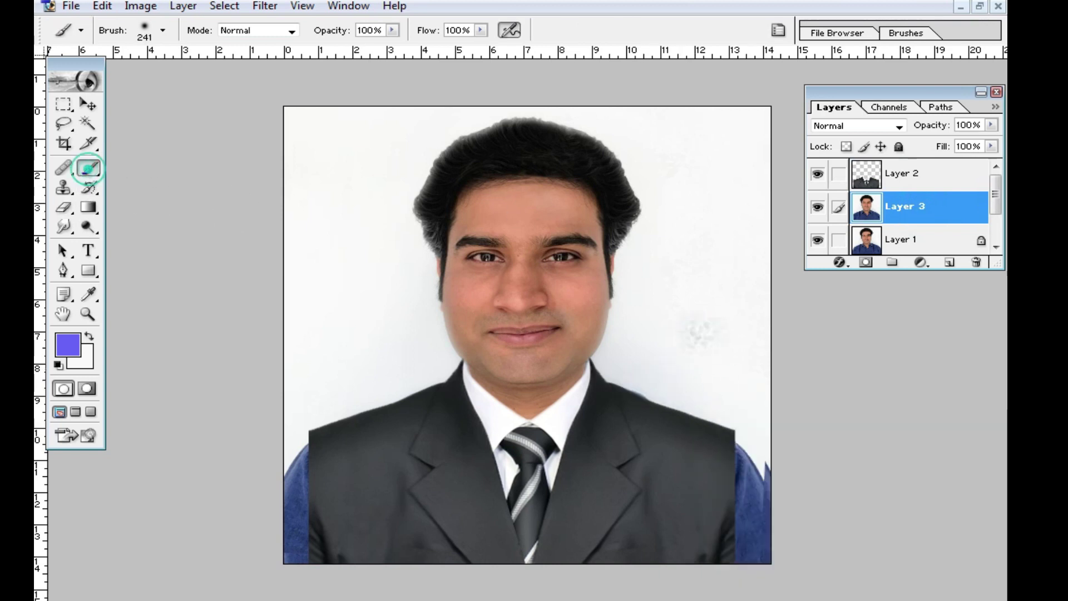
alt+click(706, 248)
click(696, 306)
drag(762, 415, 762, 564)
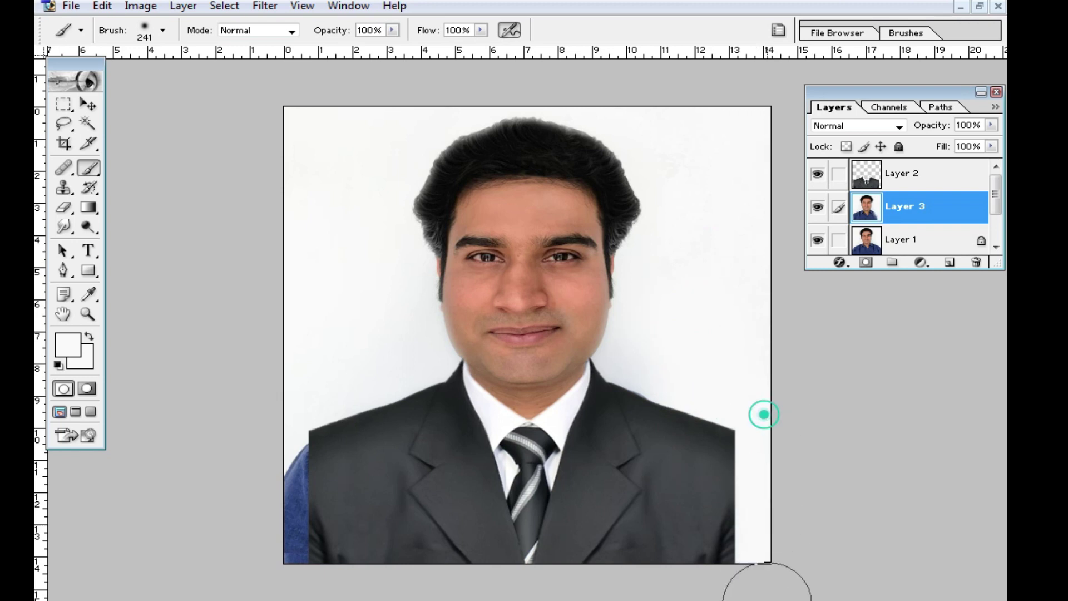
drag(267, 410, 294, 559)
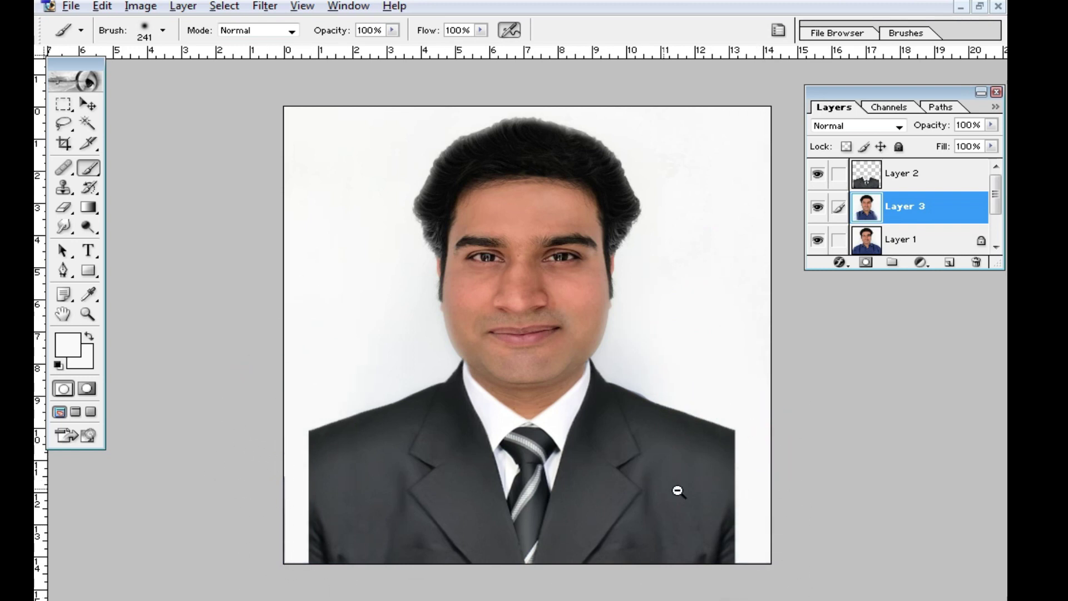
alt+click(681, 494)
click(64, 144)
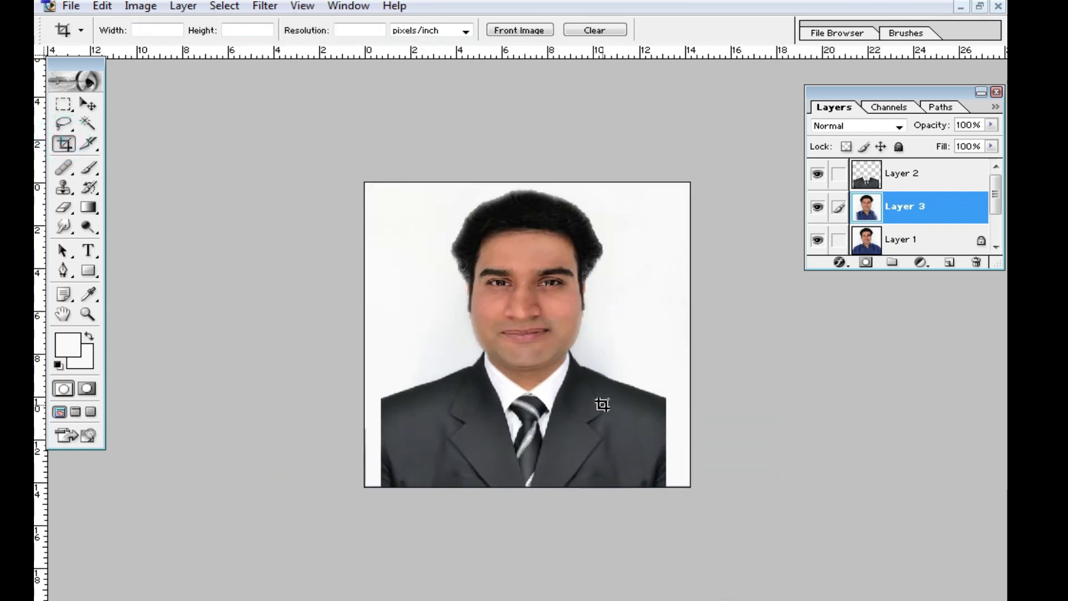
Step: Save a JPEG copy named ghjgj, accepting the default JPEG options
key(ctrl+shift+s)
text(ghjgj)
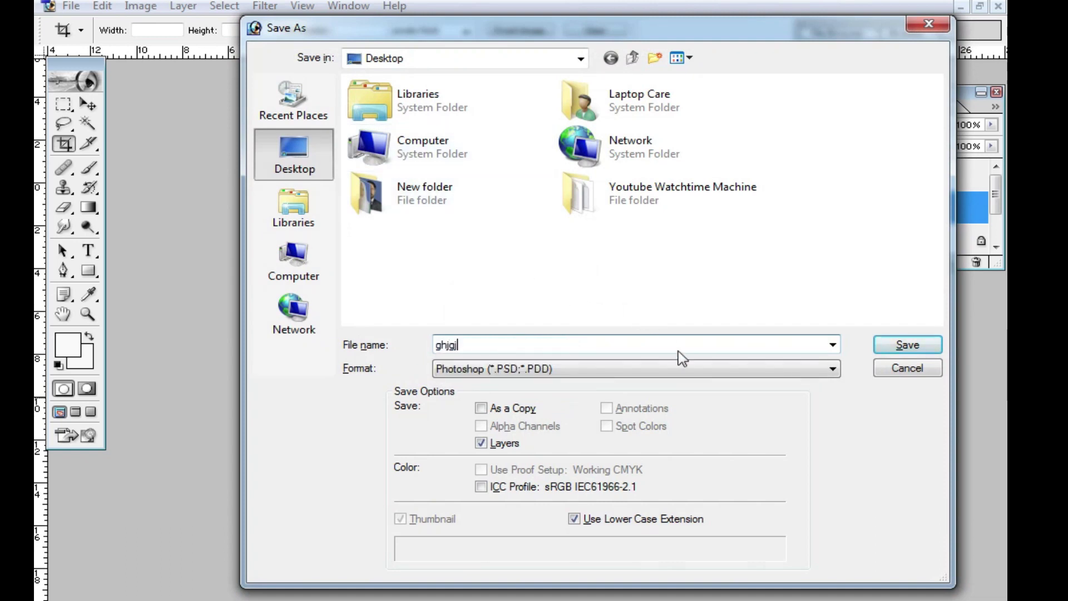
click(698, 368)
click(575, 455)
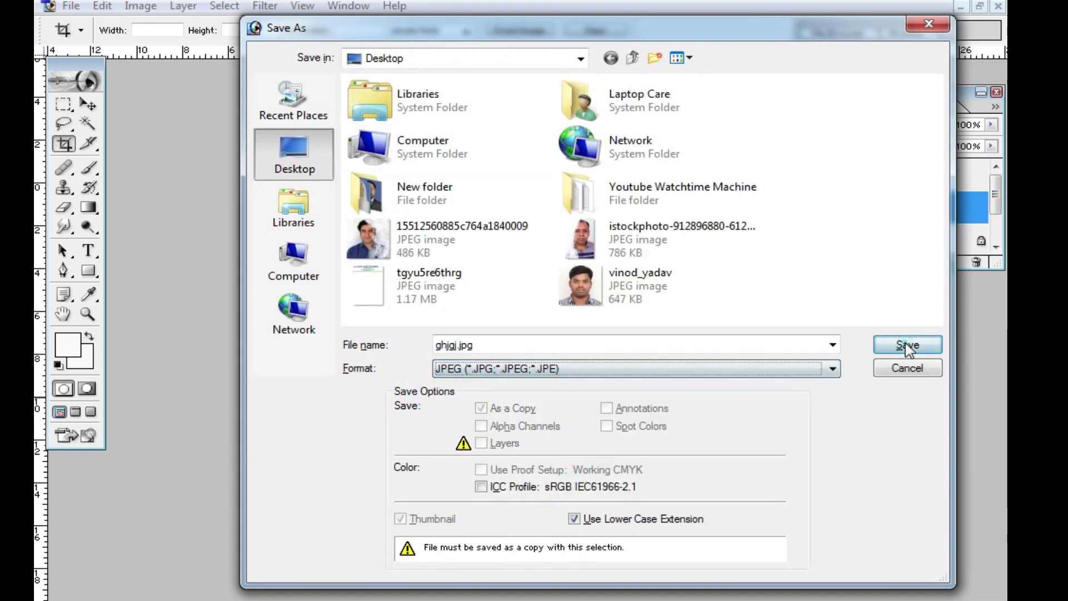
click(907, 344)
click(656, 185)
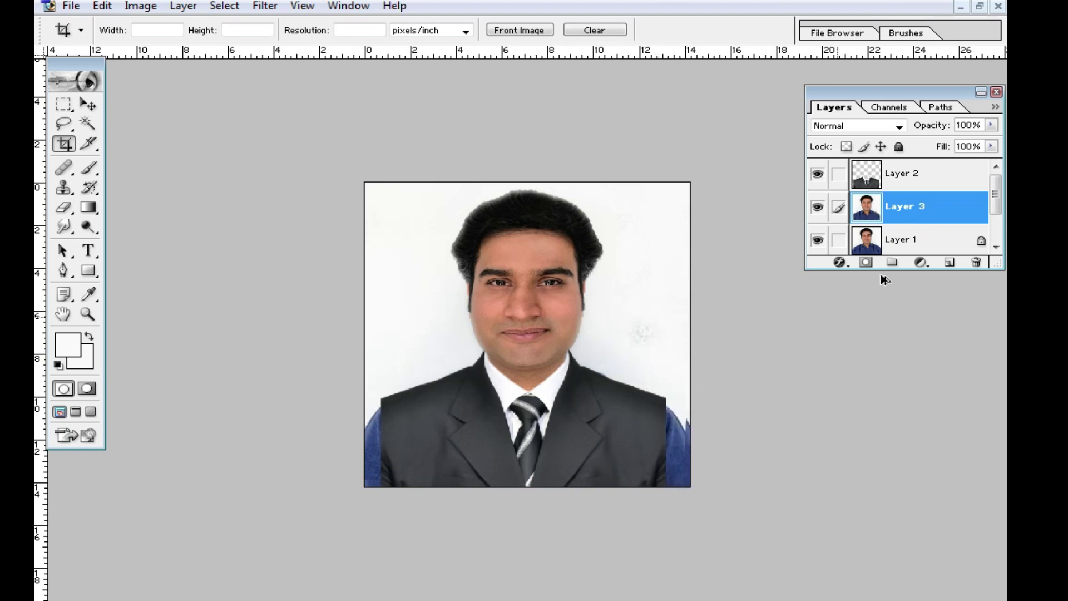
Step: Hide Layer 2 to reveal the blue shirt and crop the image edges
click(817, 173)
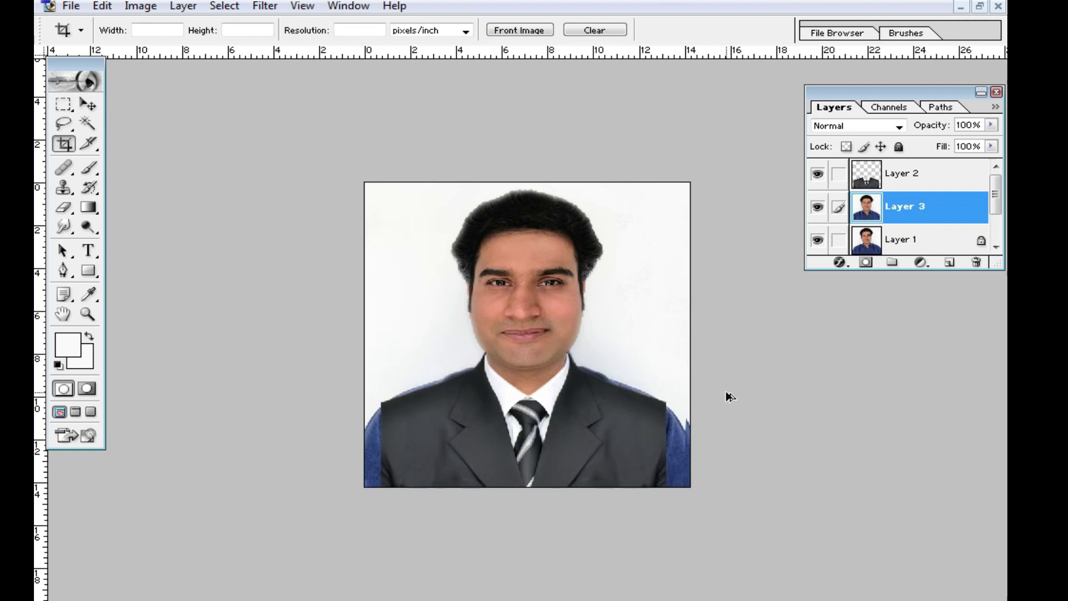
click(818, 176)
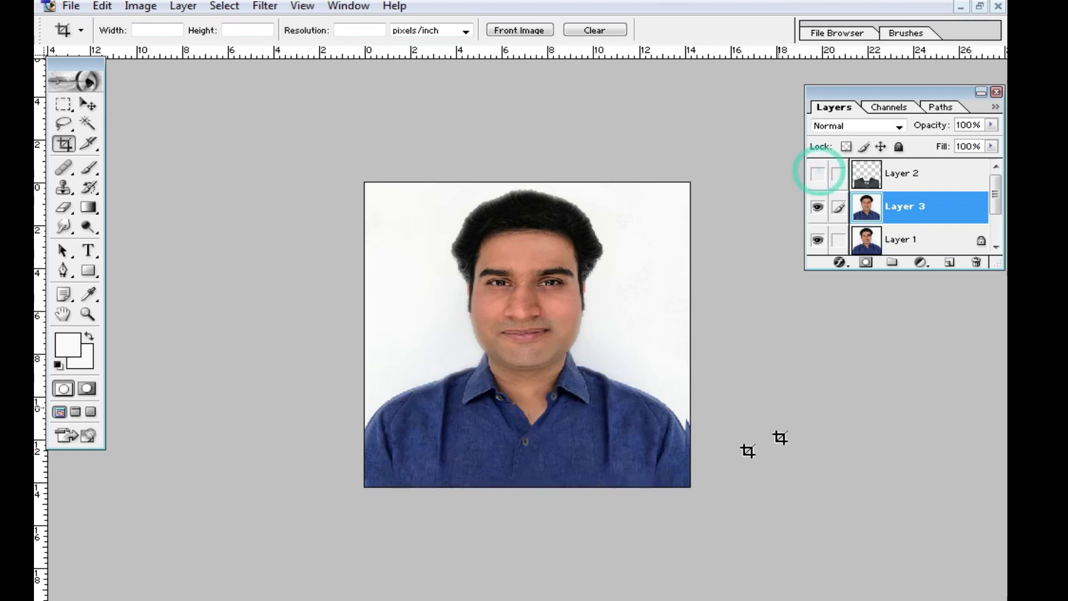
key(ctrl+plus)
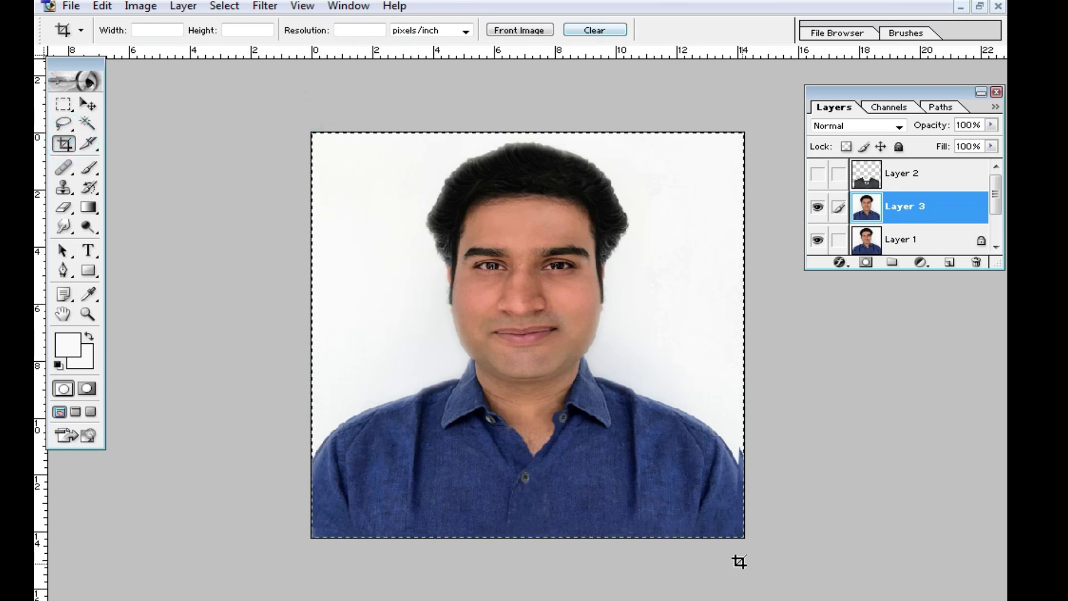
drag(575, 500, 728, 548)
double_click(579, 439)
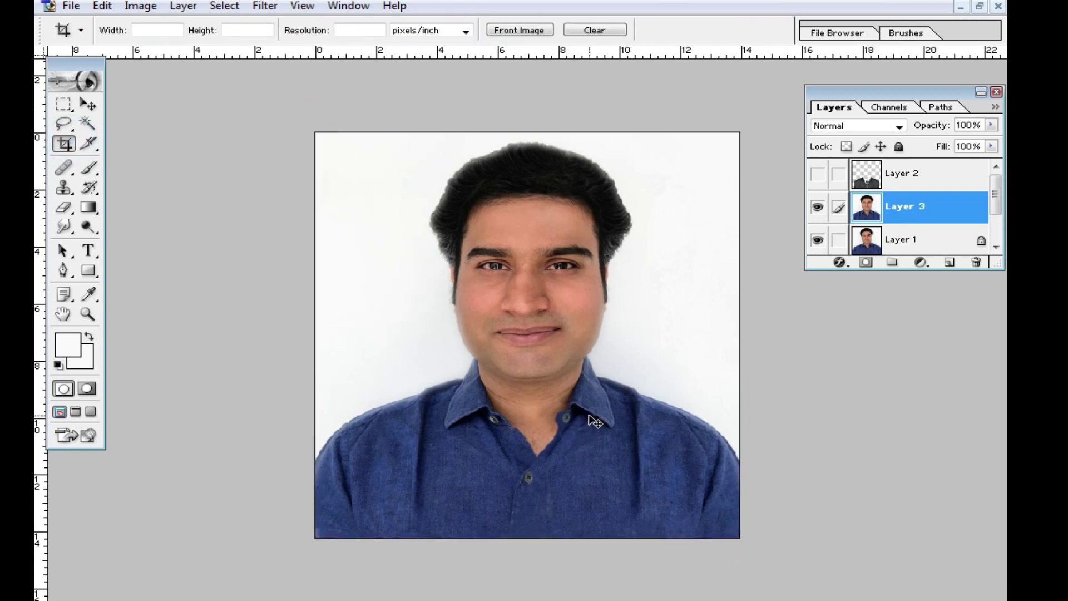
Step: Save the blue-shirt version as the JPEG uip8i
key(ctrl+shift+s)
text(ui)
click(628, 368)
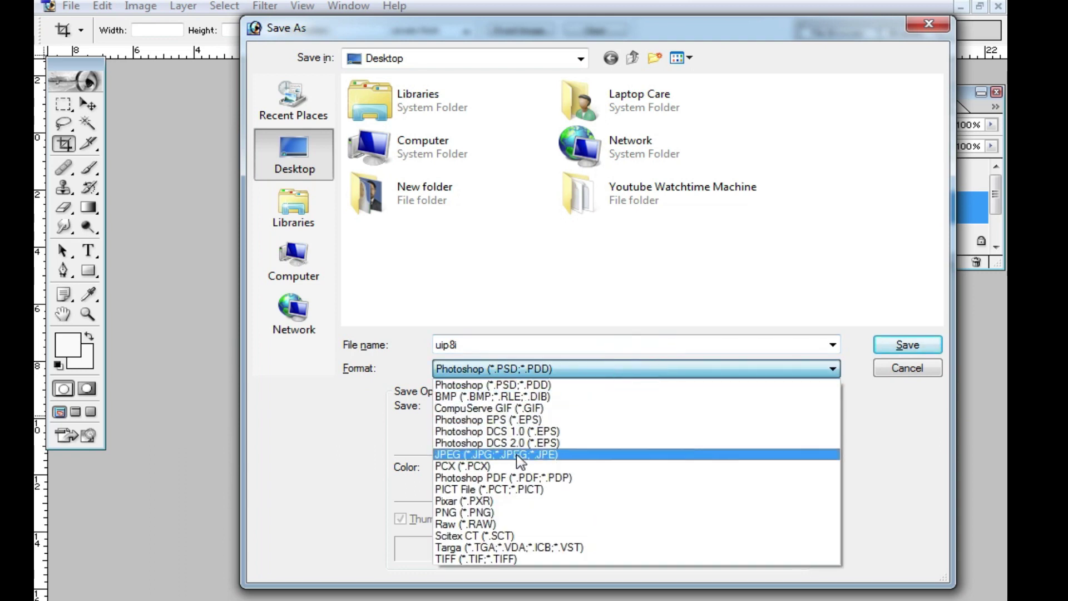
click(542, 449)
click(894, 343)
click(657, 186)
Step: Close the document without saving and bring up the Open dialog for Desktop files
click(999, 6)
click(528, 238)
click(998, 6)
double_click(479, 251)
click(696, 339)
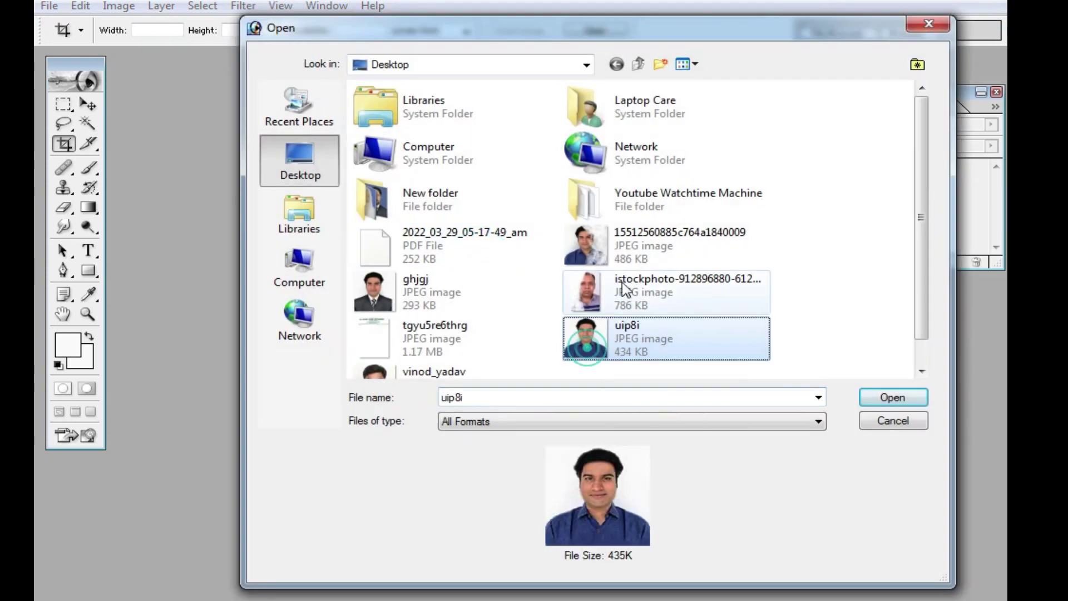
ctrl+click(639, 244)
ctrl+click(392, 301)
click(870, 396)
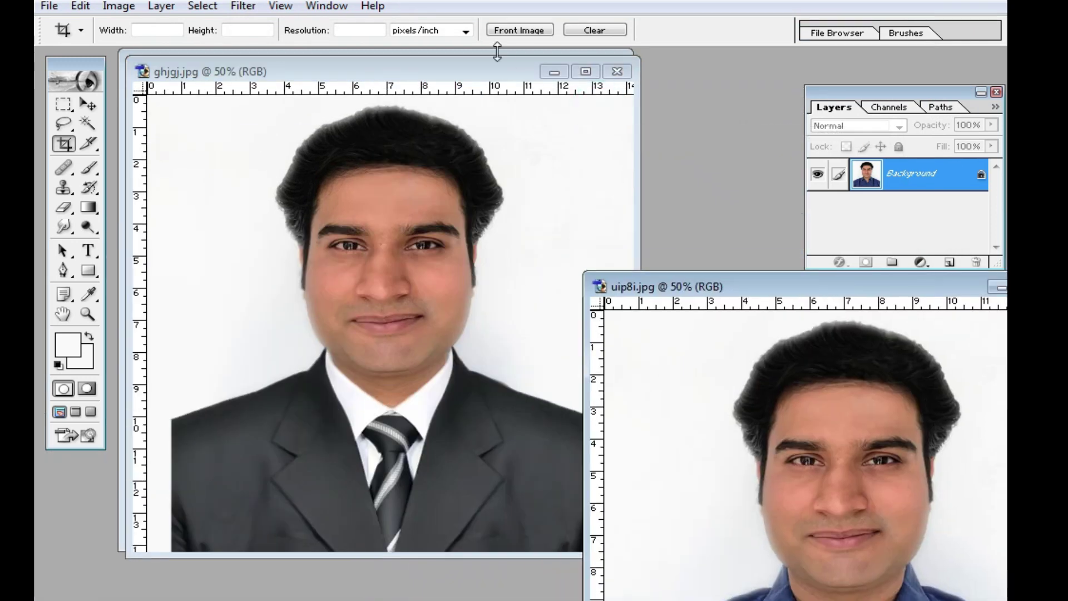
Step: Arrange the image windows, maximize ghjgj and zoom in on the face
drag(441, 77, 559, 80)
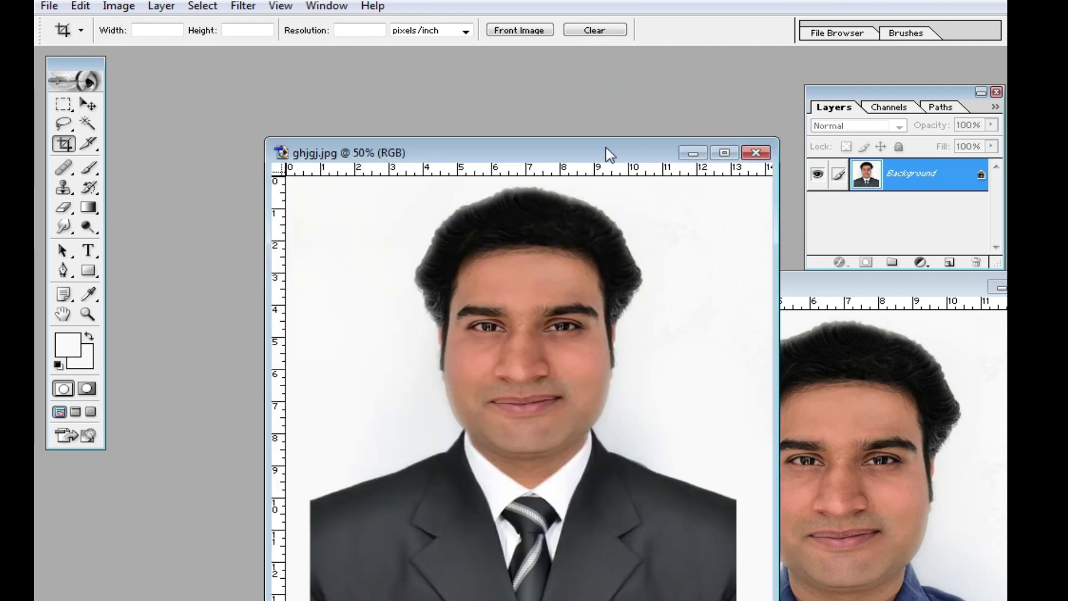
drag(603, 151, 496, 112)
double_click(497, 112)
ctrl+click(496, 326)
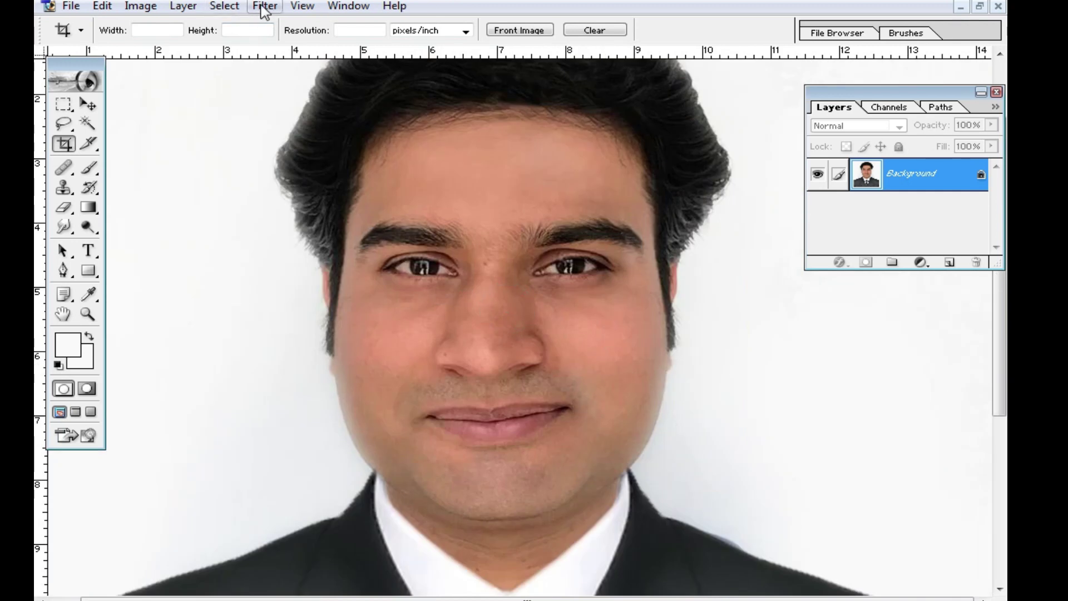
Step: Apply Imagenomic Noiseware Professional with noise levels raised to +20 and detail protection reduced
click(264, 7)
click(333, 478)
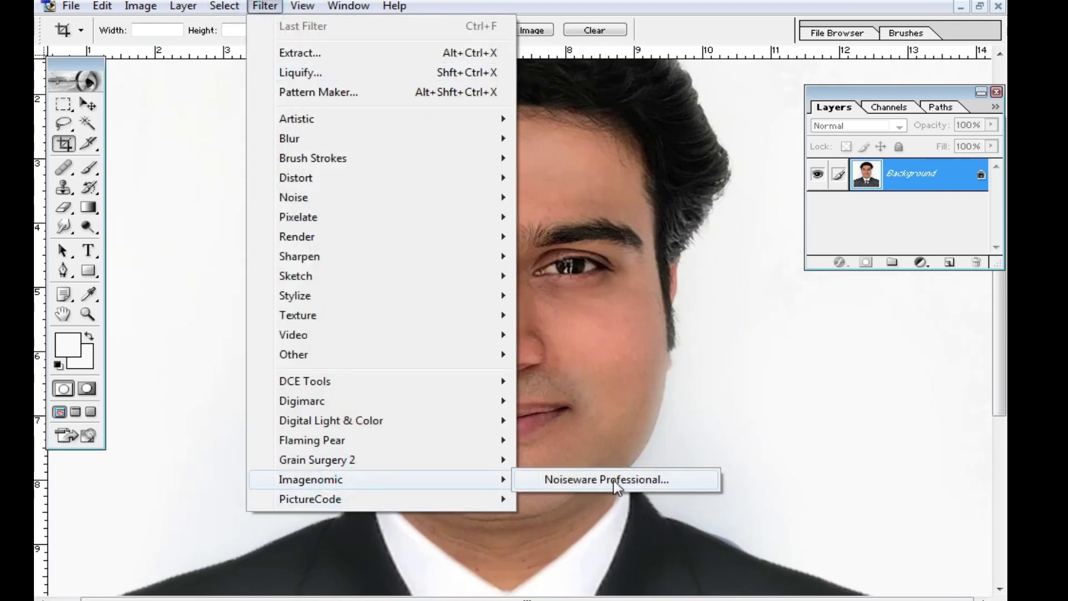
click(616, 484)
mouse_move(211, 96)
mouse_down()
mouse_move(242, 95)
mouse_move(242, 117)
mouse_up()
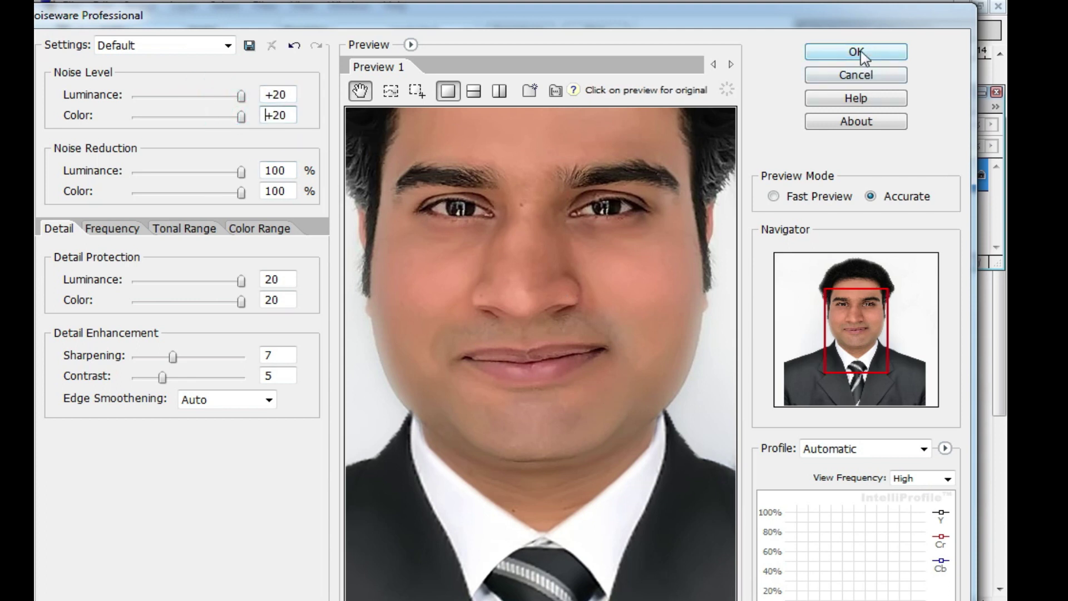
mouse_move(173, 356)
mouse_down()
mouse_move(215, 356)
mouse_move(177, 357)
mouse_up()
mouse_move(241, 301)
mouse_down()
mouse_move(214, 301)
mouse_move(209, 282)
mouse_up()
click(239, 281)
mouse_move(241, 192)
mouse_down()
mouse_move(219, 193)
mouse_move(230, 172)
mouse_move(216, 172)
mouse_up()
click(834, 51)
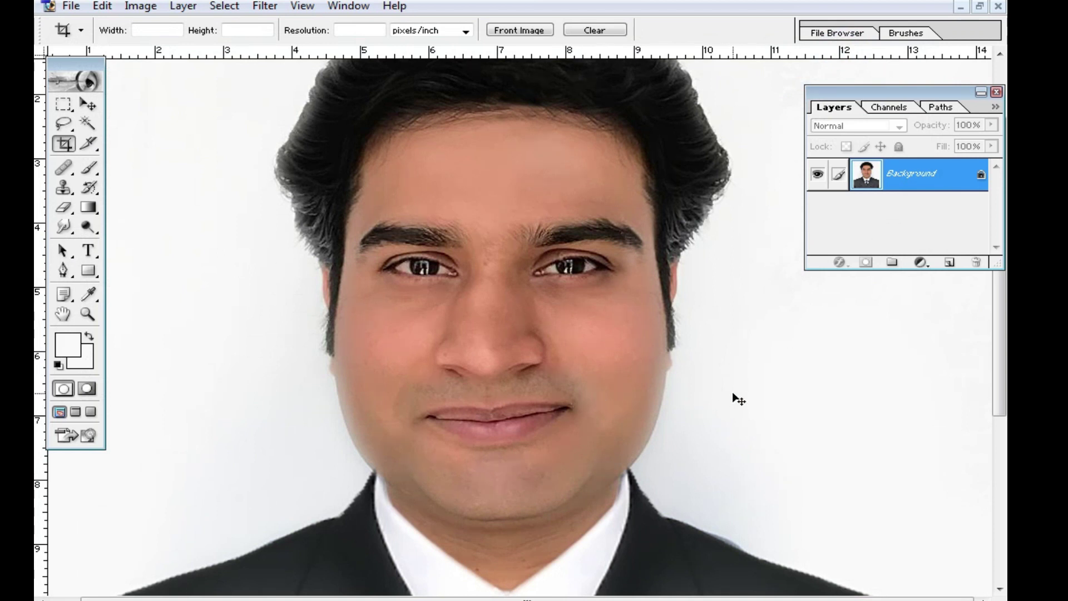
Step: Brighten the midtones with a Curves adjustment bowed upward, then view the whole photo
key(ctrl+m)
drag(708, 255, 692, 248)
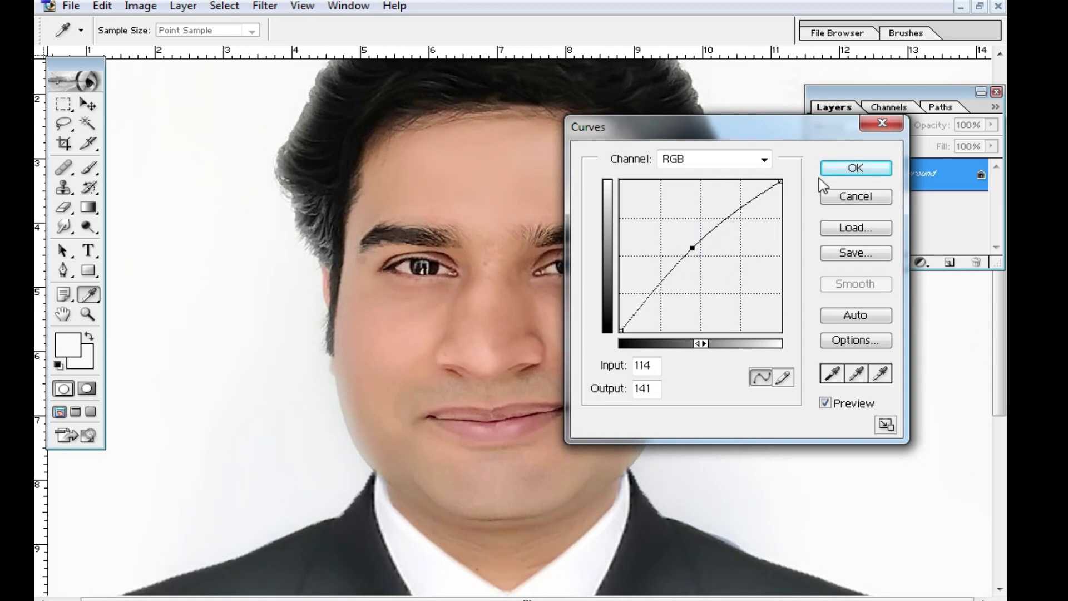
click(856, 167)
key(ctrl+minus)
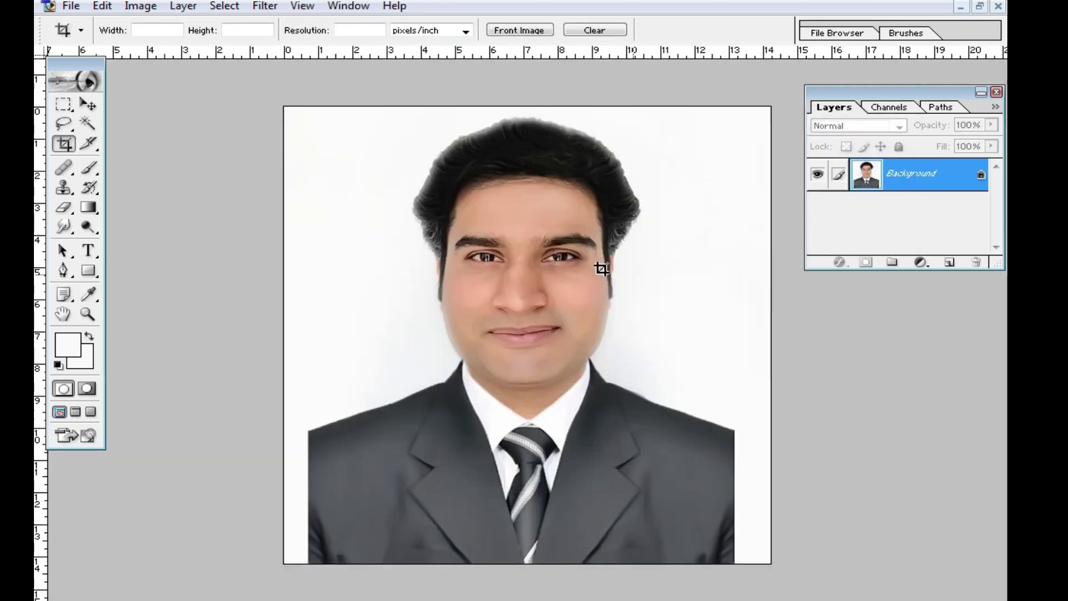
Step: Crop the portrait to head and shoulders using the 1.6 × 2 in, 300 ppi preset
click(82, 34)
click(119, 67)
click(342, 101)
mouse_move(339, 107)
mouse_down()
mouse_move(702, 589)
mouse_move(717, 563)
mouse_up()
drag(660, 508, 654, 507)
double_click(648, 498)
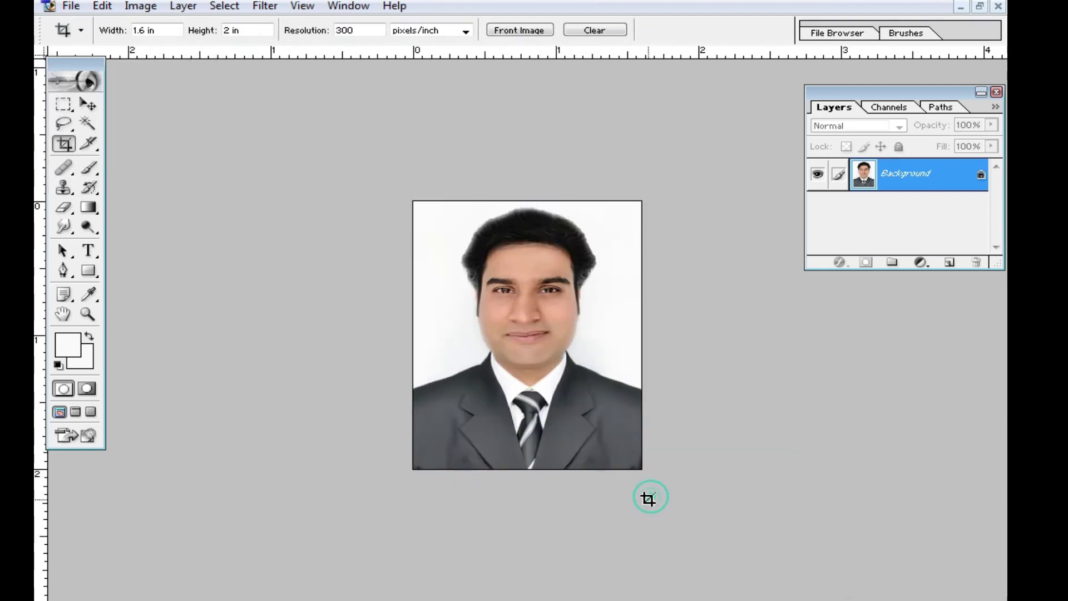
key(ctrl+0)
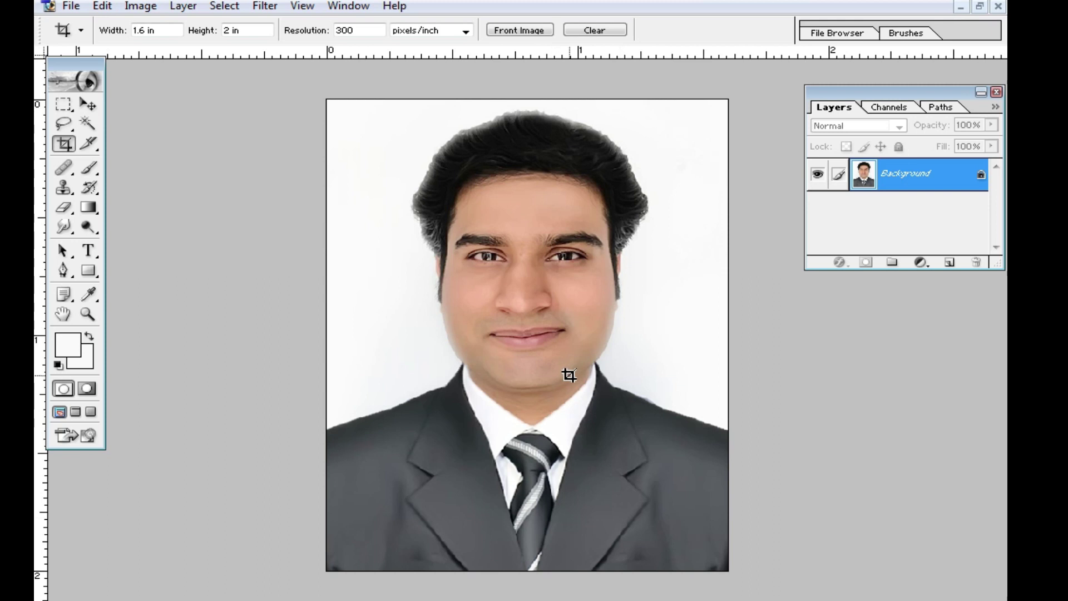
click(140, 7)
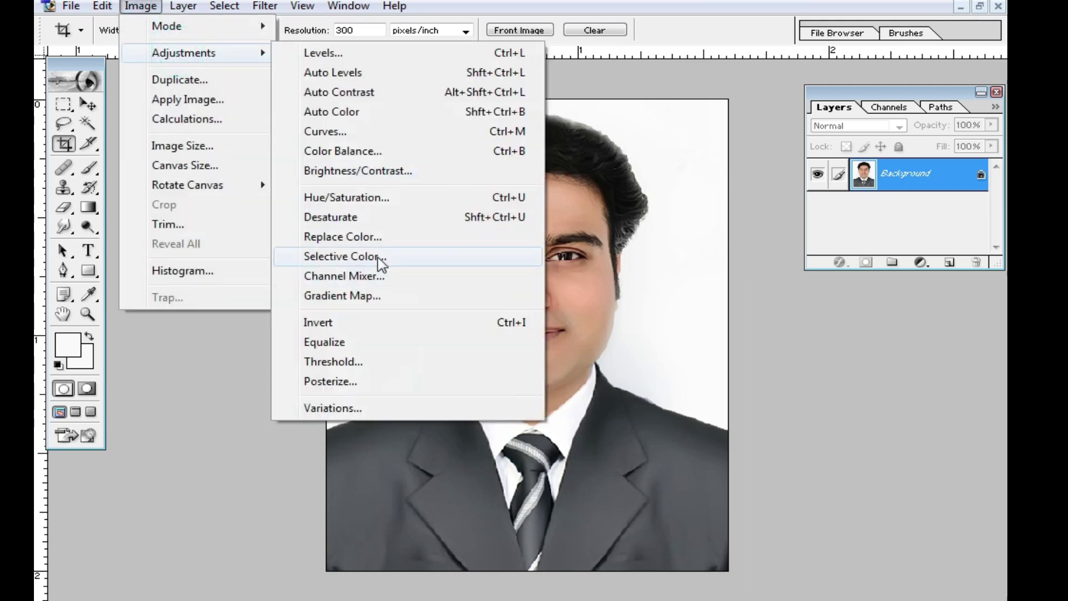
Step: Raise Black to +45 in Selective Color's Blacks range to darken suit, tie and hair
mouse_move(183, 52)
click(375, 257)
click(781, 192)
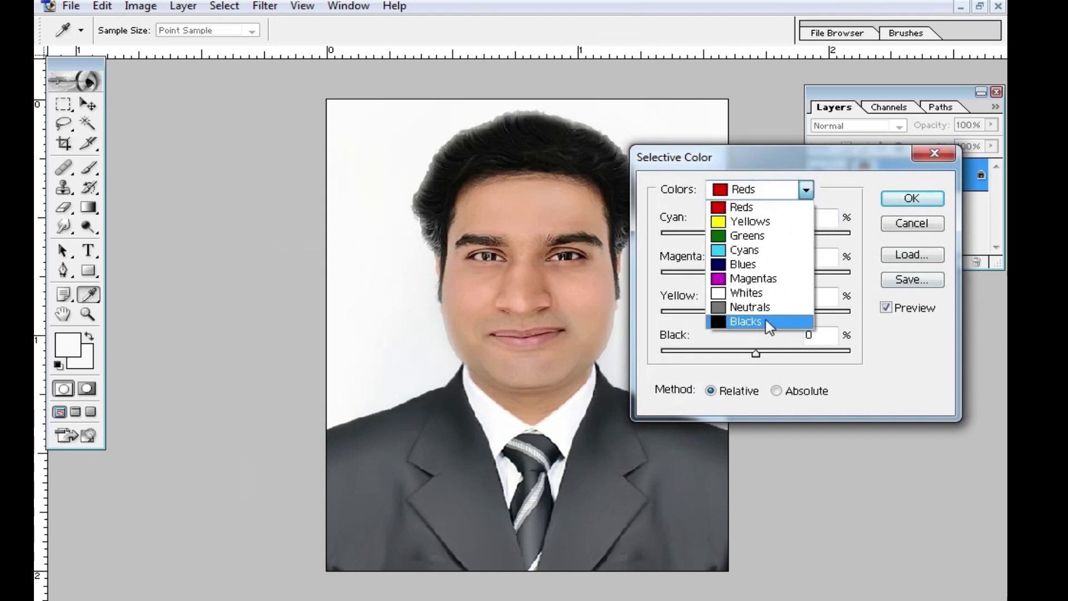
click(770, 326)
drag(761, 356, 802, 364)
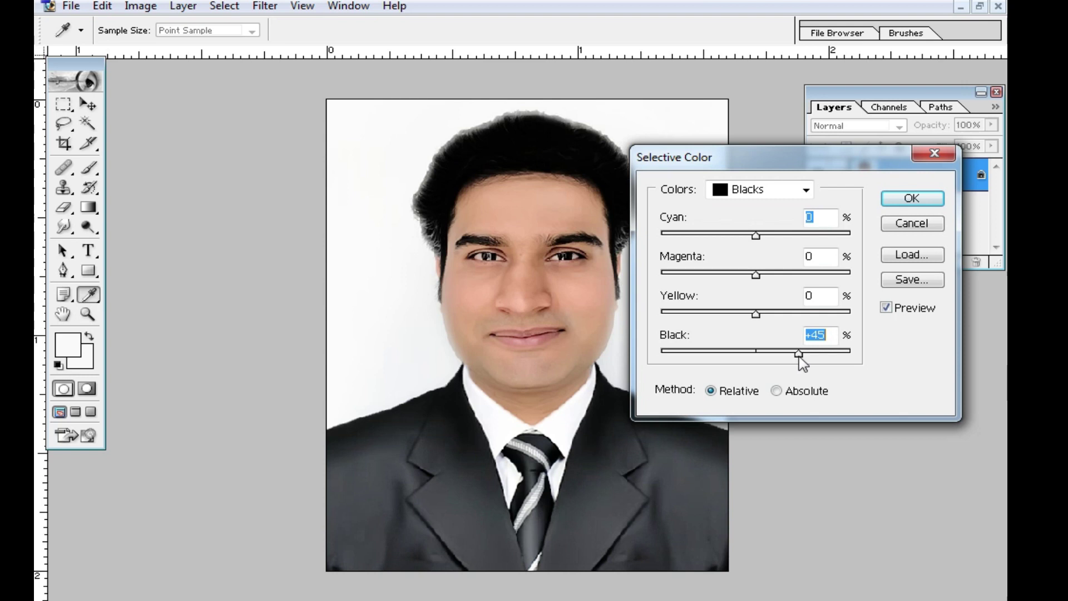
click(930, 197)
key(c)
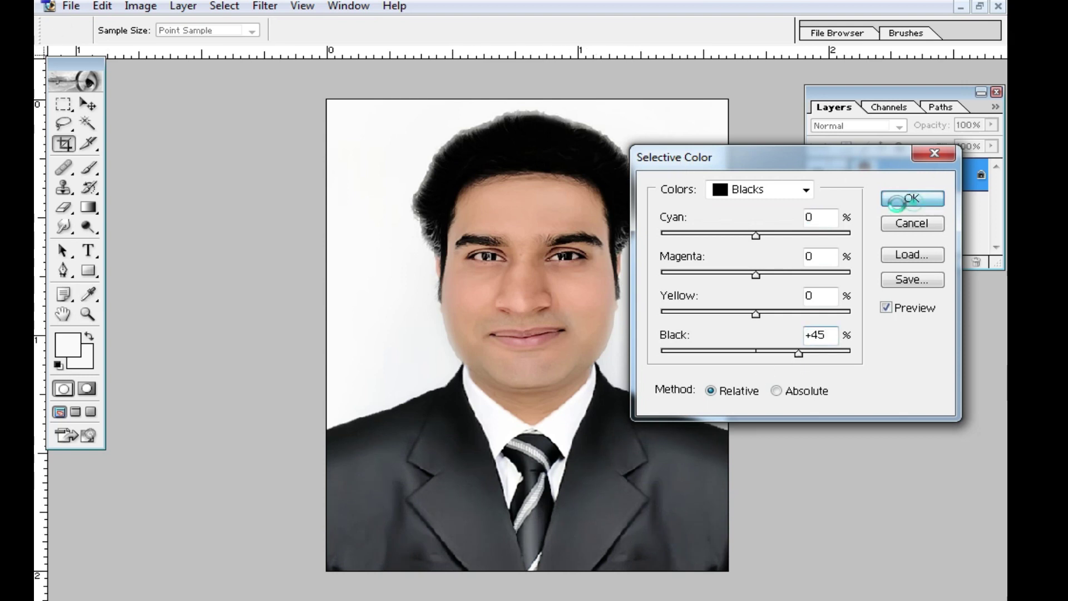
key(ctrl+plus)
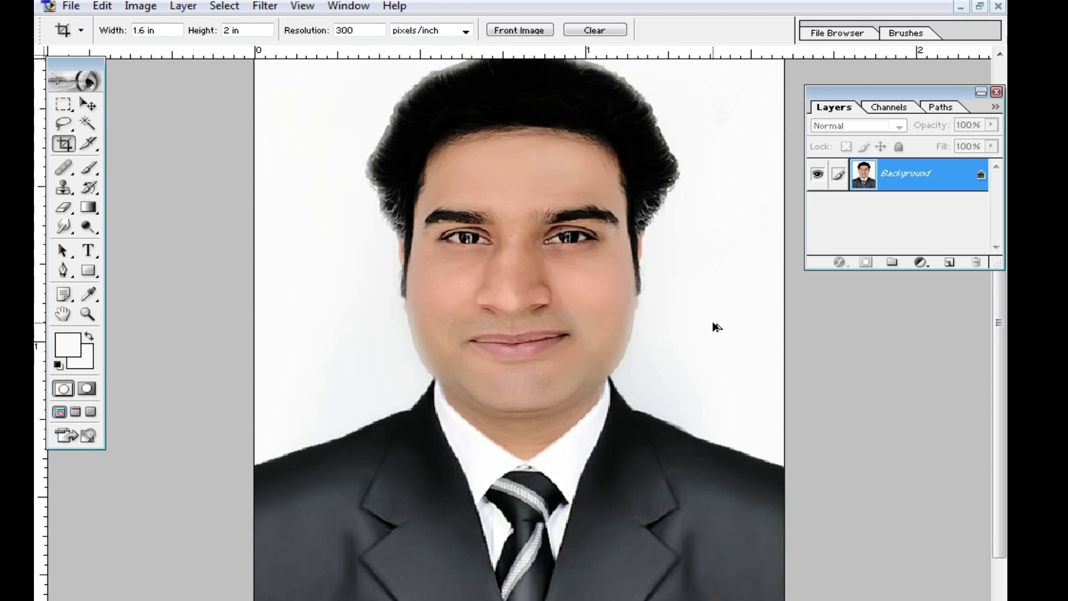
Step: Undo the last edit and save the portrait to the Desktop as JPEG 'hjuyhujghg'
key(ctrl+z)
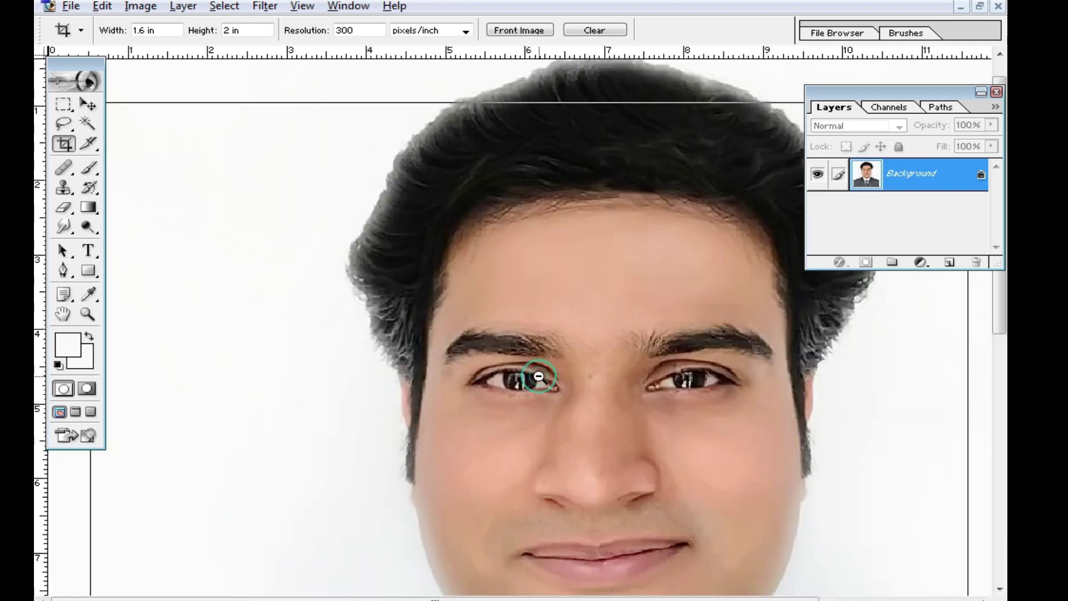
key(ctrl+minus)
key(ctrl+minus)
key(ctrl+shift+s)
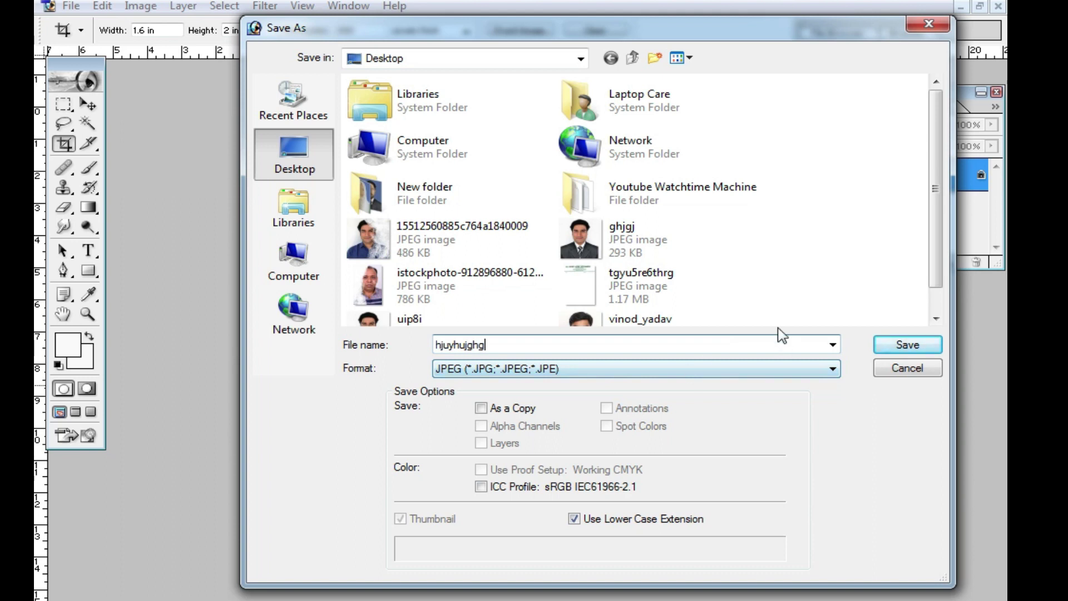
click(907, 344)
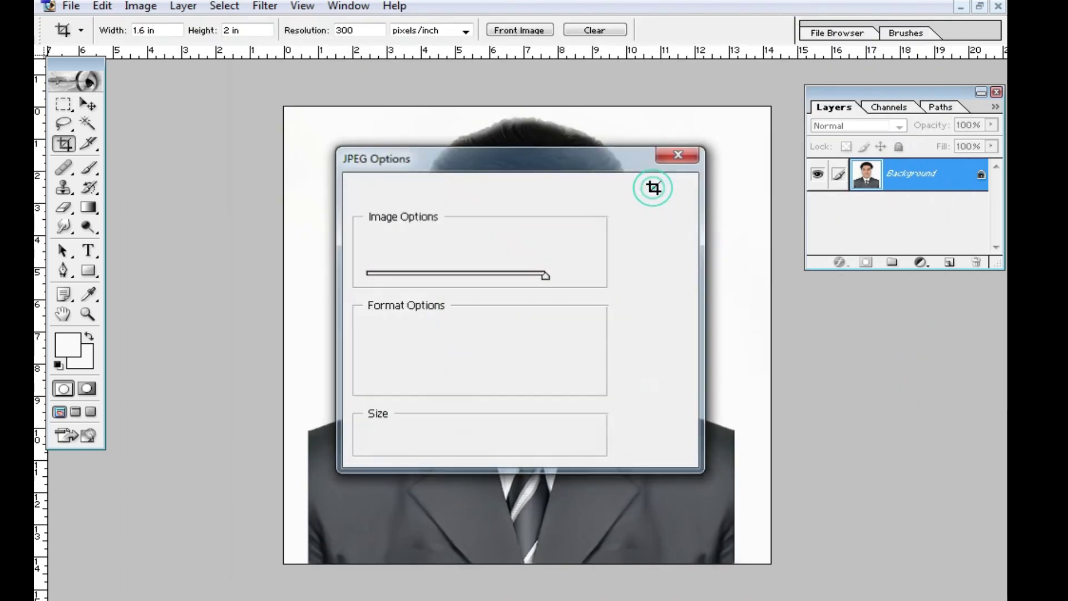